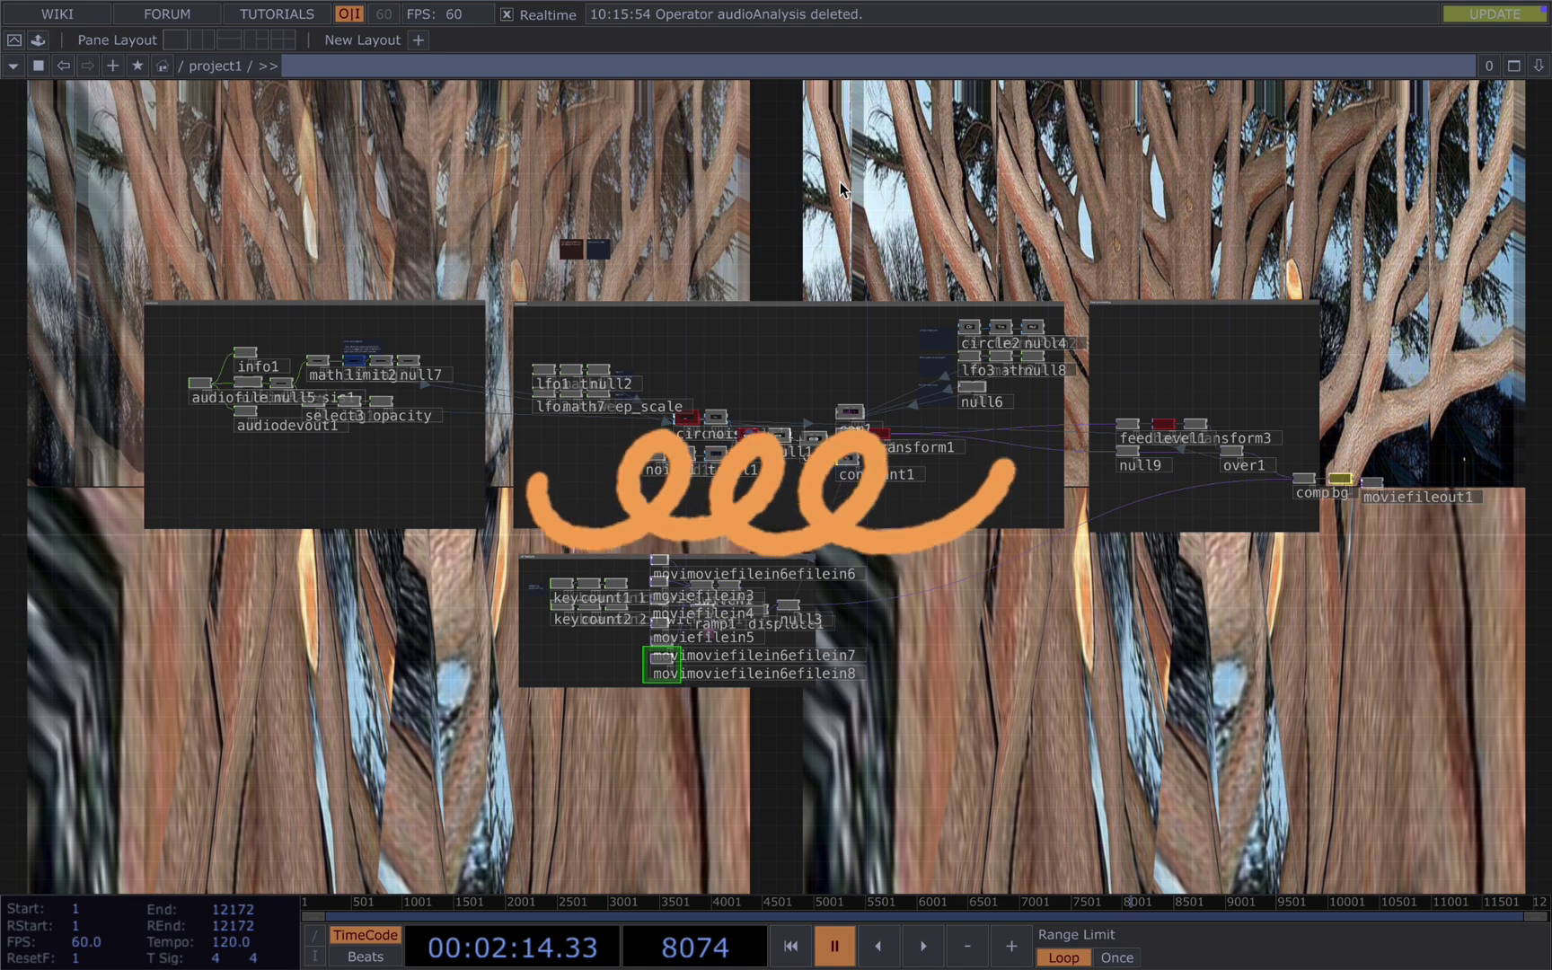
# - Examine the overall network, from the 3D Texture section to the Audio, 3D object and feedback sections
pyautogui.scroll(3, 562, 671)
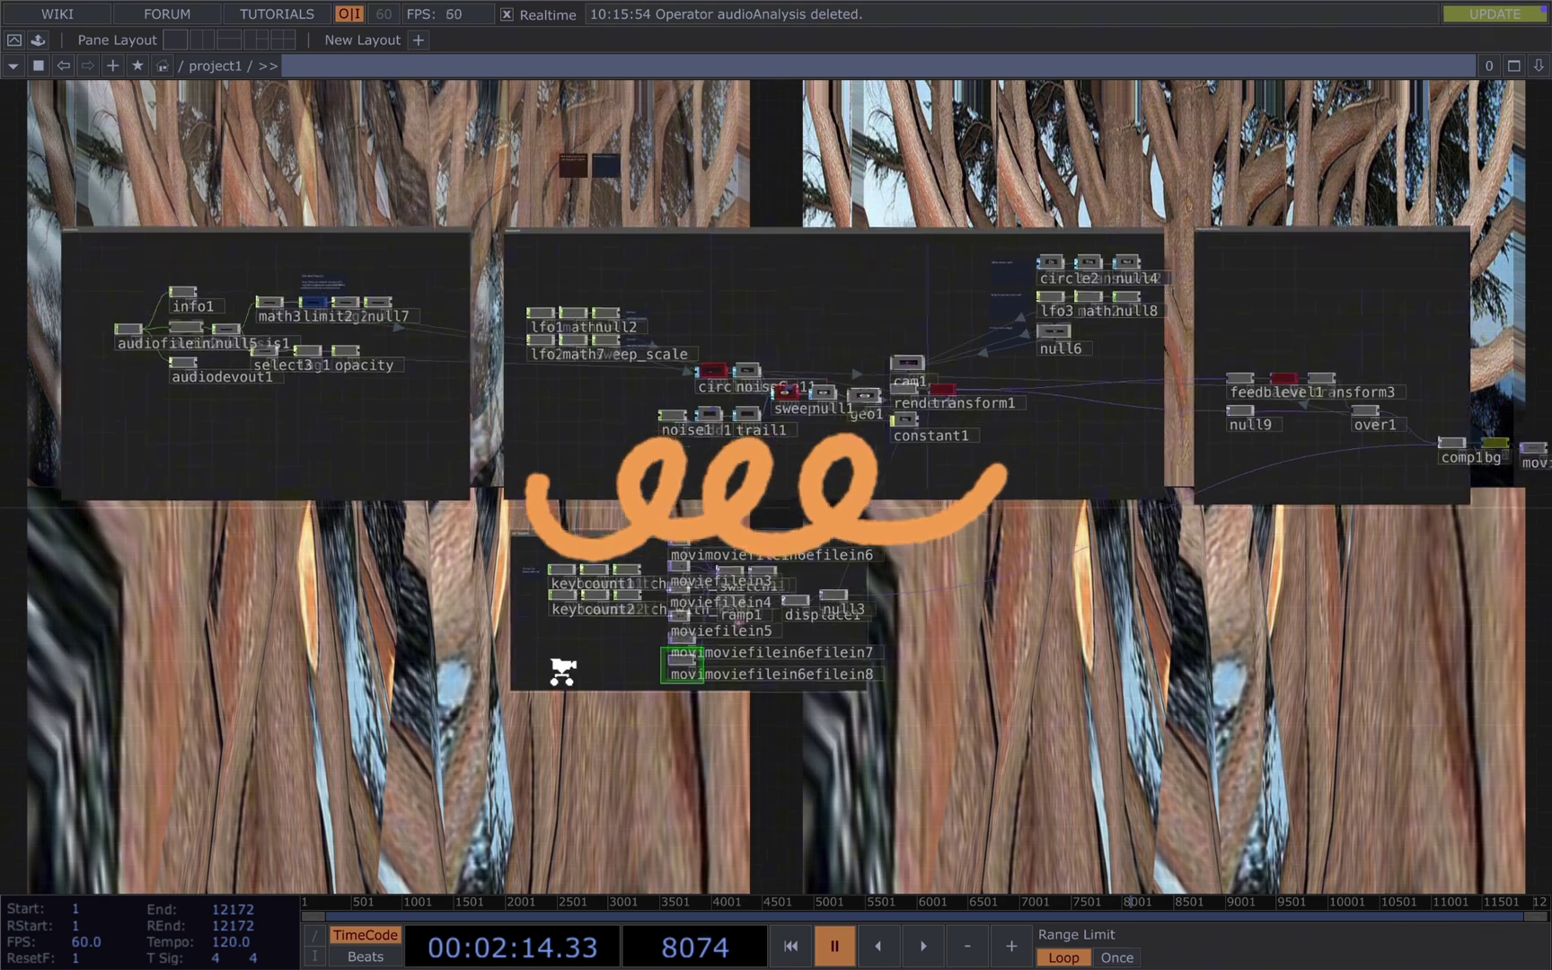
pyautogui.scroll(5, 652, 642)
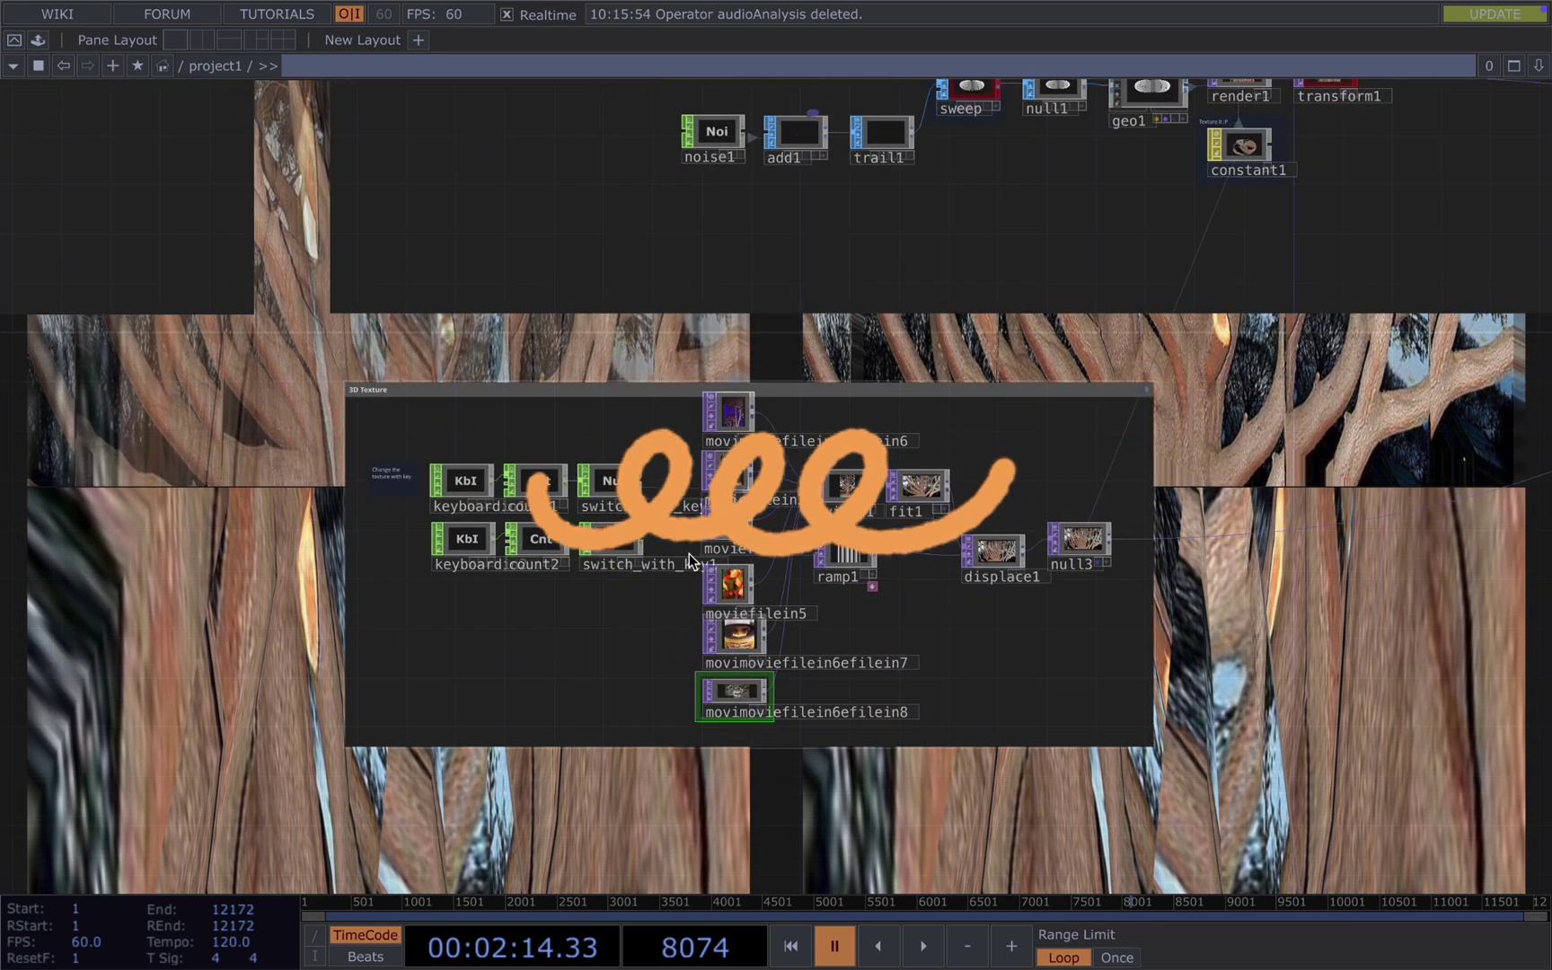
pyautogui.scroll(2, 745, 512)
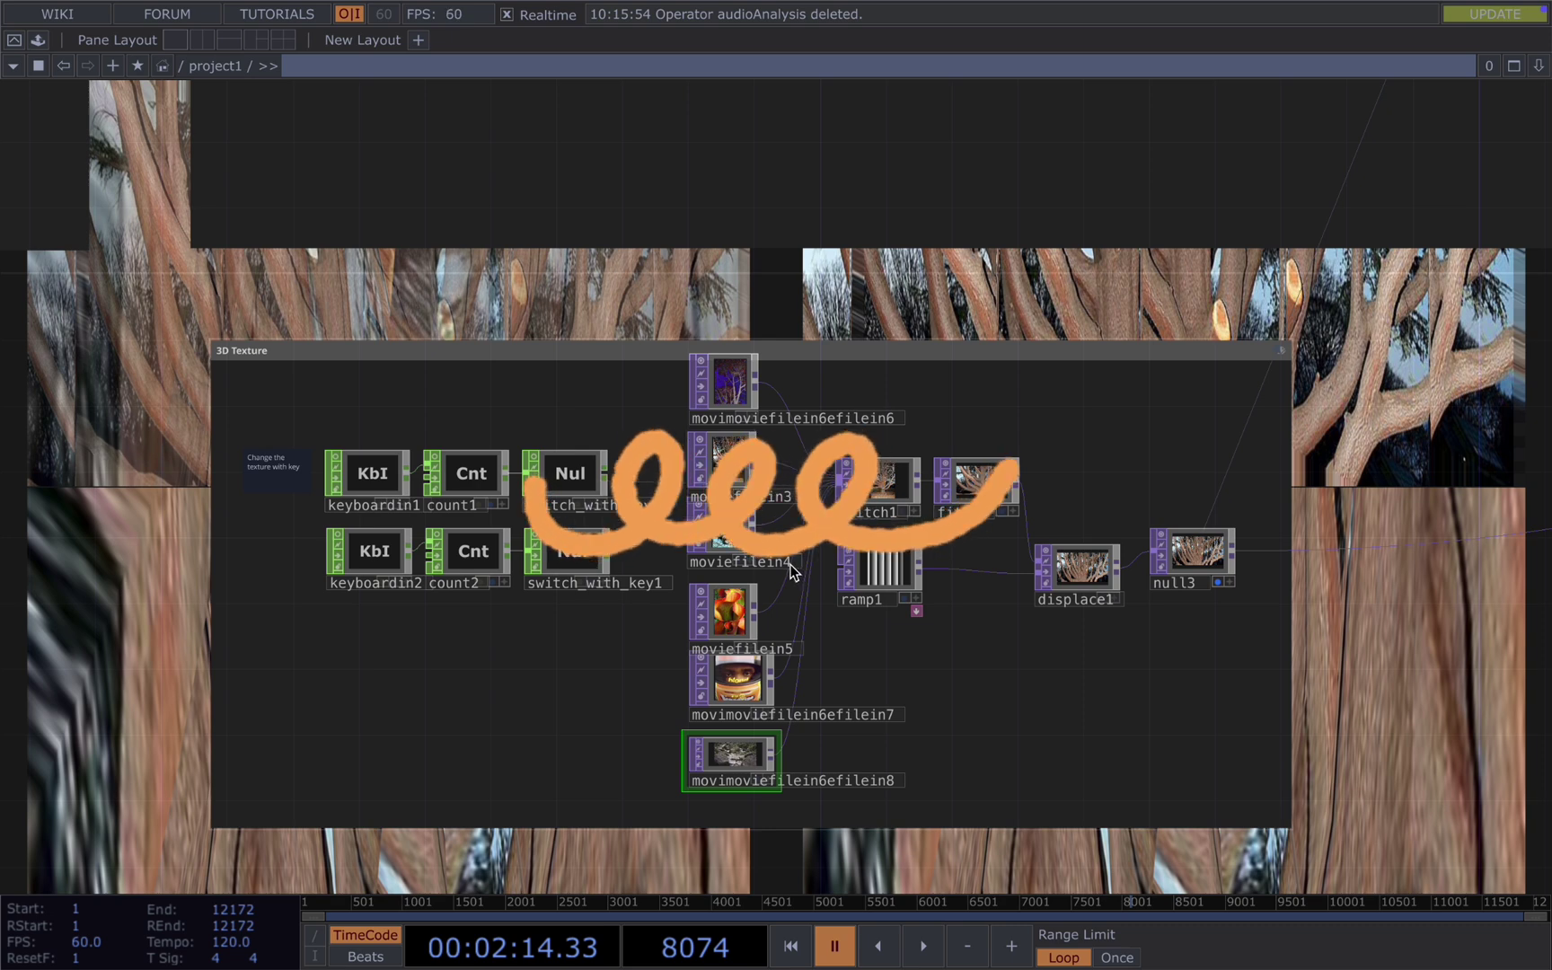
pyautogui.scroll(-1, 790, 571)
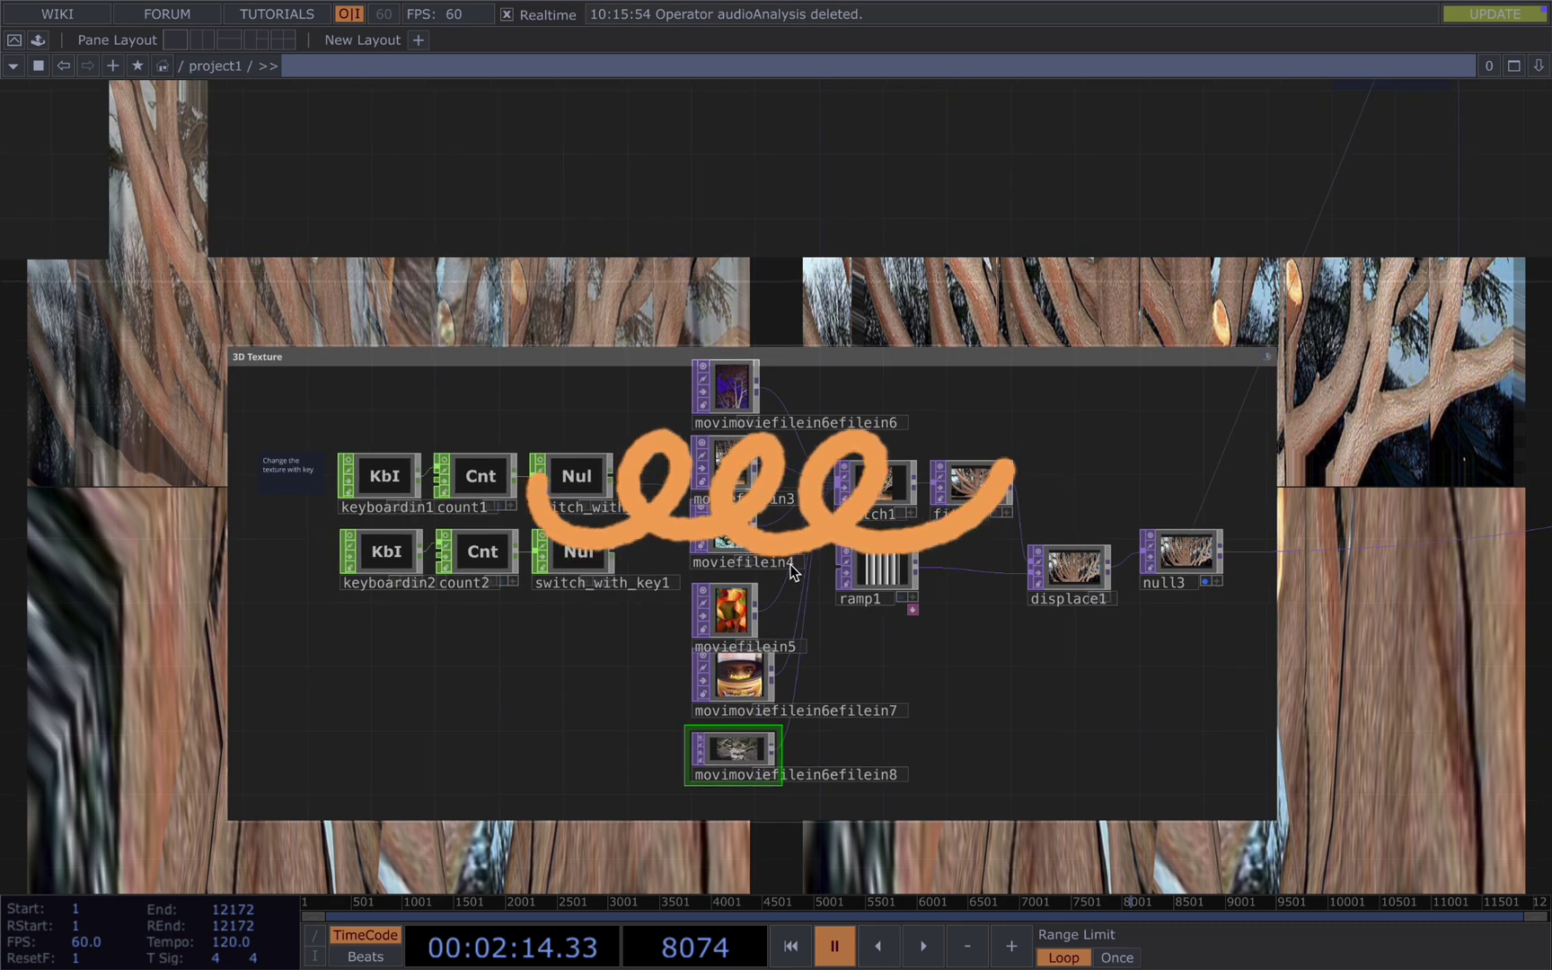
pyautogui.scroll(-5, 790, 571)
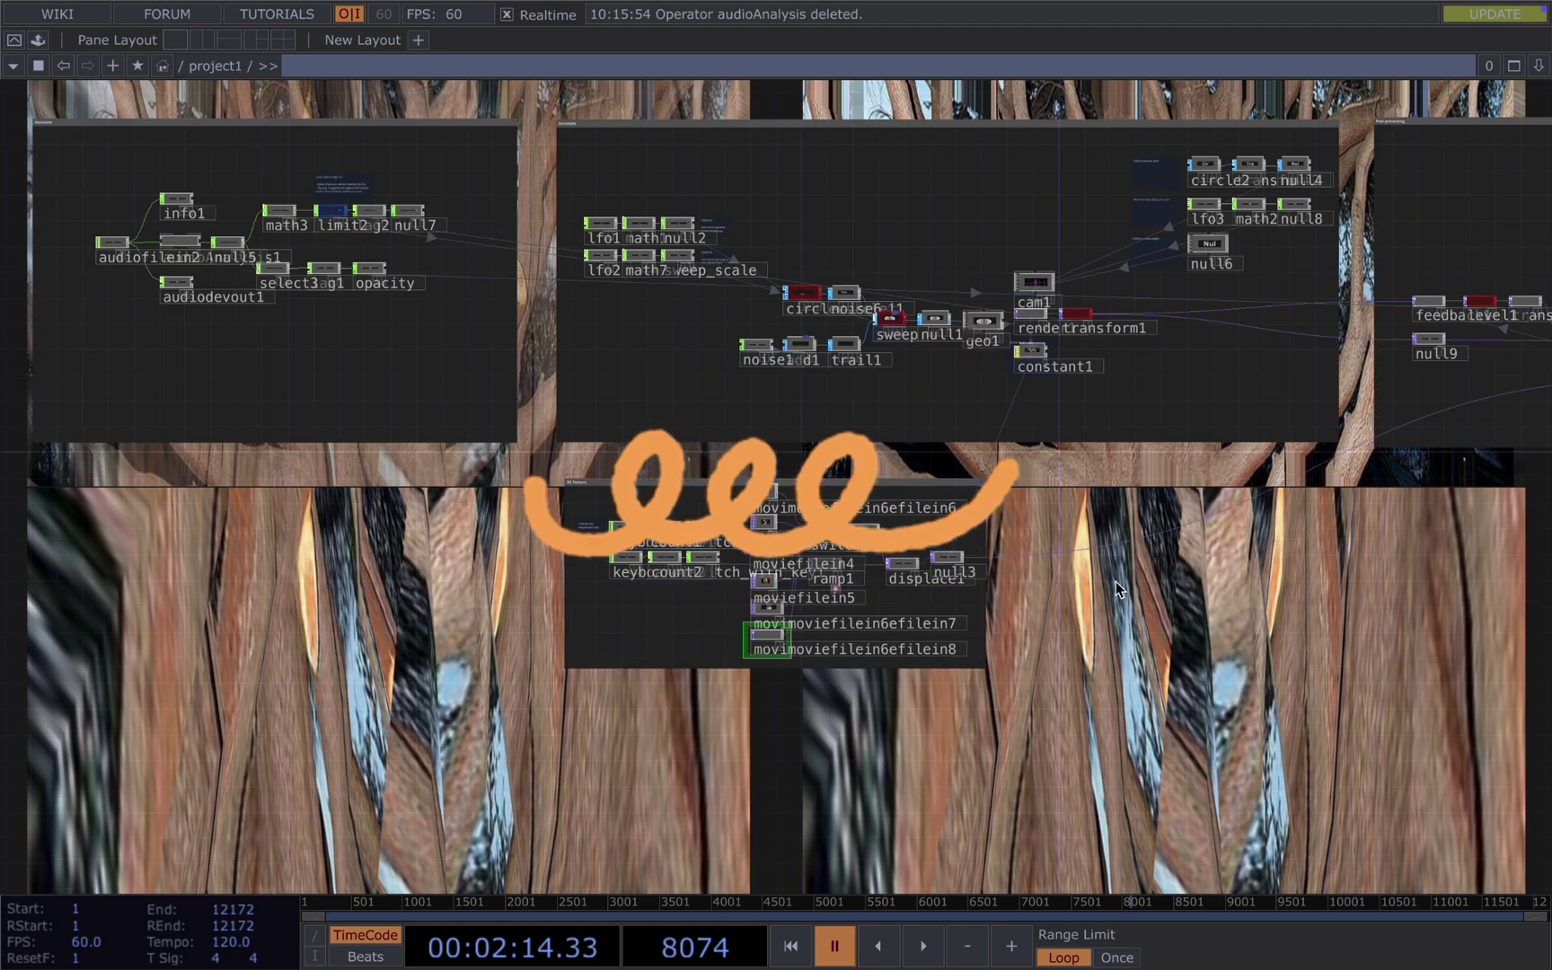
pyautogui.scroll(-5, 1026, 644)
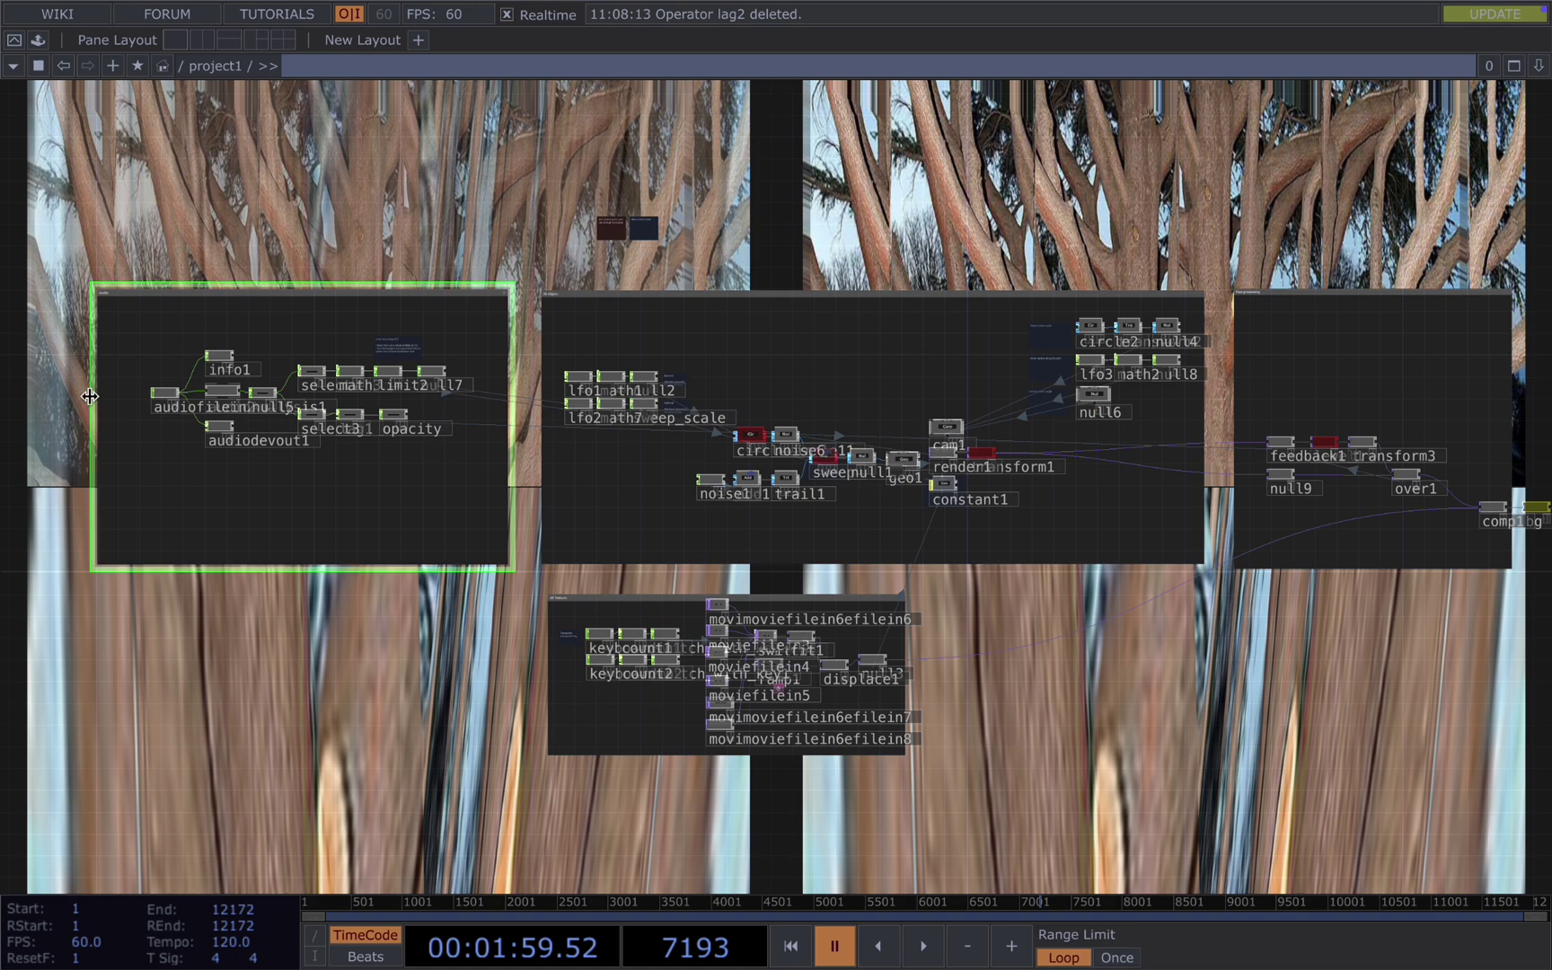
pyautogui.moveTo(854, 232); pyautogui.dragTo(778, 239)
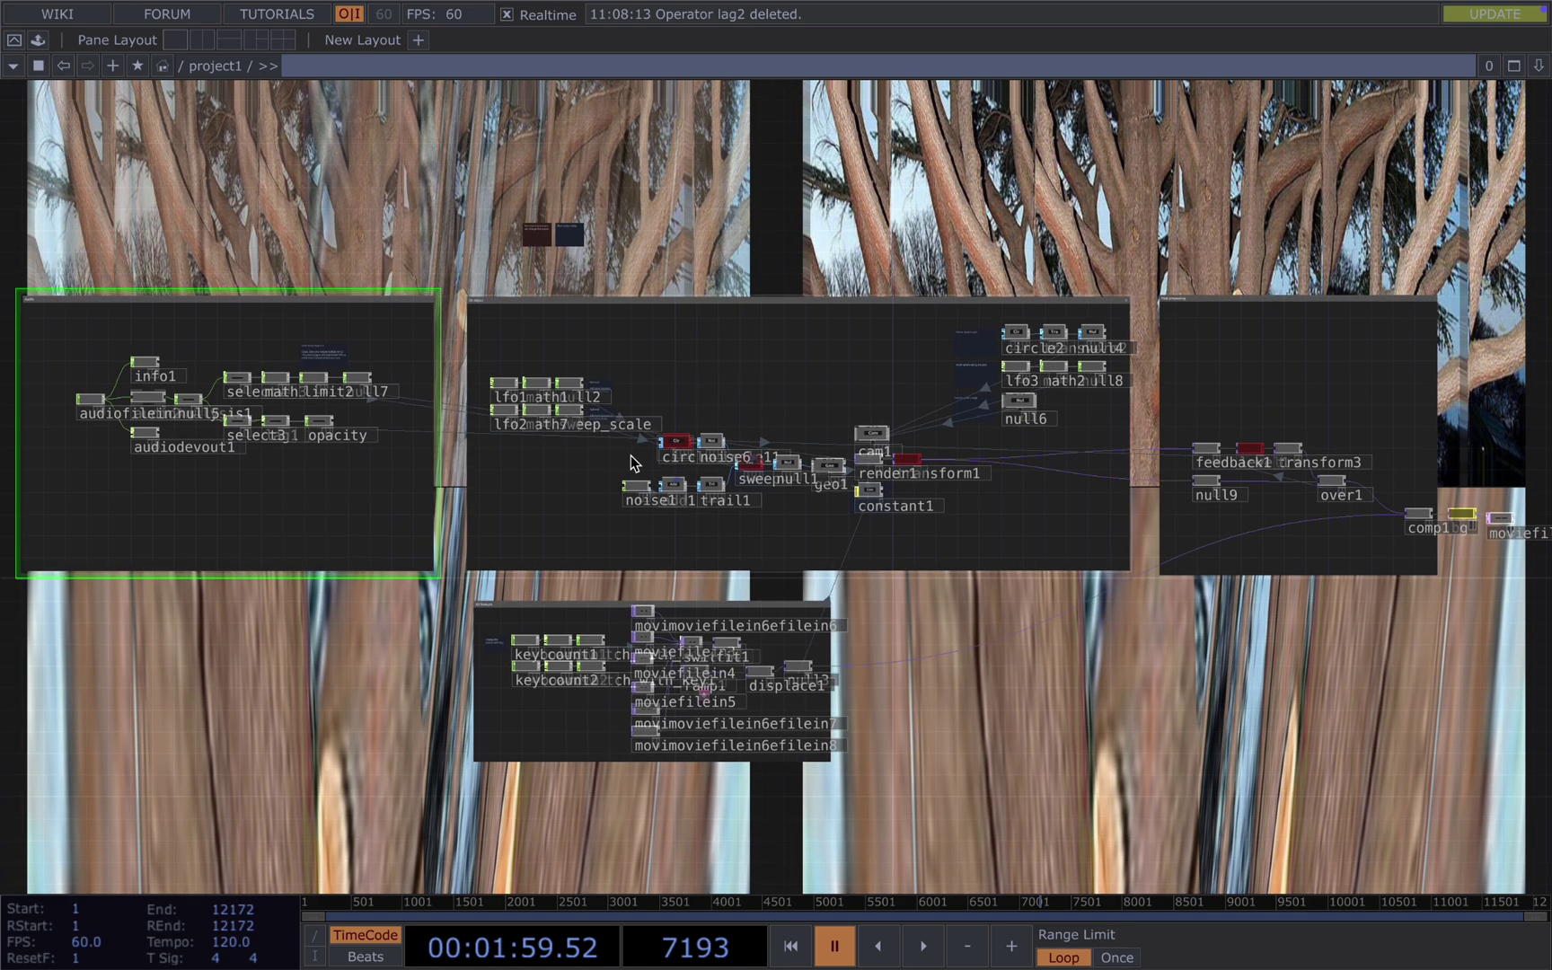
pyautogui.moveTo(1004, 239); pyautogui.dragTo(610, 229)
pyautogui.moveTo(610, 229); pyautogui.dragTo(773, 260)
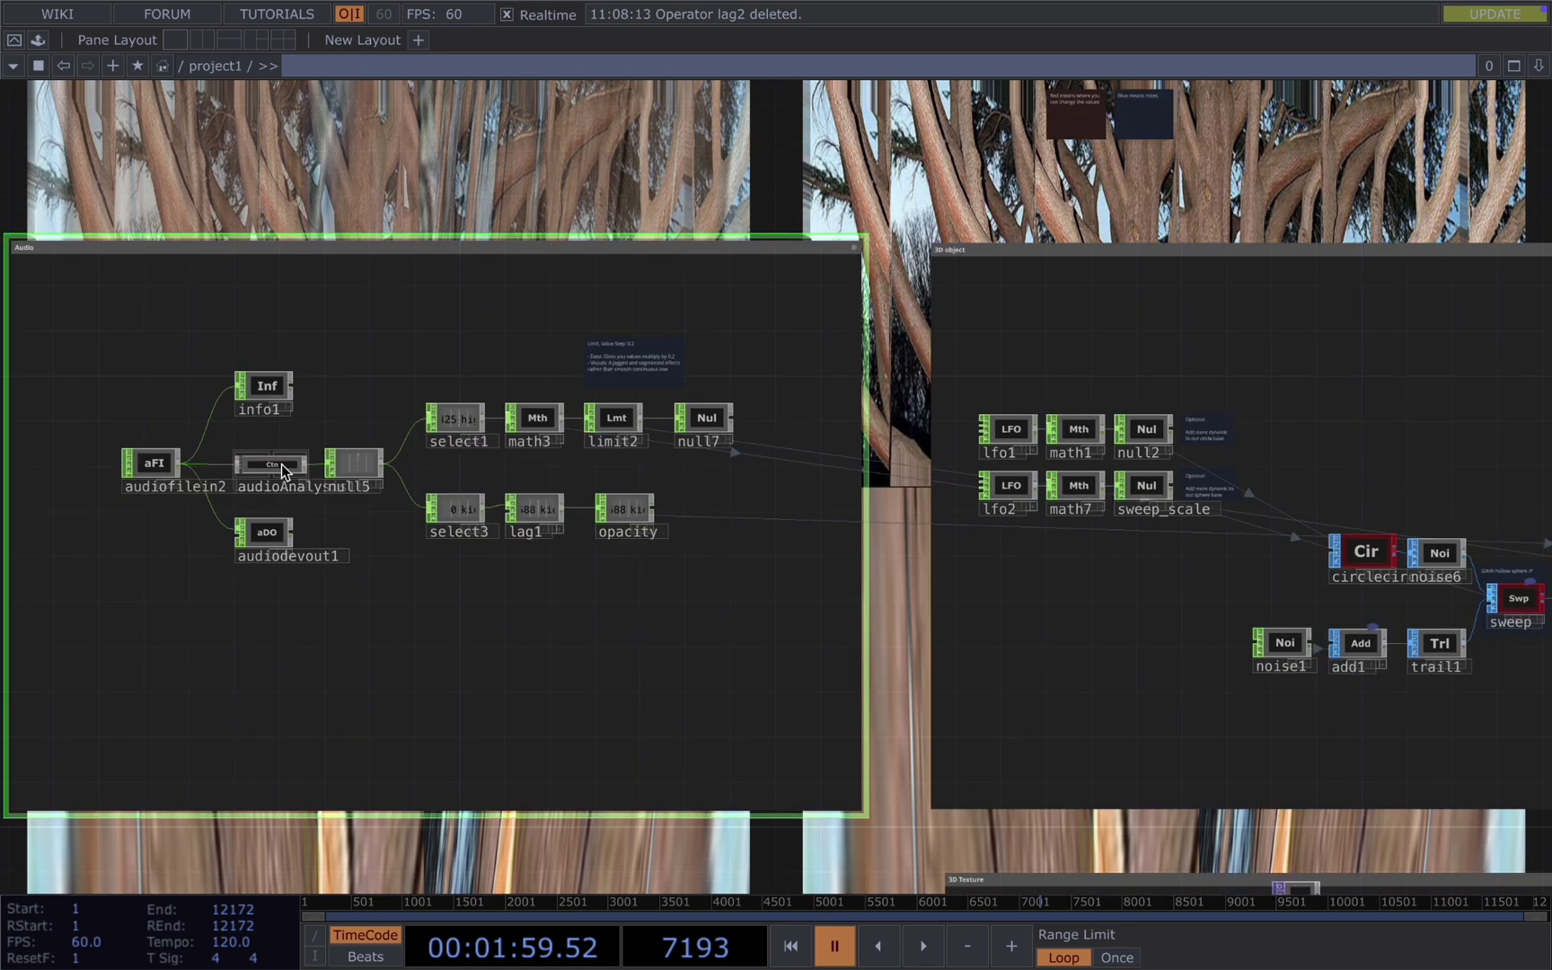
# - Examine the Audio section's chain from audiofilein2 through audioAnalysis1 and null5 to the high and kick branches
pyautogui.click(281, 470)
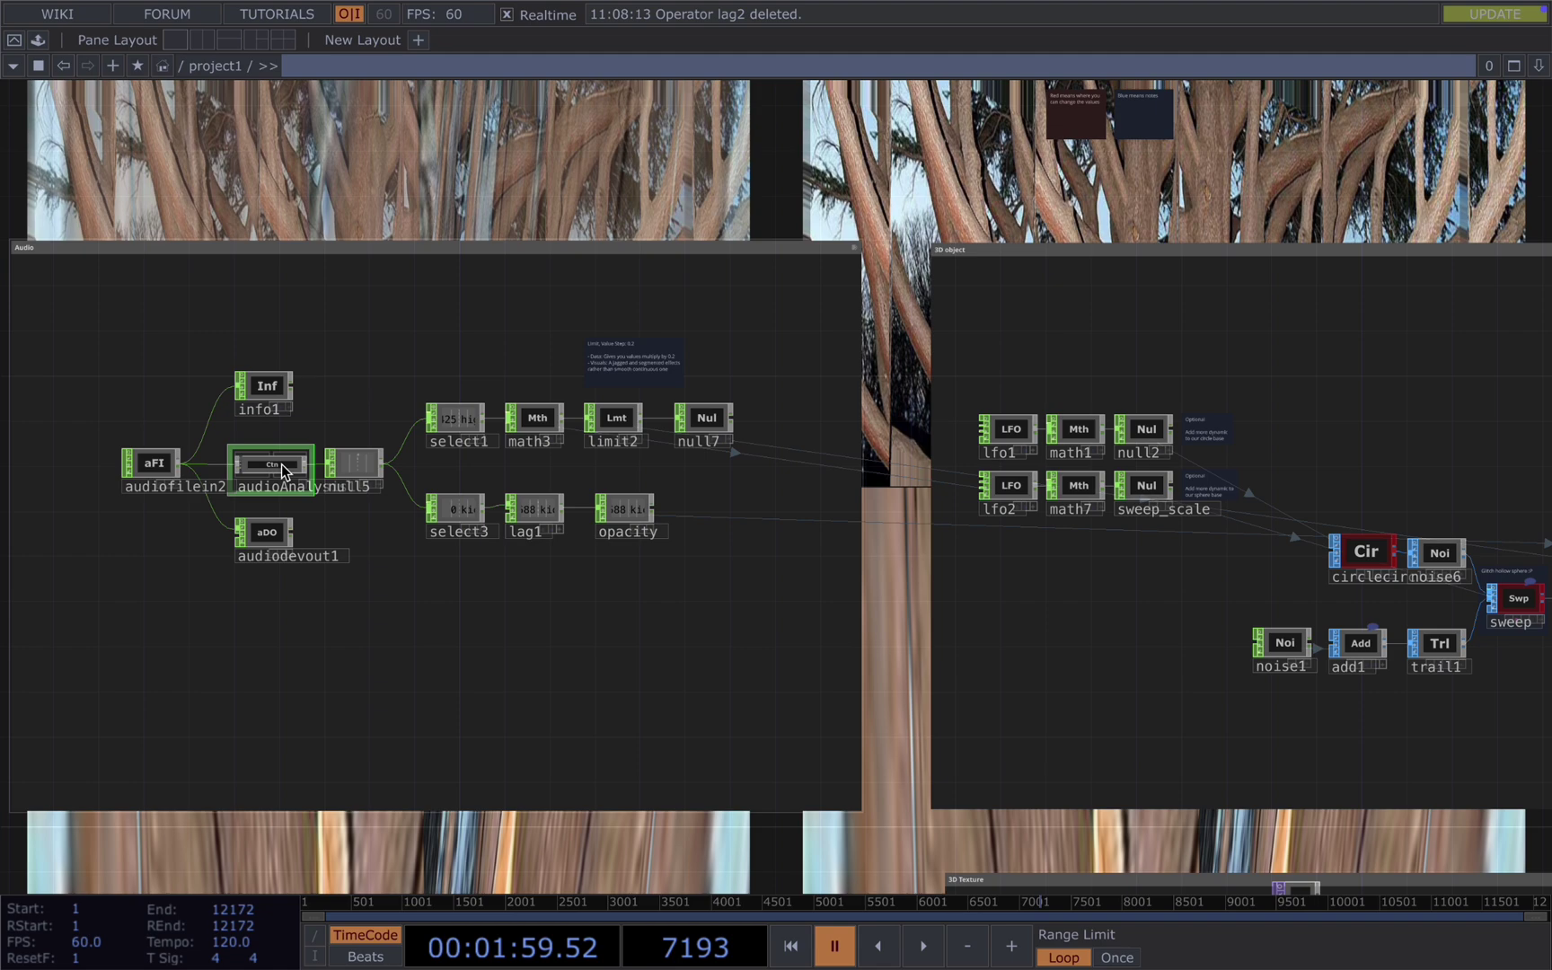
pyautogui.scroll(-2, 281, 469)
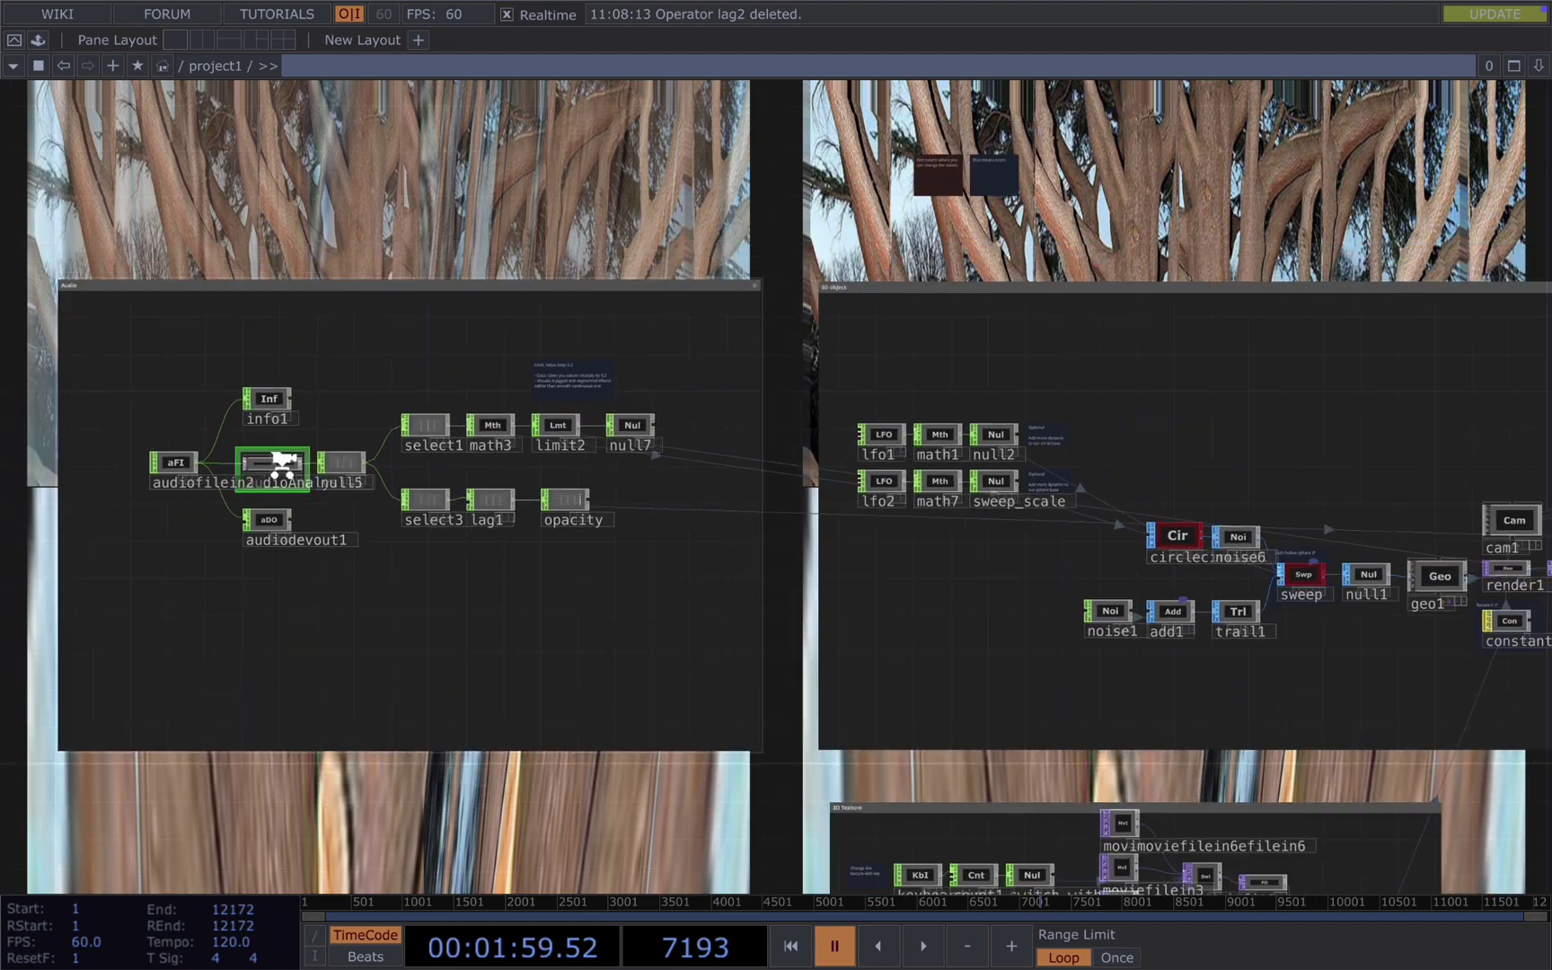
pyautogui.moveTo(1234, 621); pyautogui.dragTo(1023, 620)
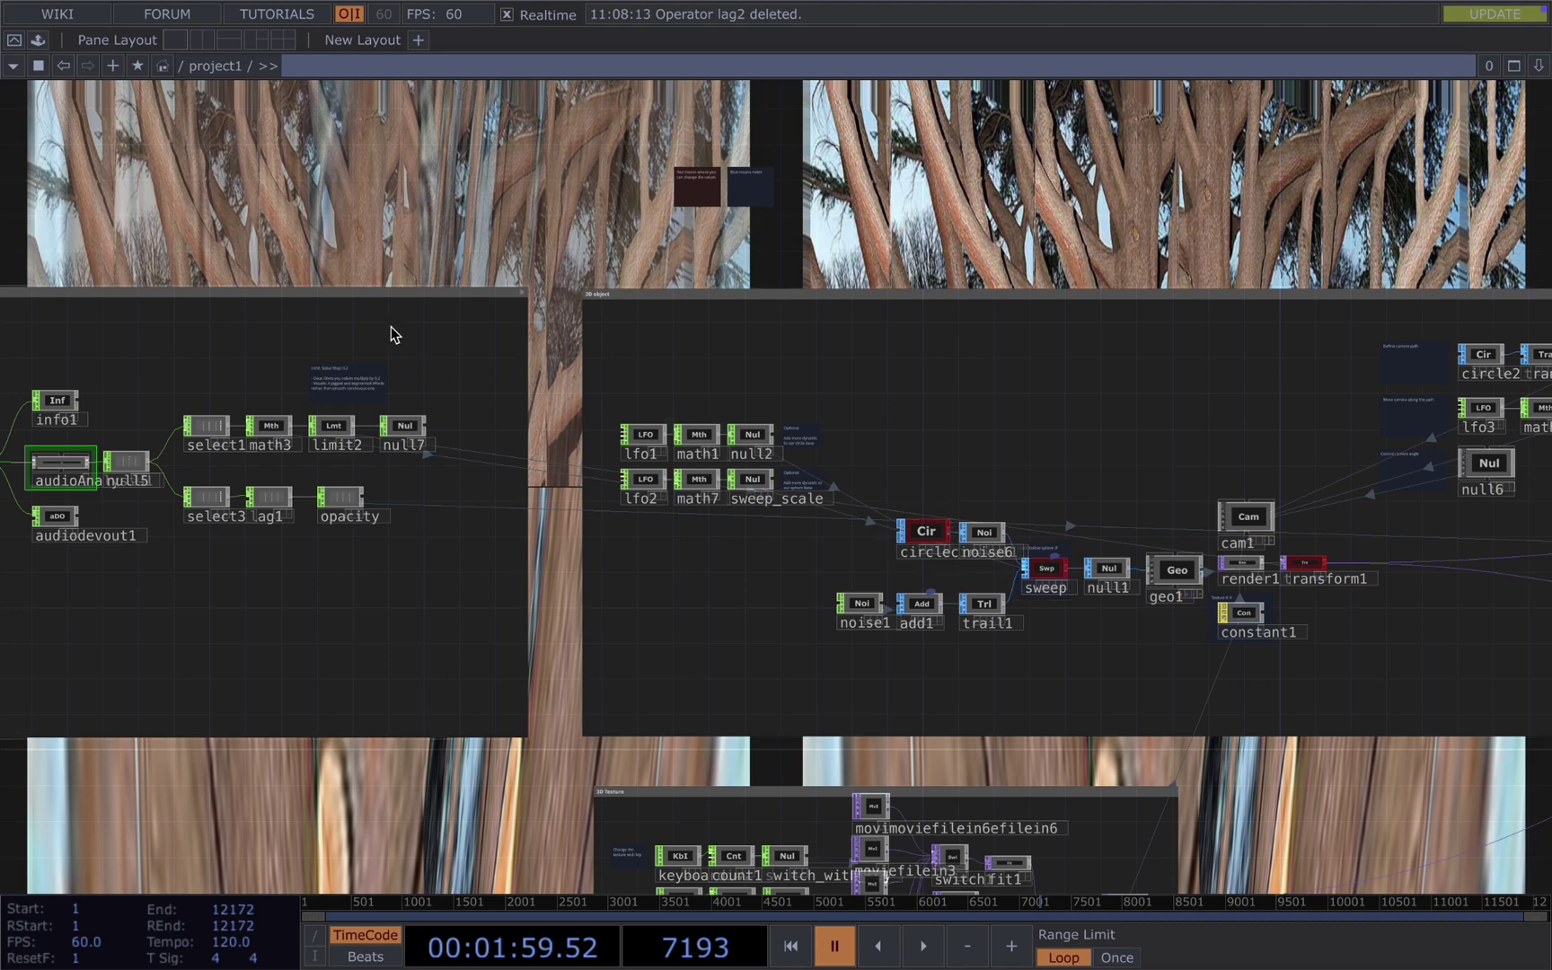
pyautogui.moveTo(466, 246); pyautogui.dragTo(696, 241)
pyautogui.scroll(2, 265, 517)
pyautogui.scroll(2, 266, 523)
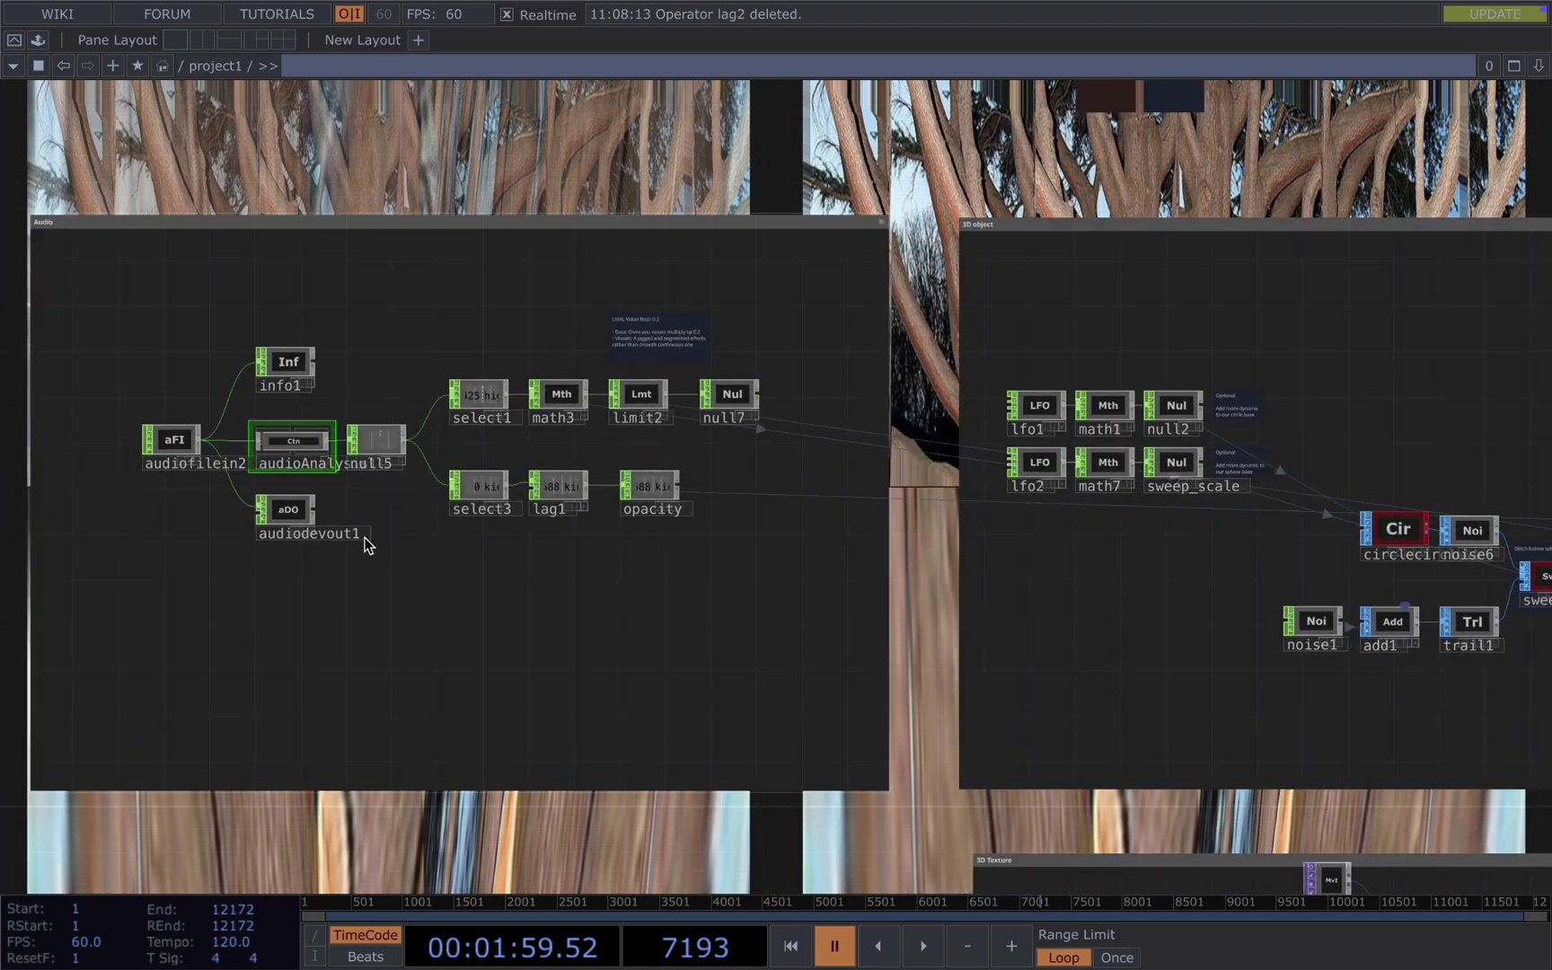
pyautogui.moveTo(443, 235); pyautogui.dragTo(551, 232)
pyautogui.scroll(1, 552, 333)
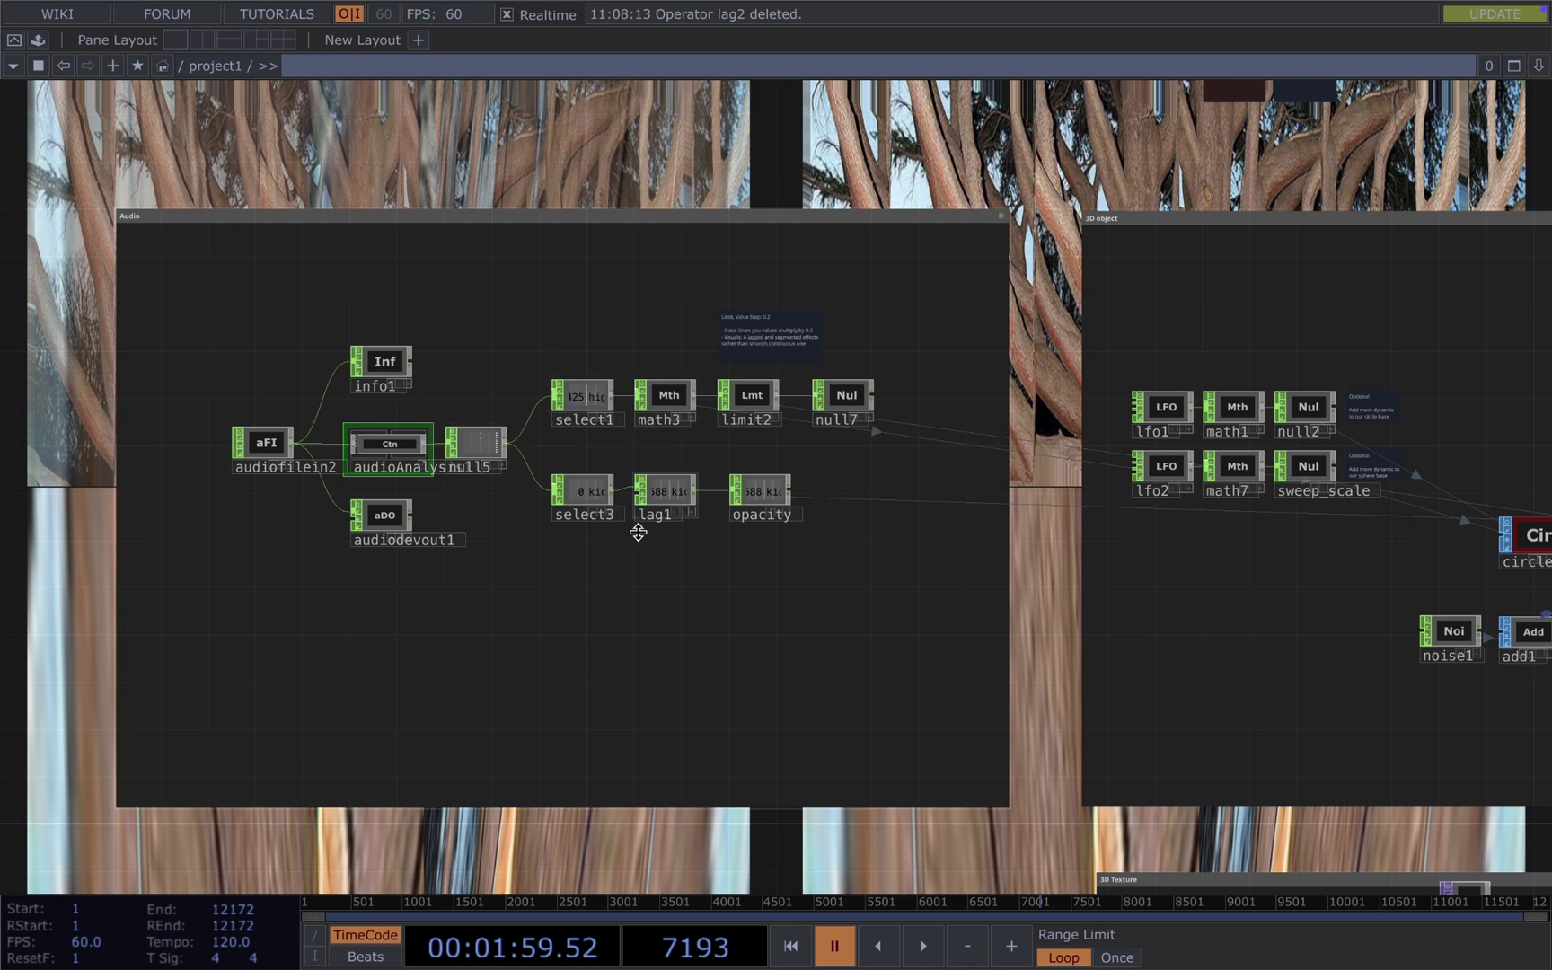
pyautogui.moveTo(710, 456); pyautogui.dragTo(624, 453)
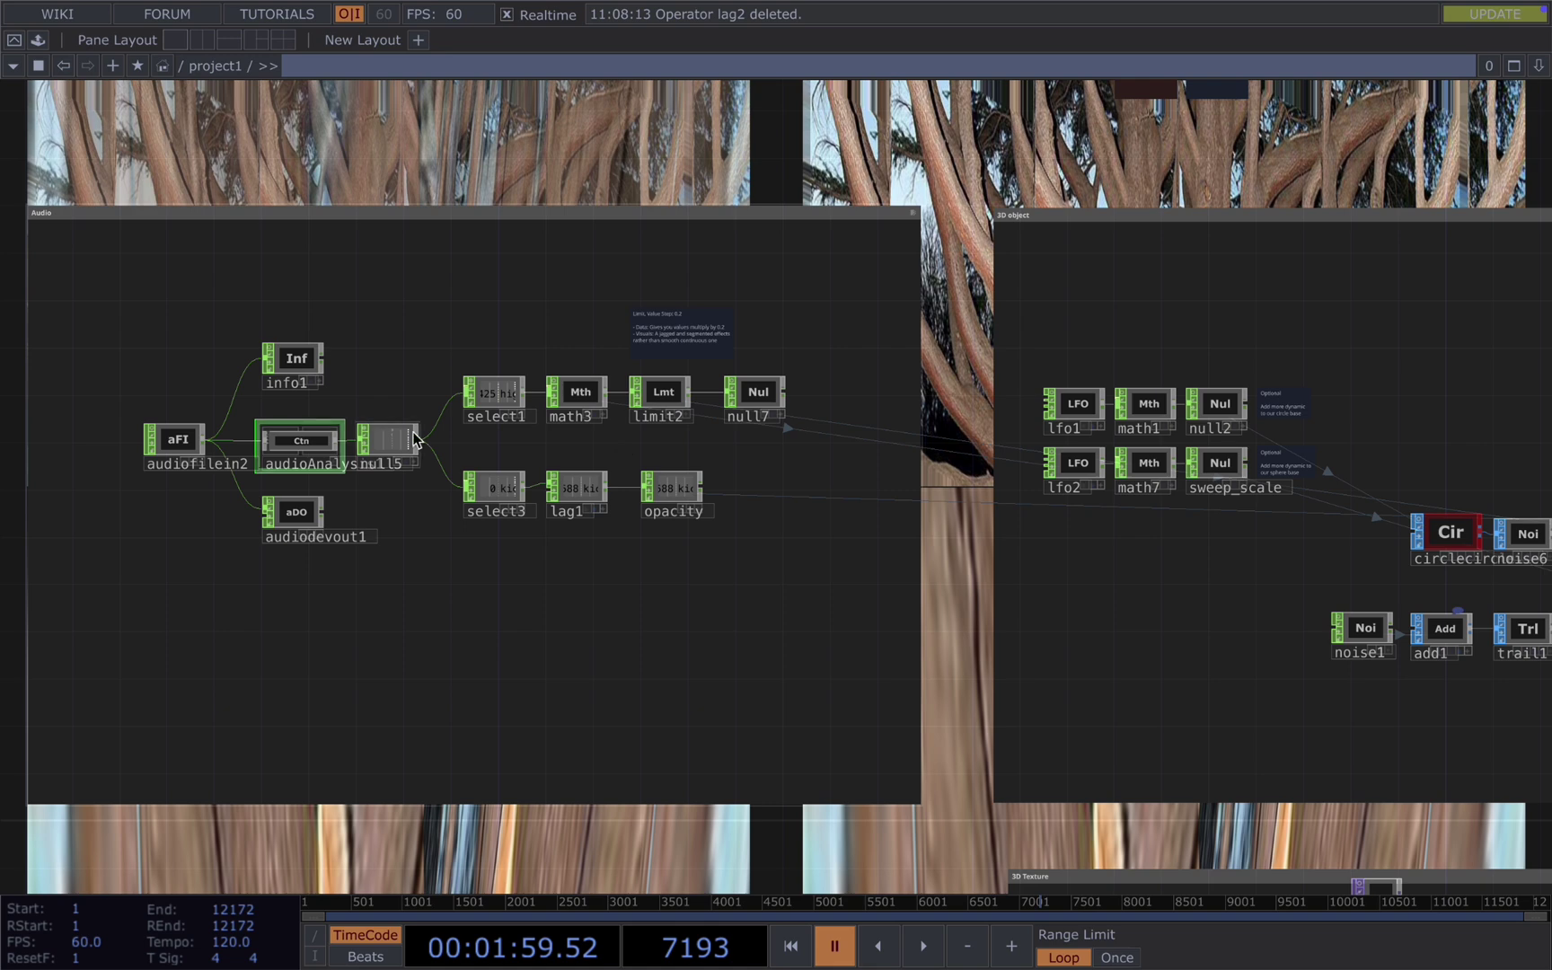
pyautogui.scroll(8, 413, 439)
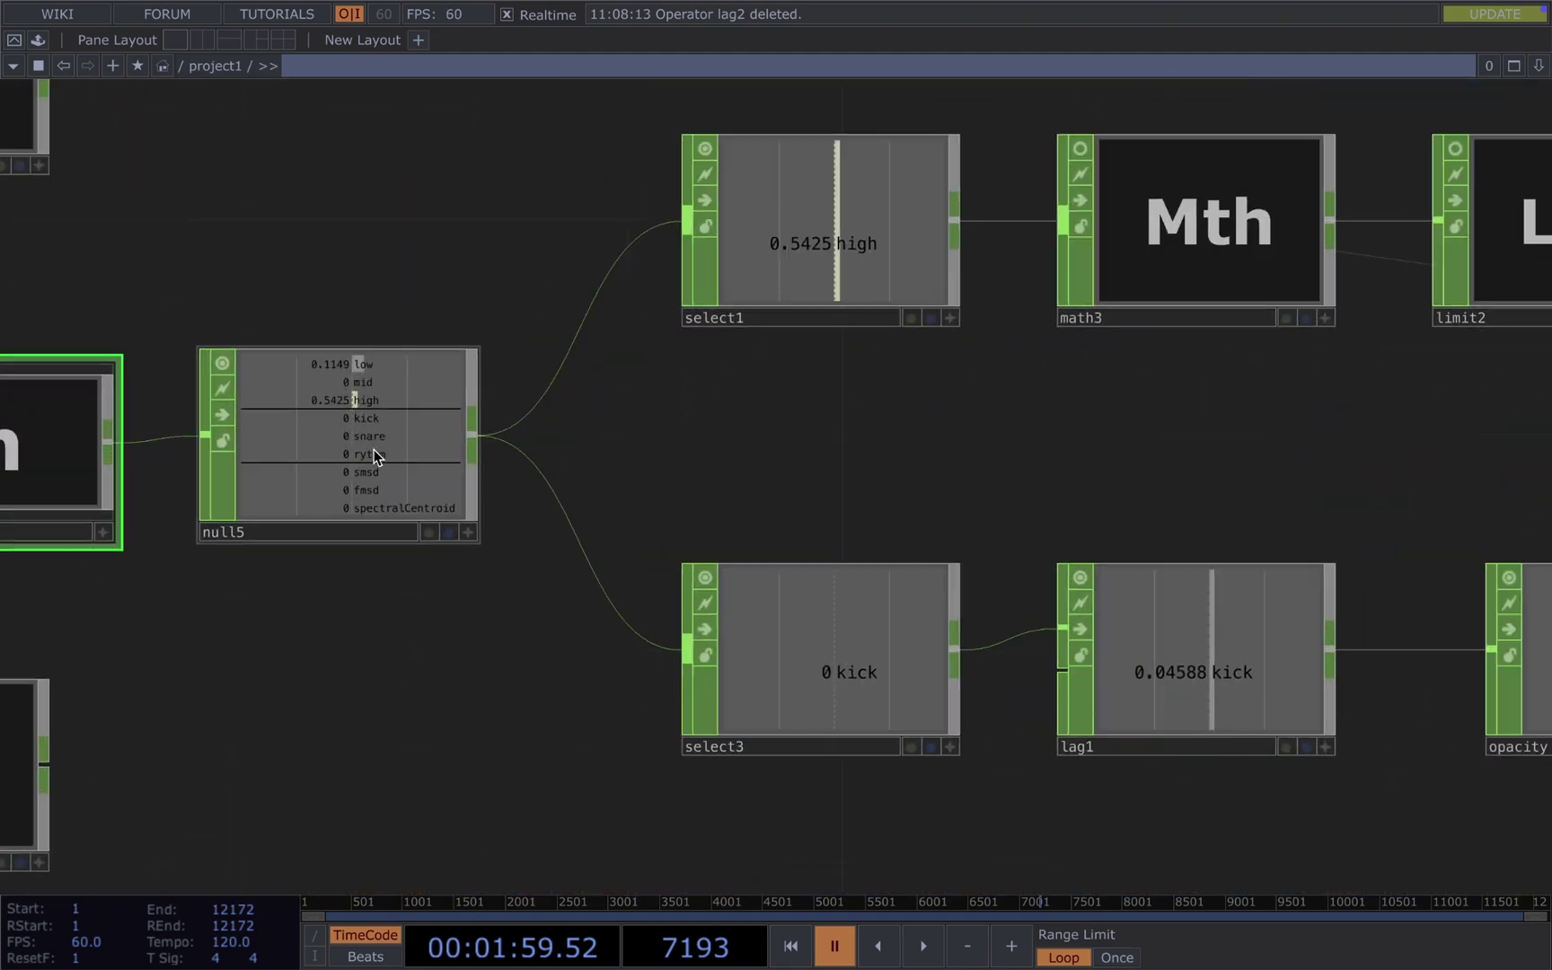
pyautogui.scroll(-2, 626, 441)
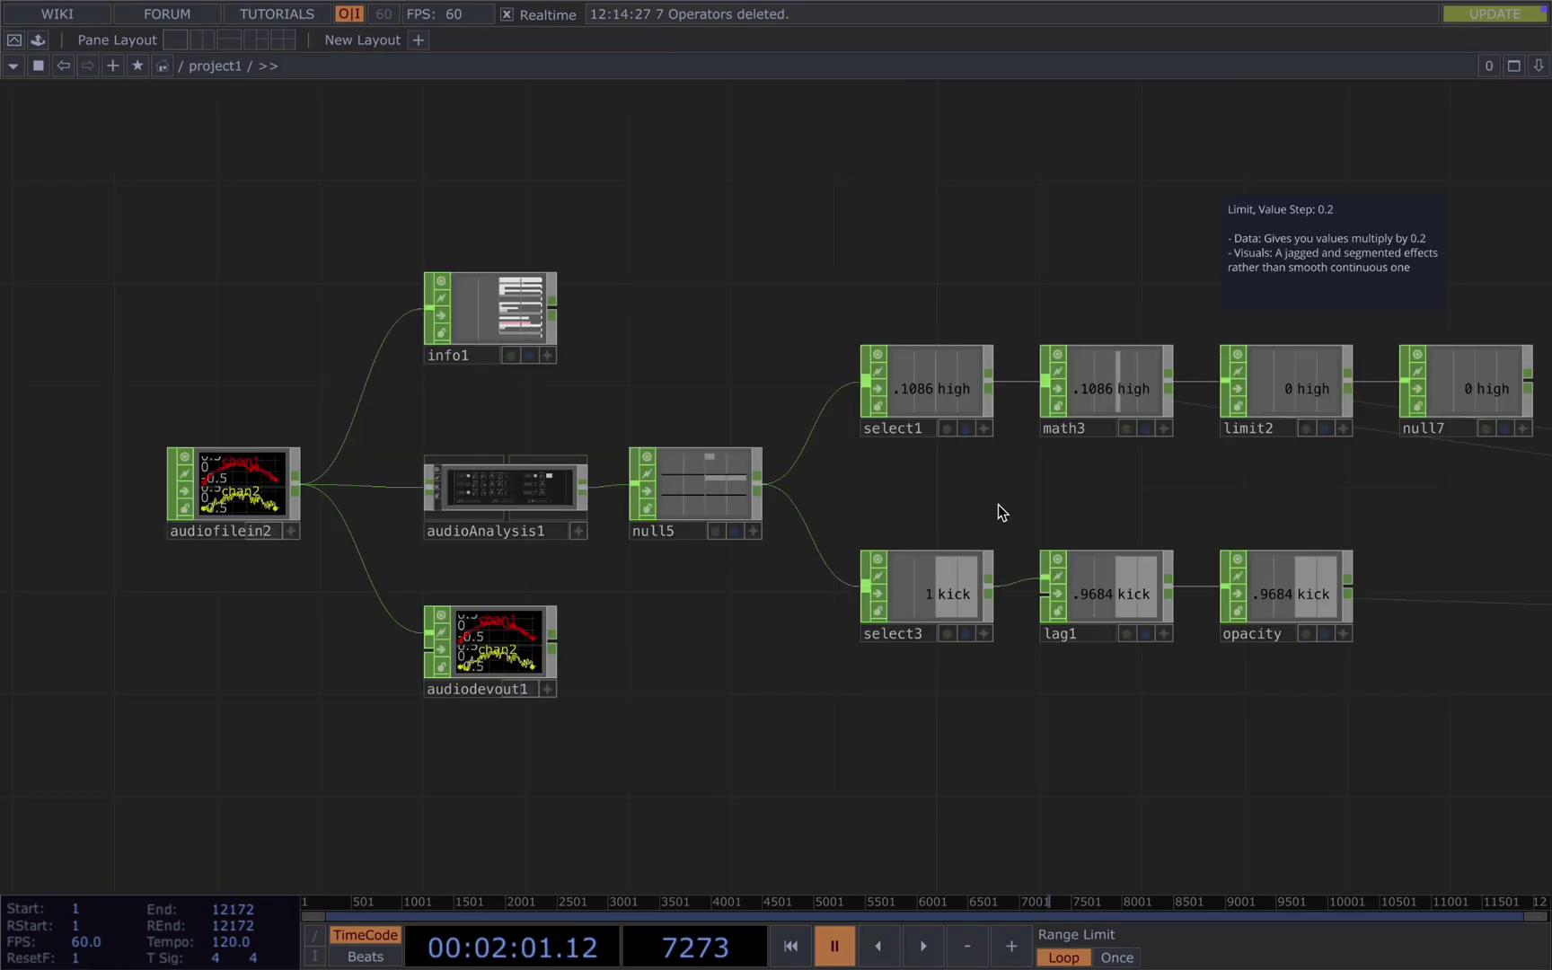
pyautogui.moveTo(998, 507); pyautogui.dragTo(961, 504)
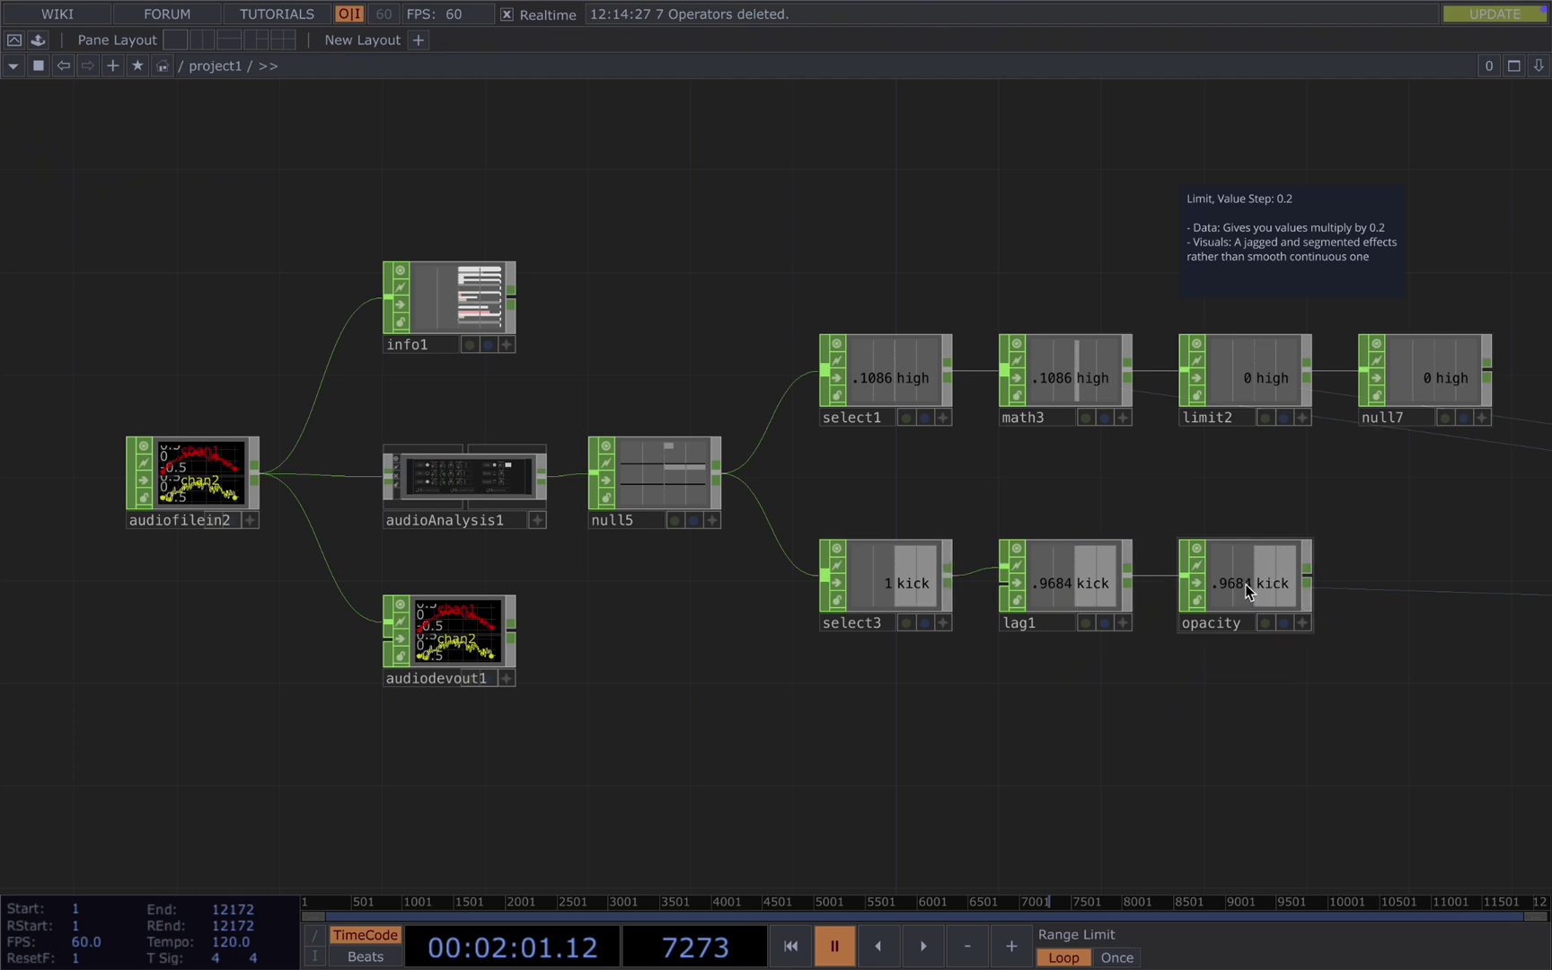
# - Add a Noise CHOP in the empty area above the Audio section
pyautogui.moveTo(926, 176); pyautogui.dragTo(945, 426)
pyautogui.scroll(-1, 946, 427)
pyautogui.scroll(-2, 946, 428)
pyautogui.moveTo(916, 490); pyautogui.dragTo(898, 703)
pyautogui.moveTo(893, 98); pyautogui.dragTo(880, 193)
pyautogui.press('Tab')
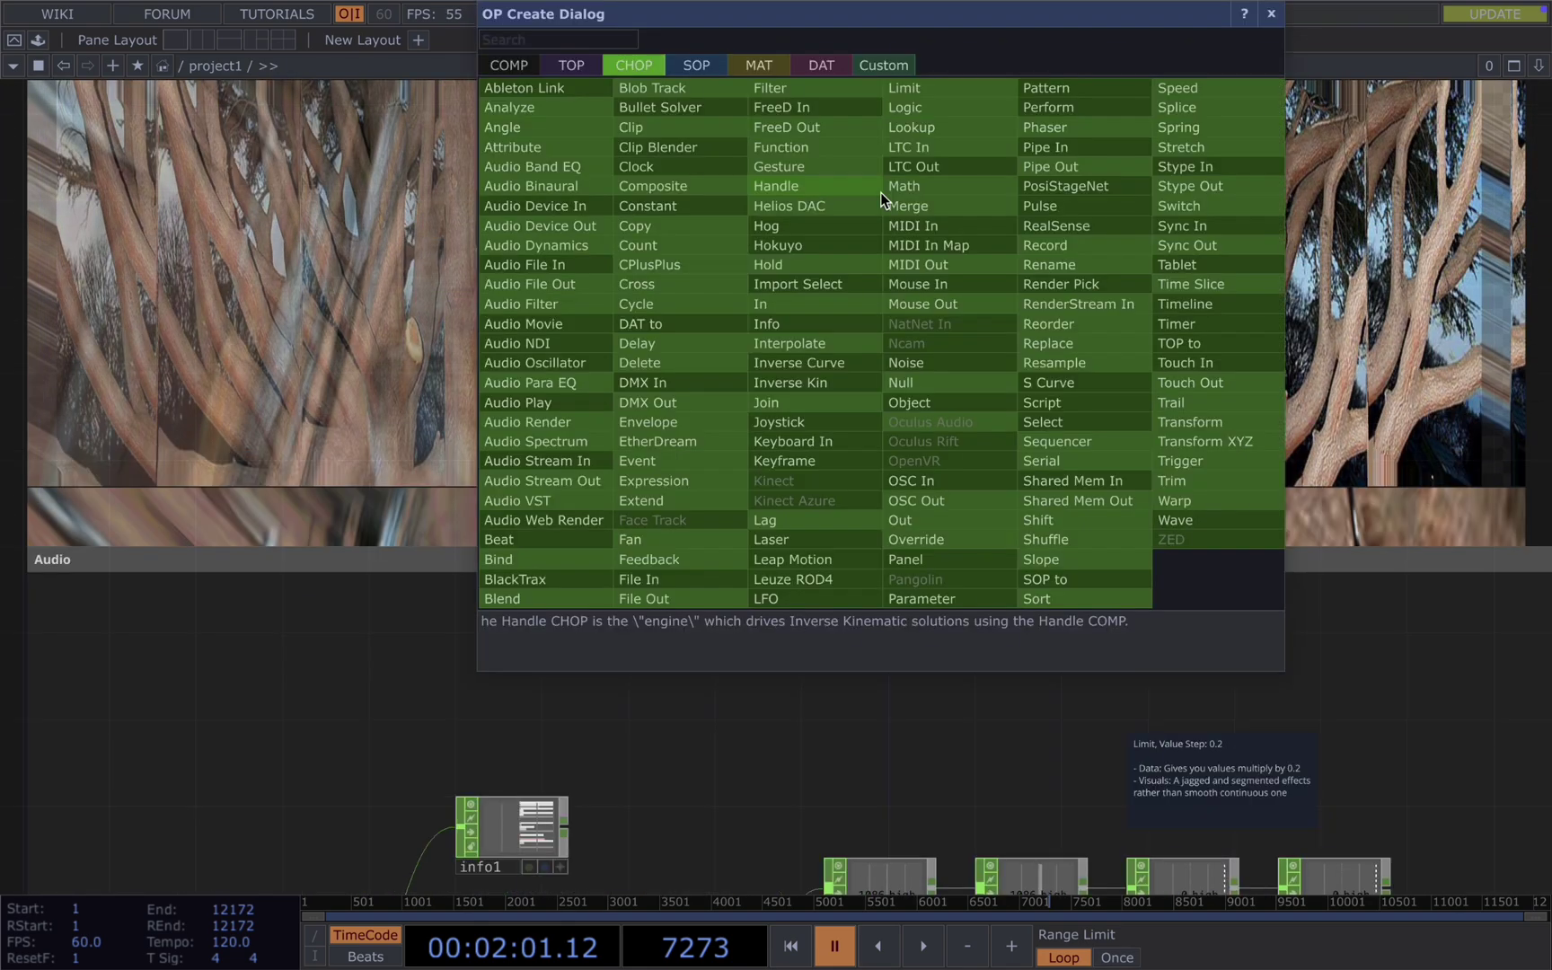
pyautogui.click(909, 361)
pyautogui.click(756, 216)
# - Add a Pattern CHOP and an LFO CHOP stacked below the new Noise CHOP
pyautogui.press('Tab')
pyautogui.write('pa')
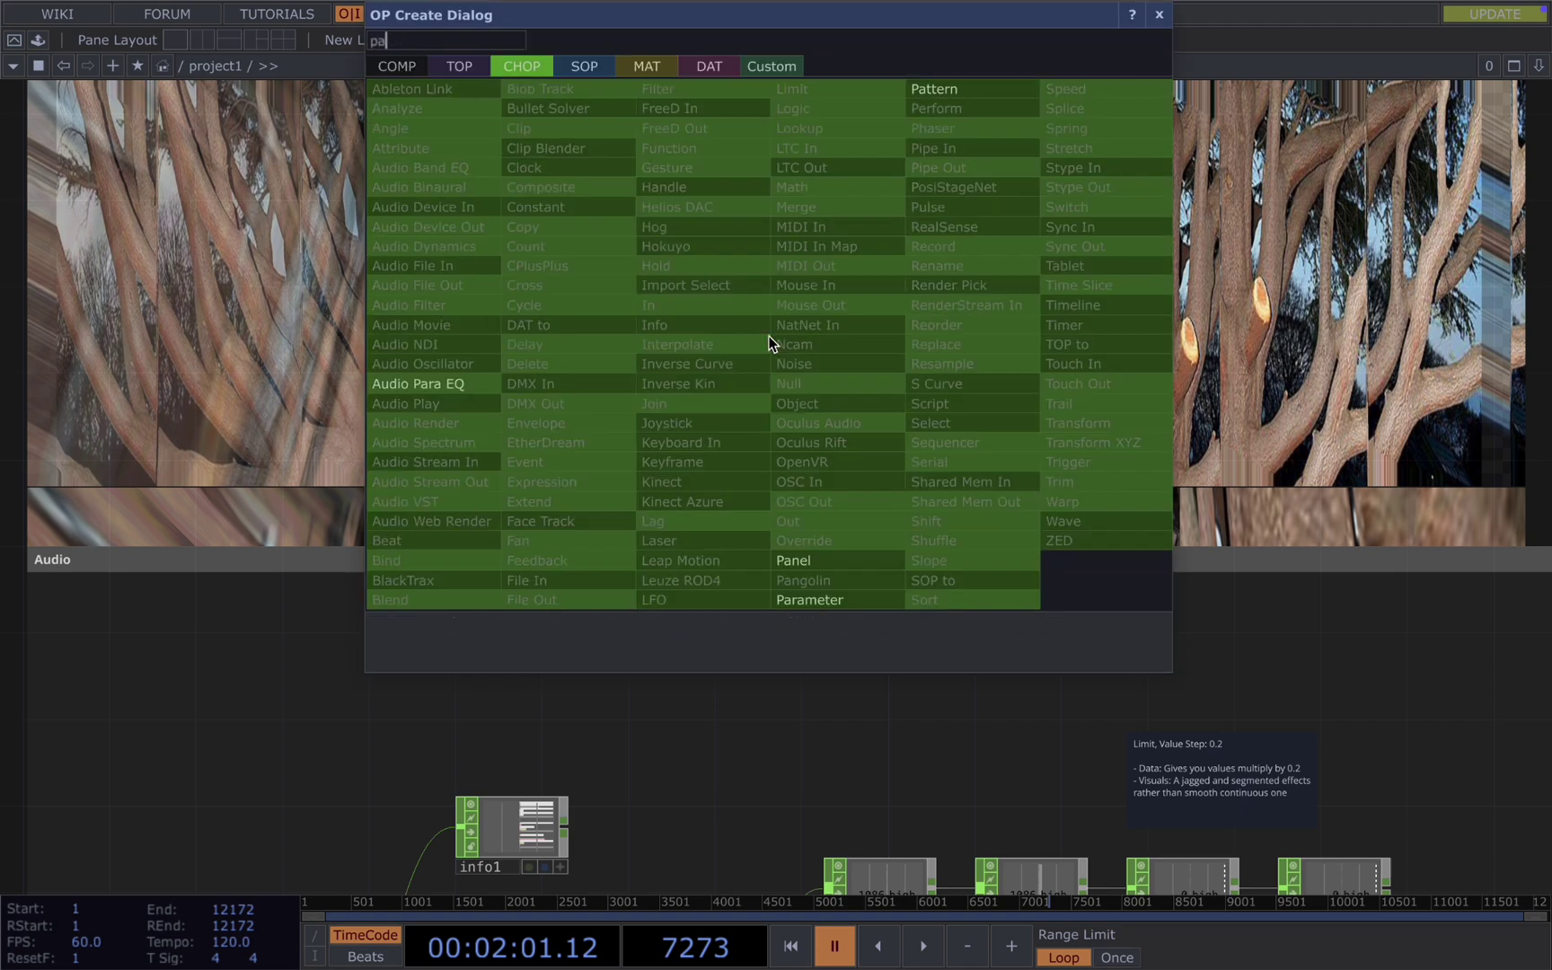
pyautogui.click(830, 559)
pyautogui.click(745, 225)
pyautogui.press('Tab')
pyautogui.write('lfo')
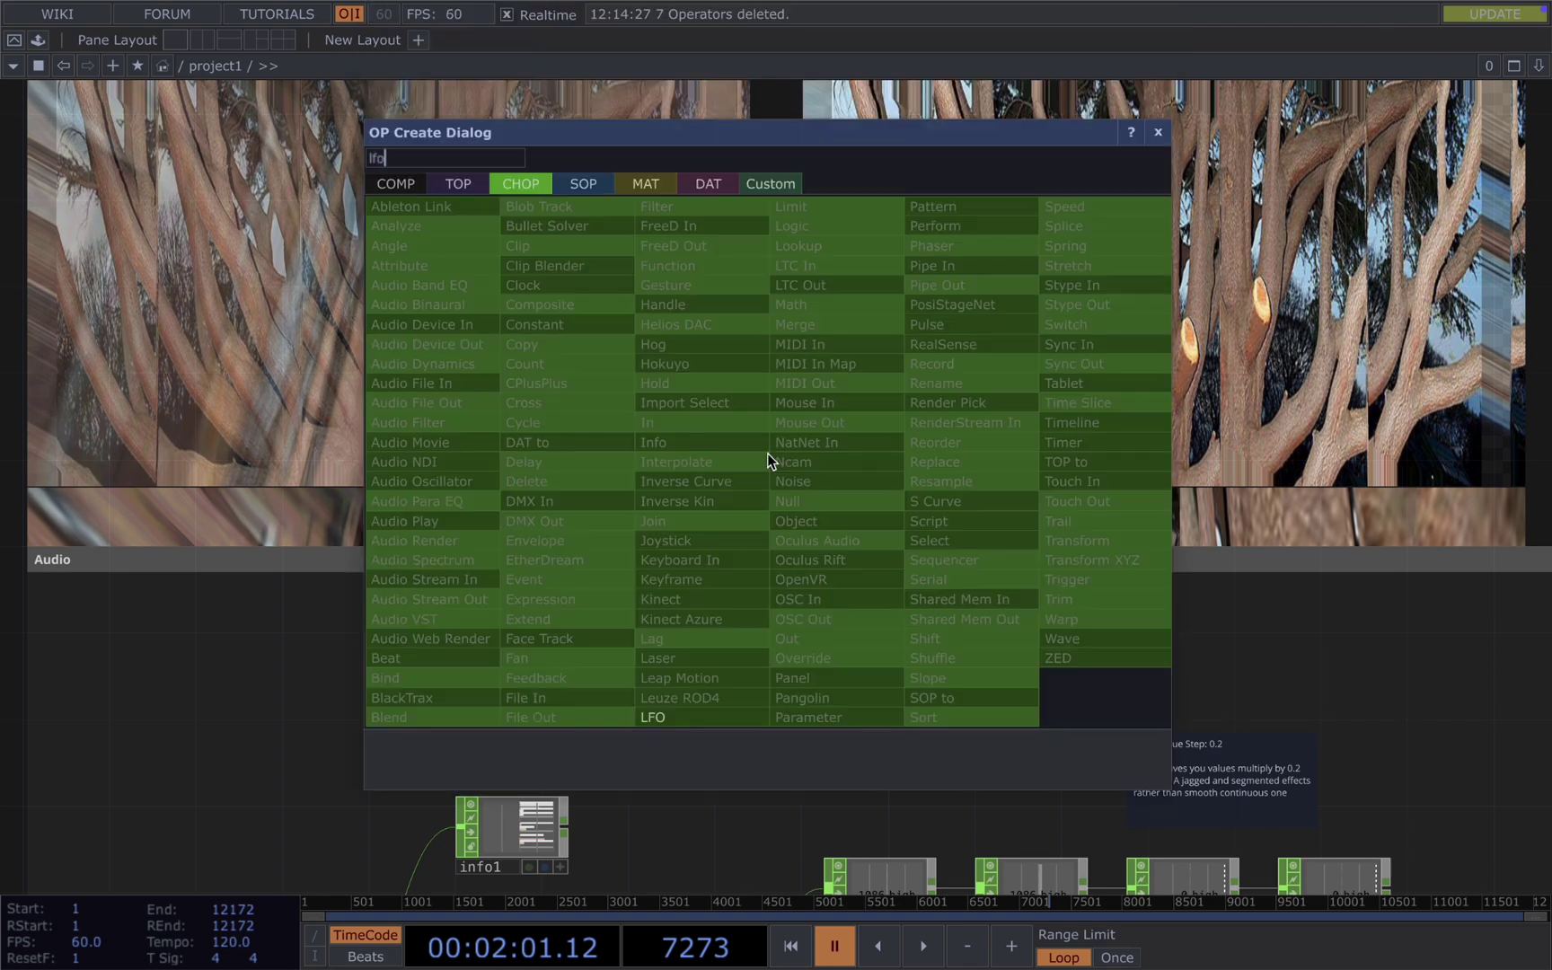
pyautogui.press('Return')
pyautogui.click(747, 414)
# - Add a Math CHOP to the right of the Noise, Pattern and LFO column
pyautogui.press('Tab')
pyautogui.write('ma')
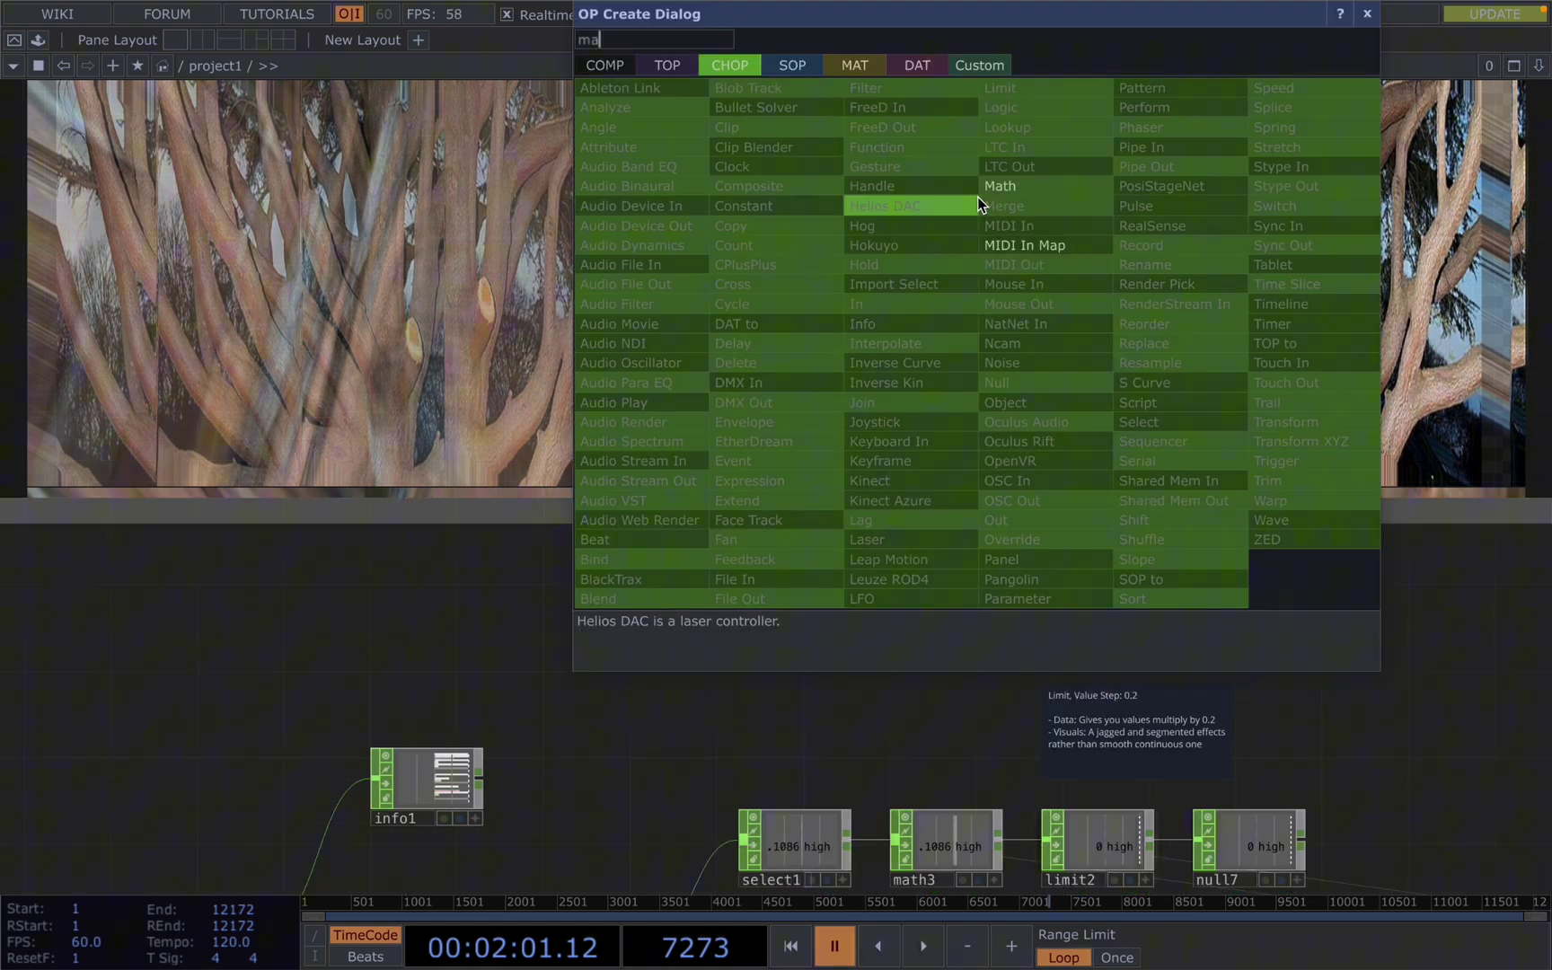
pyautogui.click(997, 187)
pyautogui.click(901, 193)
# - Add Lag, Filter and Limit CHOPs stacked below the new Math CHOP
pyautogui.press('Tab')
pyautogui.write('f')
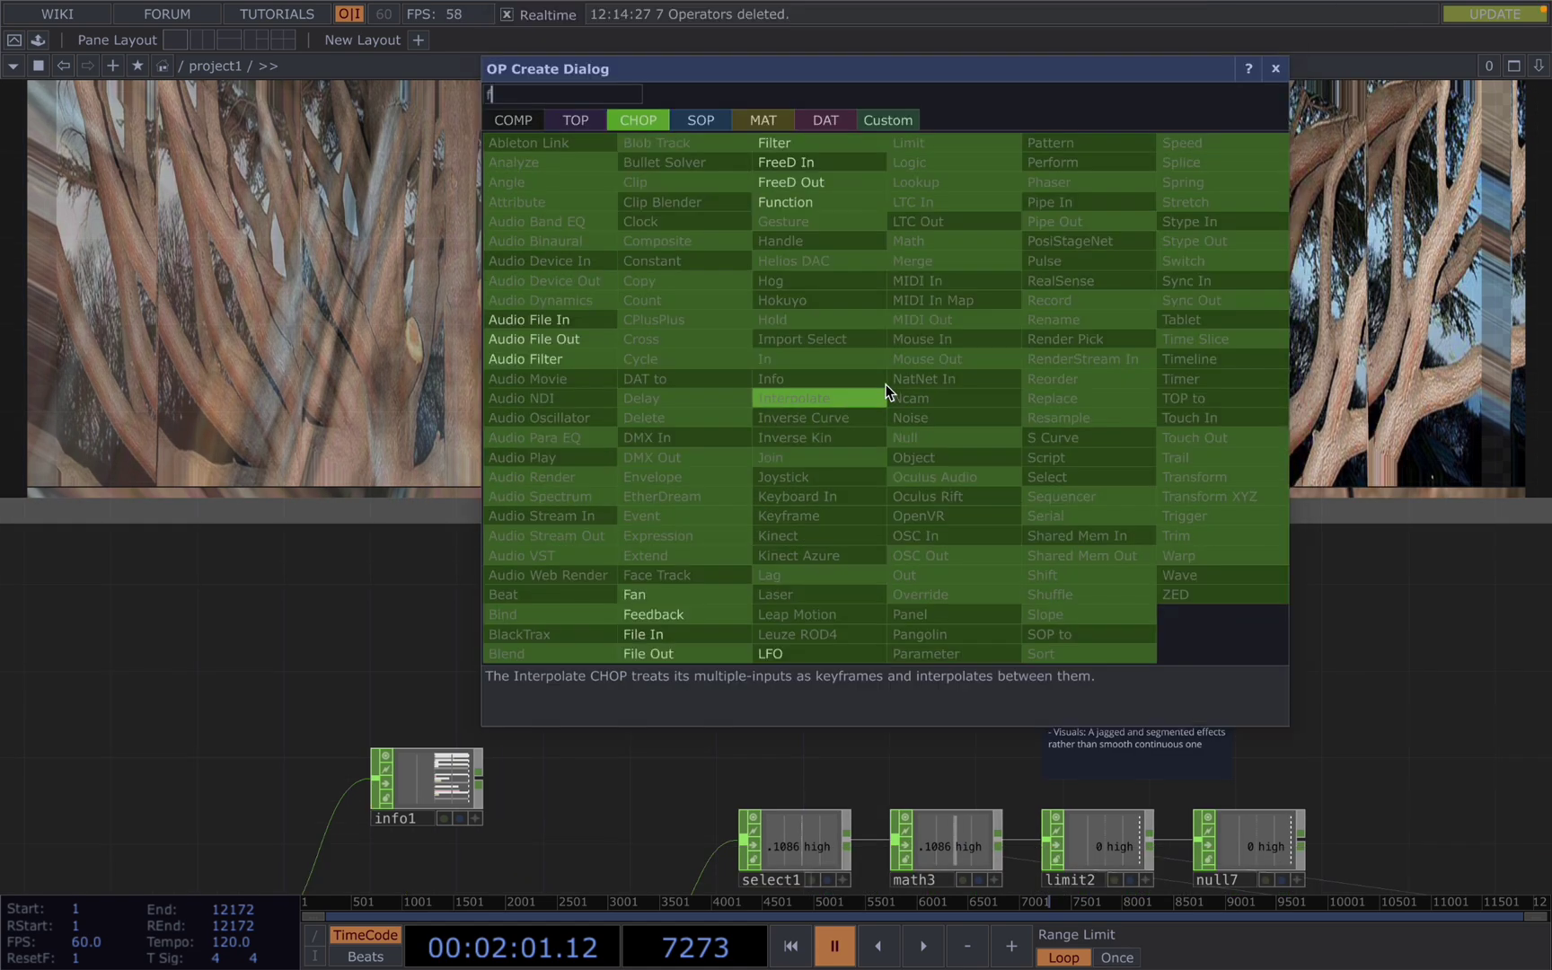
pyautogui.click(884, 381)
pyautogui.click(884, 368)
pyautogui.press('Tab')
pyautogui.write('lim')
pyautogui.click(890, 125)
pyautogui.click(853, 368)
# - Examine the Noise, Pattern and LFO generators and the Math, Lag, Filter and Limit modifiers as two groups
pyautogui.moveTo(1071, 344); pyautogui.dragTo(998, 479)
pyautogui.moveTo(963, 508); pyautogui.dragTo(710, 202, button='right')
pyautogui.moveTo(764, 211); pyautogui.dragTo(807, 188)
pyautogui.moveTo(463, 137); pyautogui.dragTo(645, 482, button='right')
pyautogui.moveTo(553, 442); pyautogui.dragTo(595, 347)
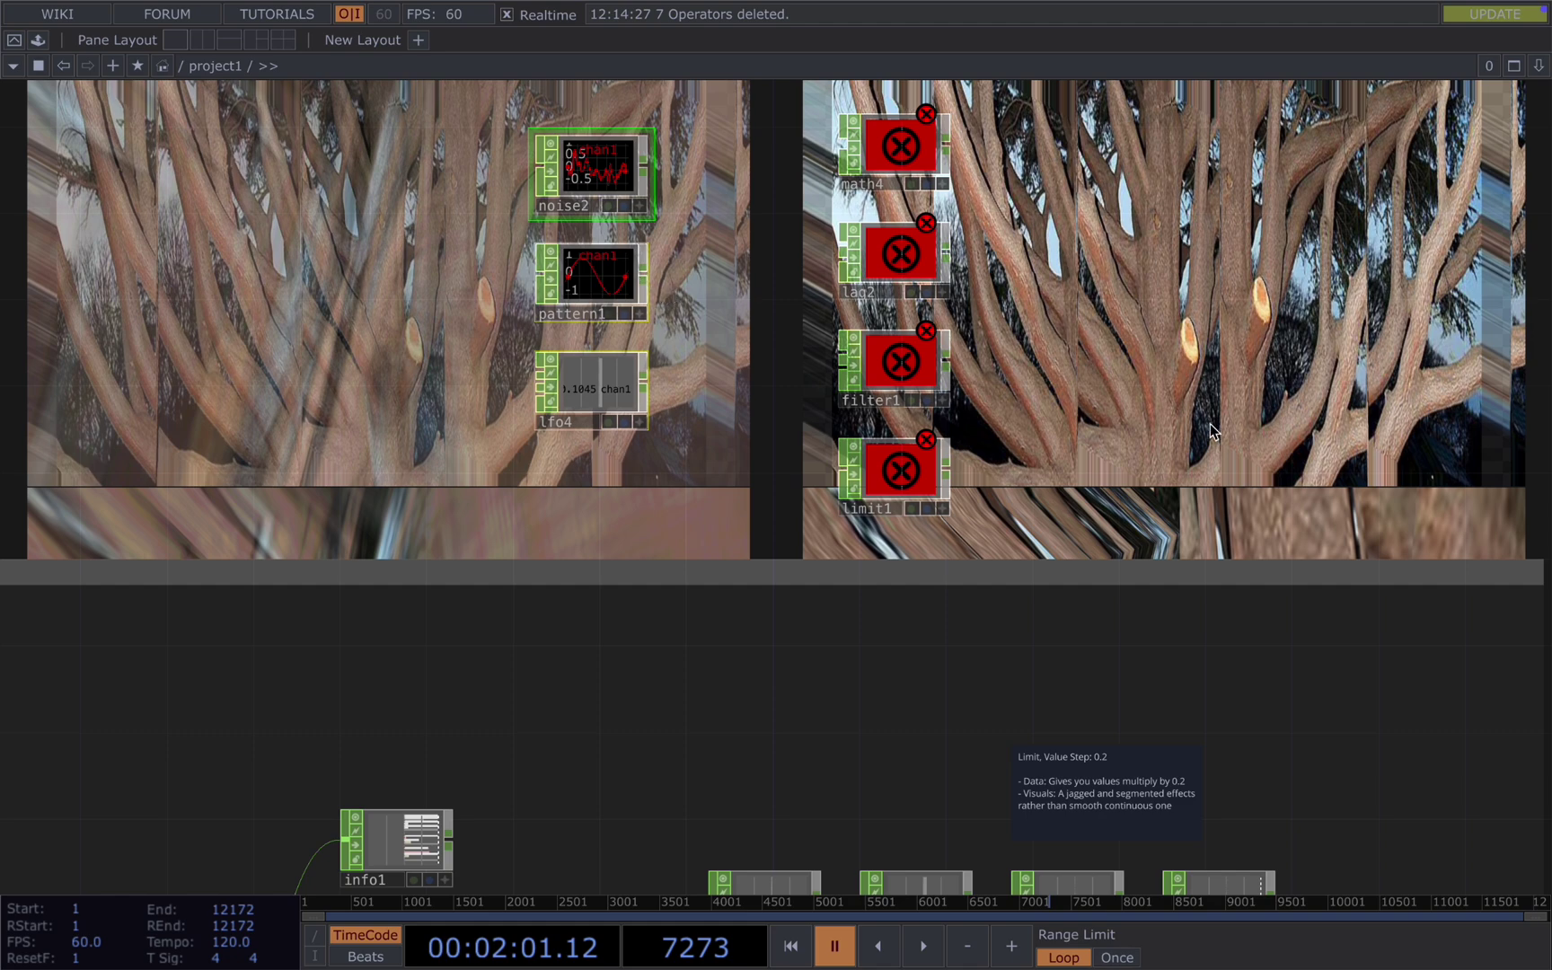
pyautogui.moveTo(1021, 529); pyautogui.dragTo(813, 136, button='right')
pyautogui.moveTo(1209, 294); pyautogui.dragTo(1212, 253)
# - Duplicate the select1 CHOP from the Audio section and place the copy between the generator and modifier columns
pyautogui.moveTo(1172, 389); pyautogui.dragTo(1209, 216)
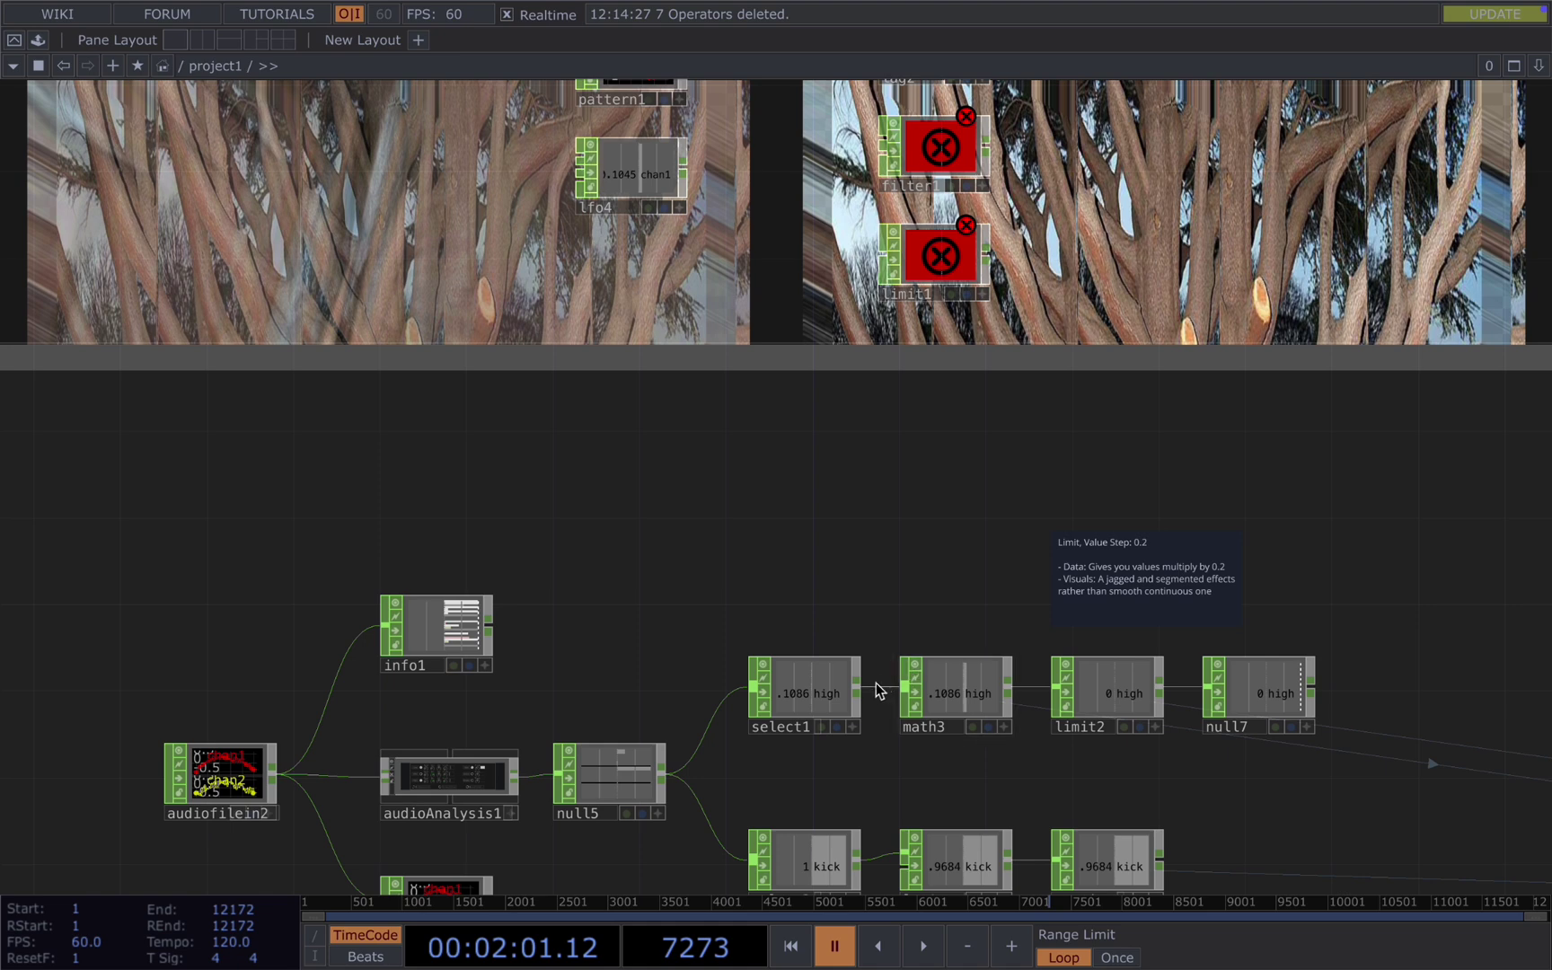
pyautogui.moveTo(860, 687); pyautogui.dragTo(811, 392)
pyautogui.click(824, 669)
pyautogui.click(813, 684)
pyautogui.hotkey('ctrl', 'c')
pyautogui.hotkey('ctrl', 'v')
pyautogui.click(770, 215)
# - Move the Math, Lag, Filter and Limit CHOPs together further right to make room beside the copied Select CHOP
pyautogui.moveTo(1121, 151); pyautogui.dragTo(1153, 451)
pyautogui.moveTo(1117, 543); pyautogui.dragTo(945, 208, button='right')
pyautogui.moveTo(946, 214); pyautogui.dragTo(1033, 214)
pyautogui.moveTo(916, 491); pyautogui.dragTo(916, 382)
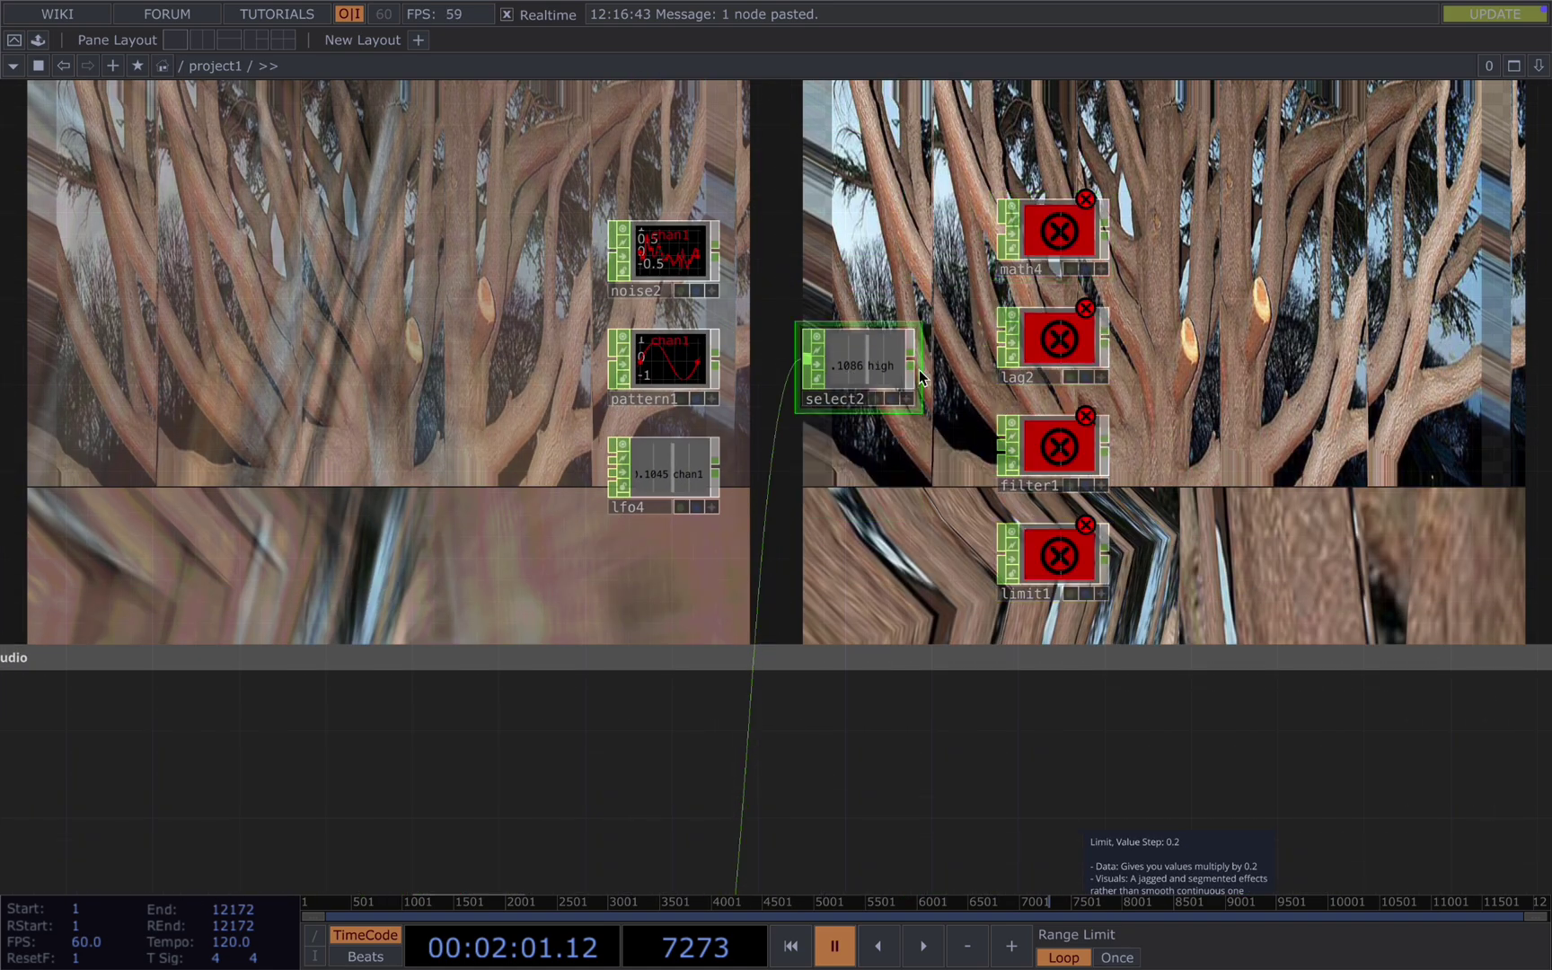
# - Connect select2's output to the inputs of math4, lag2, filter1 and limit1
pyautogui.moveTo(970, 148); pyautogui.dragTo(1182, 611)
pyautogui.moveTo(1182, 611); pyautogui.dragTo(1184, 618, button='right')
pyautogui.moveTo(912, 362); pyautogui.dragTo(1003, 337)
pyautogui.moveTo(1121, 349); pyautogui.dragTo(956, 316)
pyautogui.moveTo(1113, 417); pyautogui.dragTo(1036, 417)
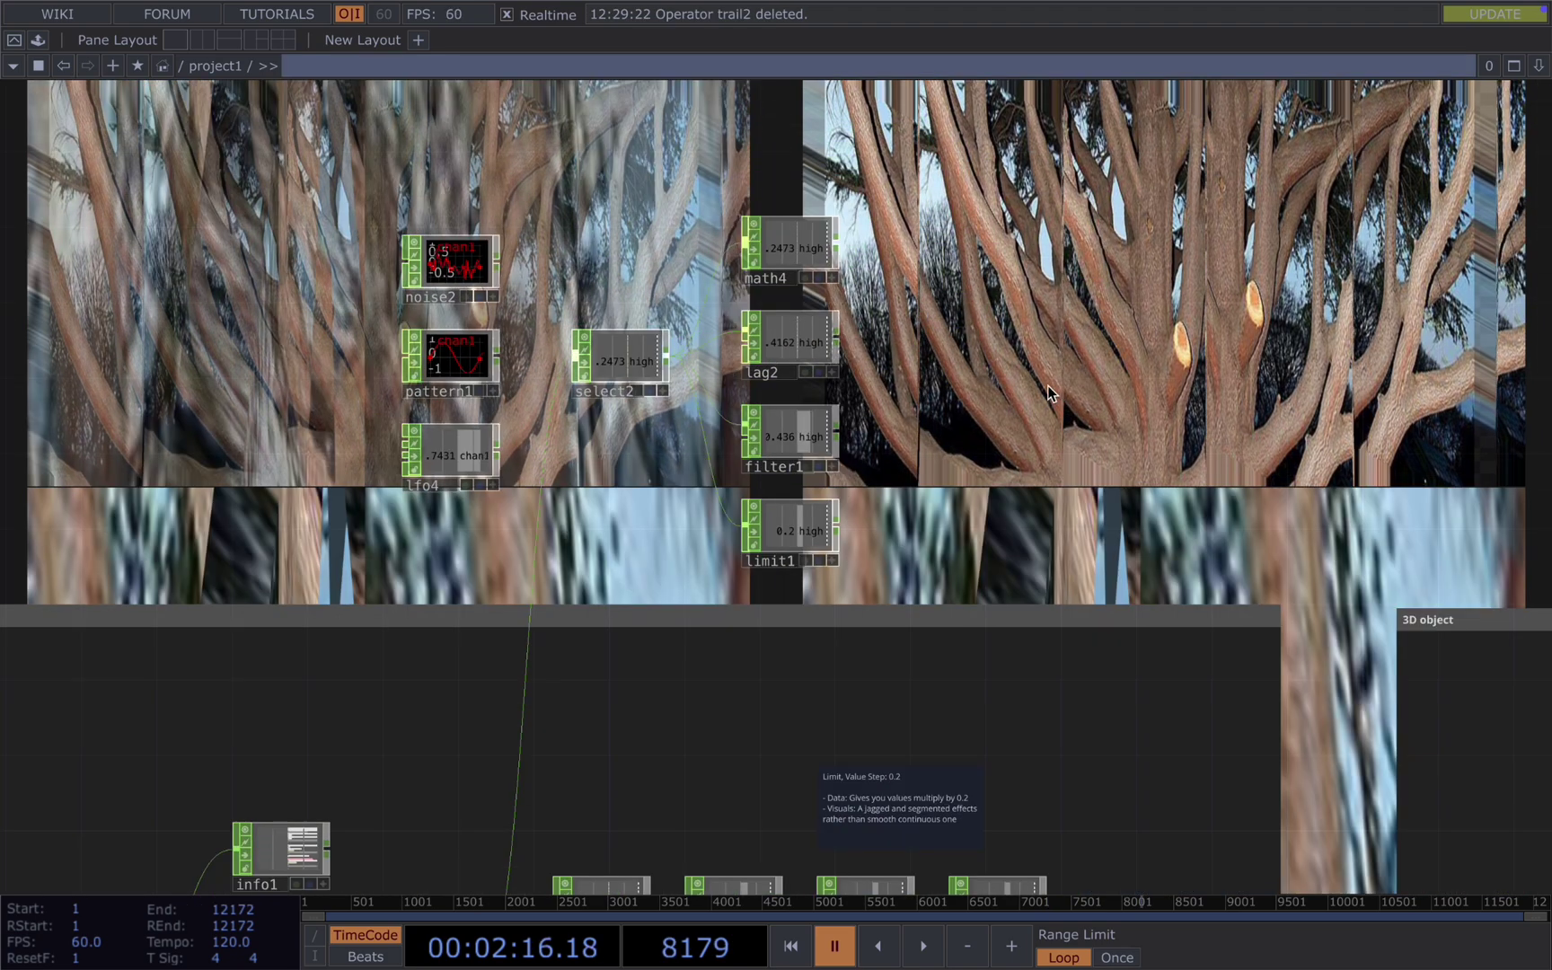
# - Add a Trail CHOP to the right of the modifiers and wire math4 and lag2 into it
pyautogui.press('Tab')
pyautogui.click(1351, 443)
pyautogui.click(957, 346)
pyautogui.moveTo(790, 173); pyautogui.dragTo(892, 364, button='right')
pyautogui.moveTo(843, 336); pyautogui.dragTo(905, 334)
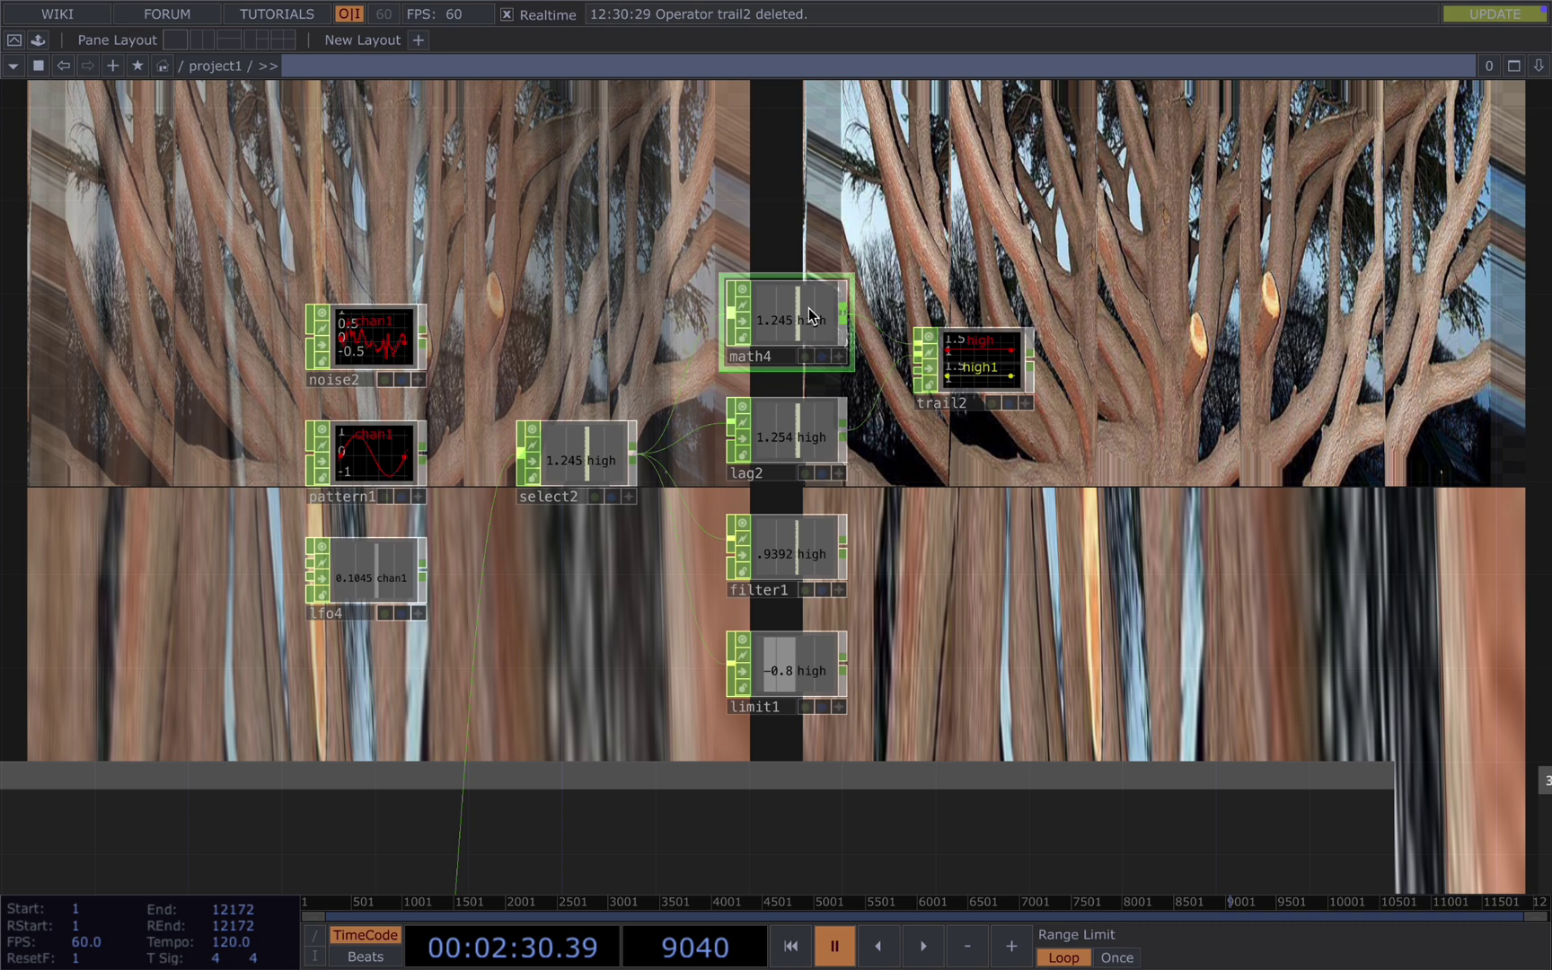
# - Open math4's Range parameters and set the upper To Range value to 10
pyautogui.press('p')
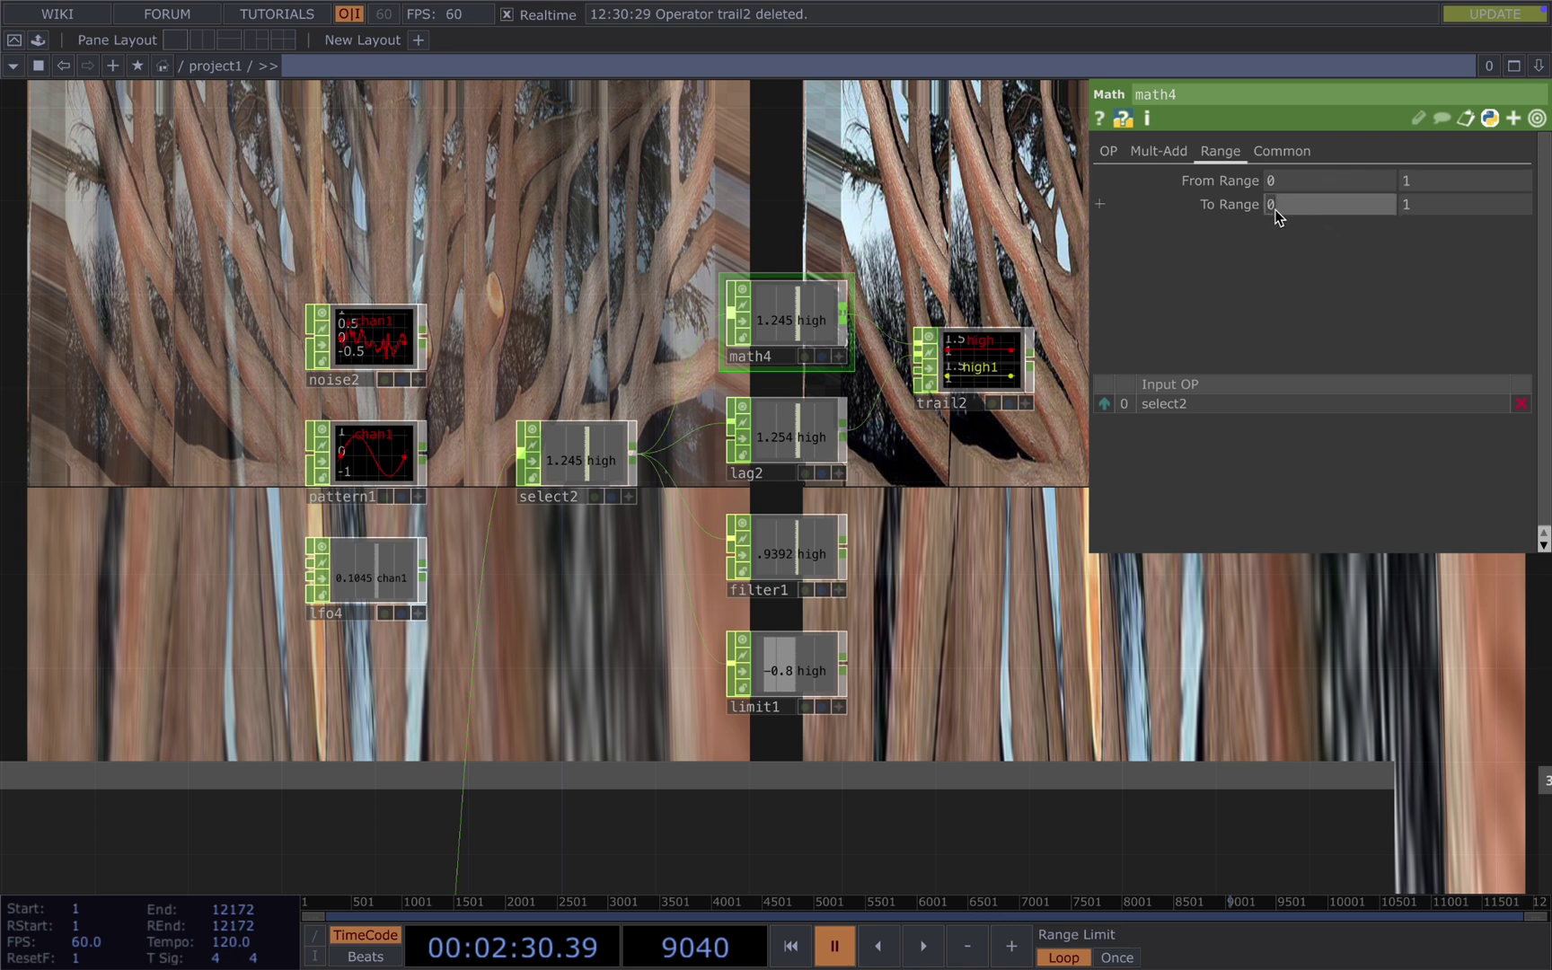
pyautogui.click(1428, 204)
pyautogui.write('10')
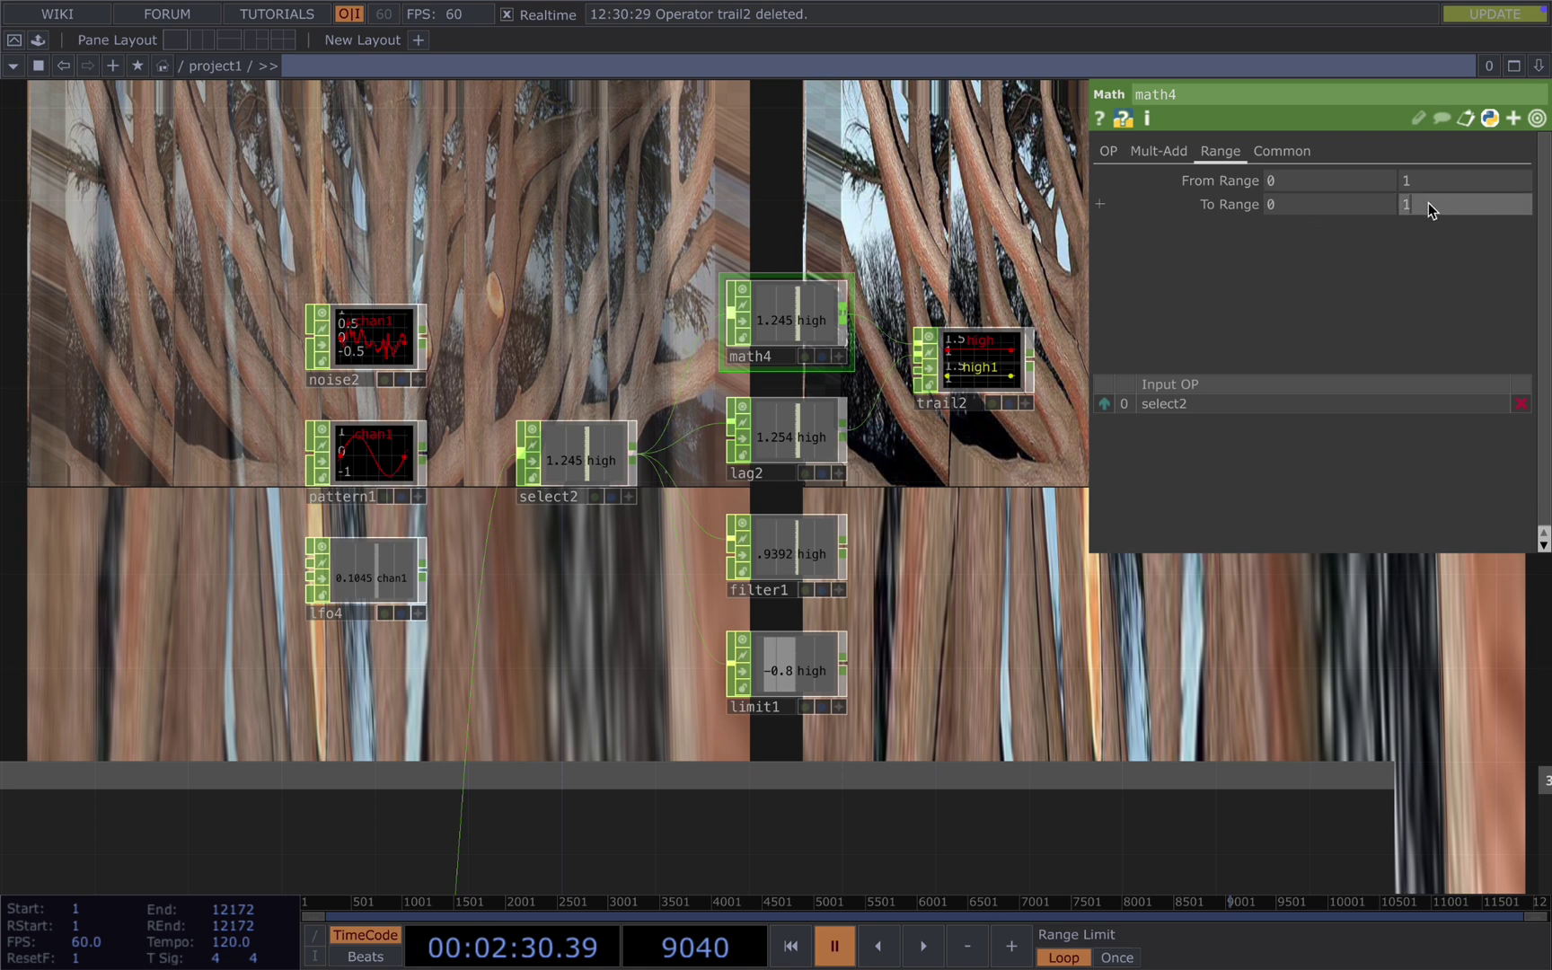
pyautogui.press('Return')
# - Set math4's To Range to 3 and 5
pyautogui.moveTo(1294, 206); pyautogui.dragTo(1185, 203)
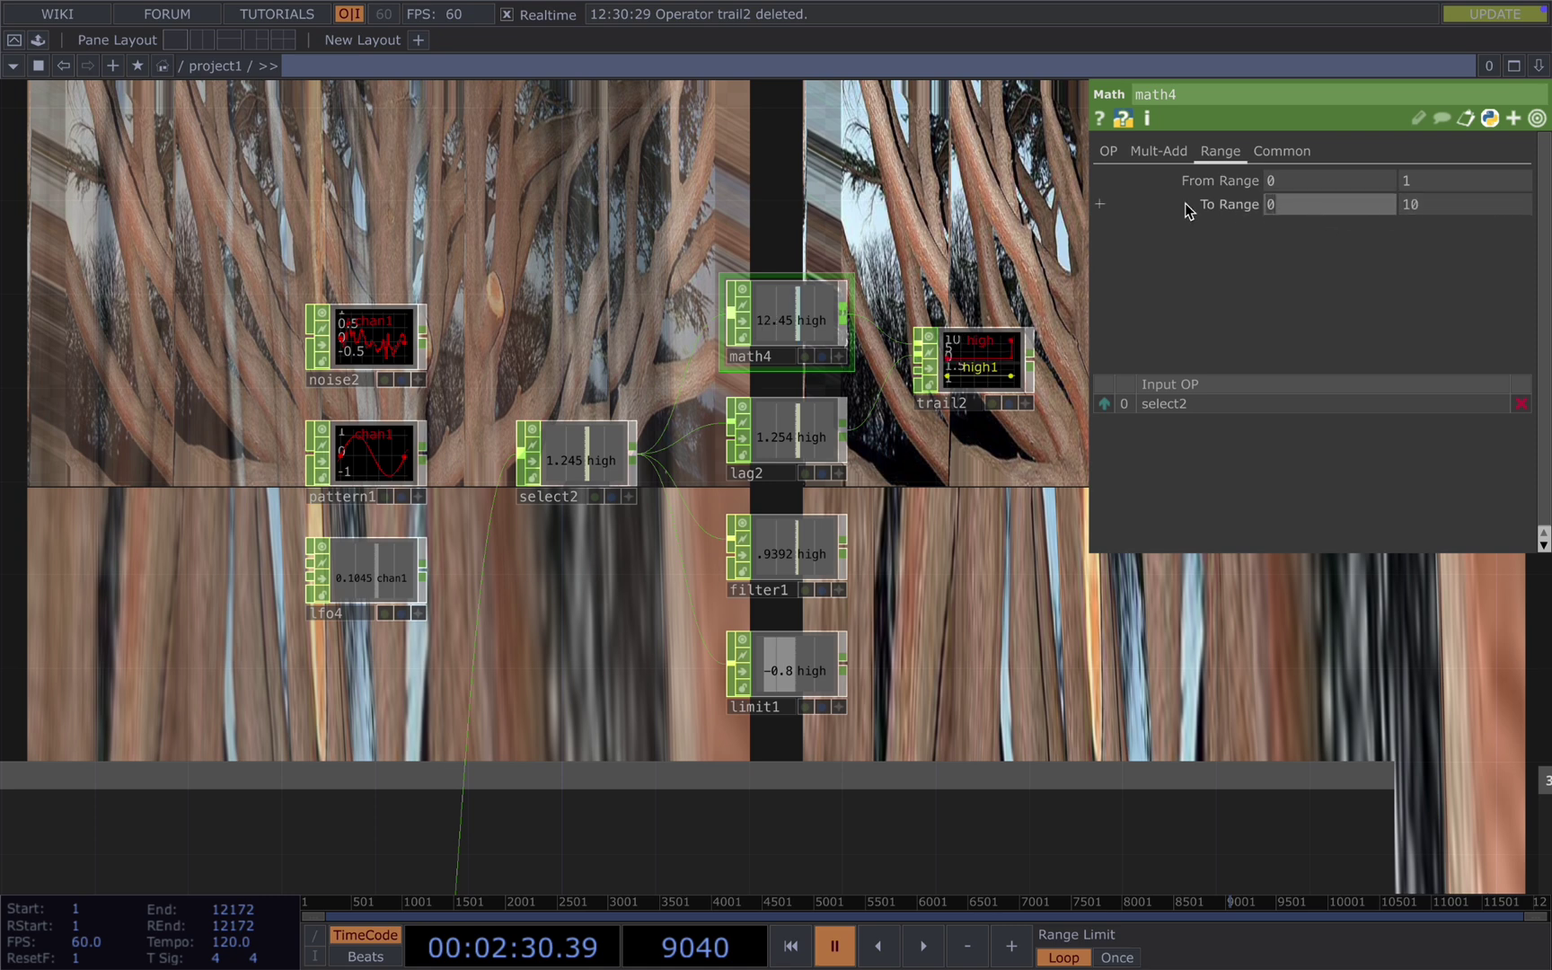
pyautogui.write('3')
pyautogui.moveTo(1507, 204); pyautogui.dragTo(1359, 205)
pyautogui.write('5')
pyautogui.press('Return')
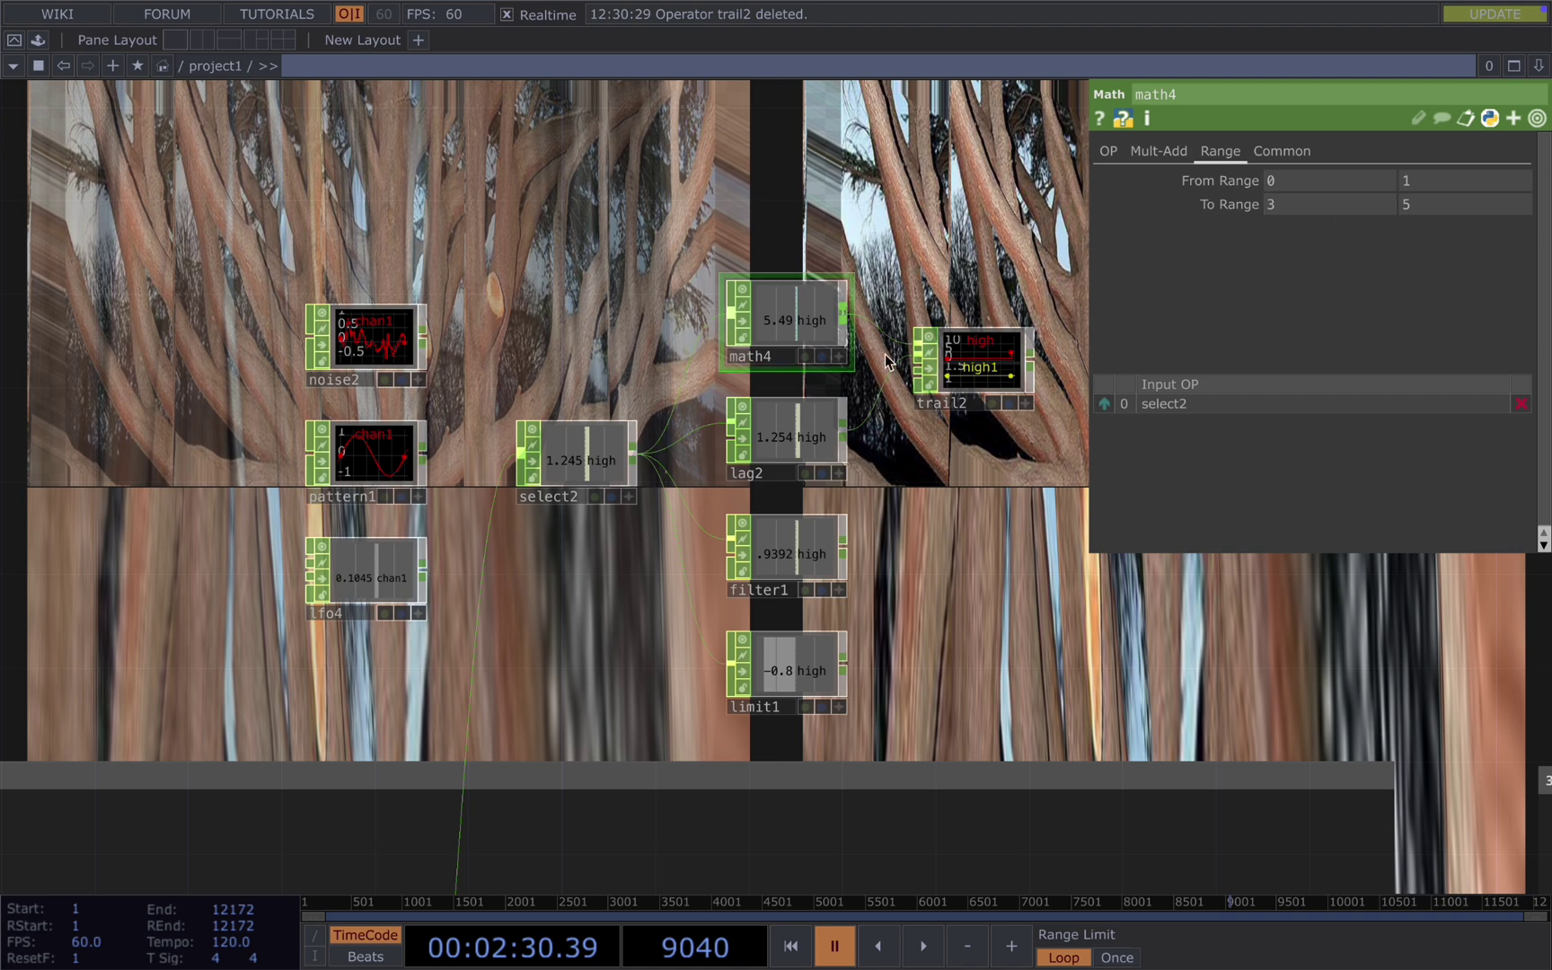
pyautogui.rightClick(821, 315)
# - Show lag2's parameters, play the timeline to compare the math4 and lag2 curves in the Trail CHOP, and pause playback
pyautogui.click(805, 436)
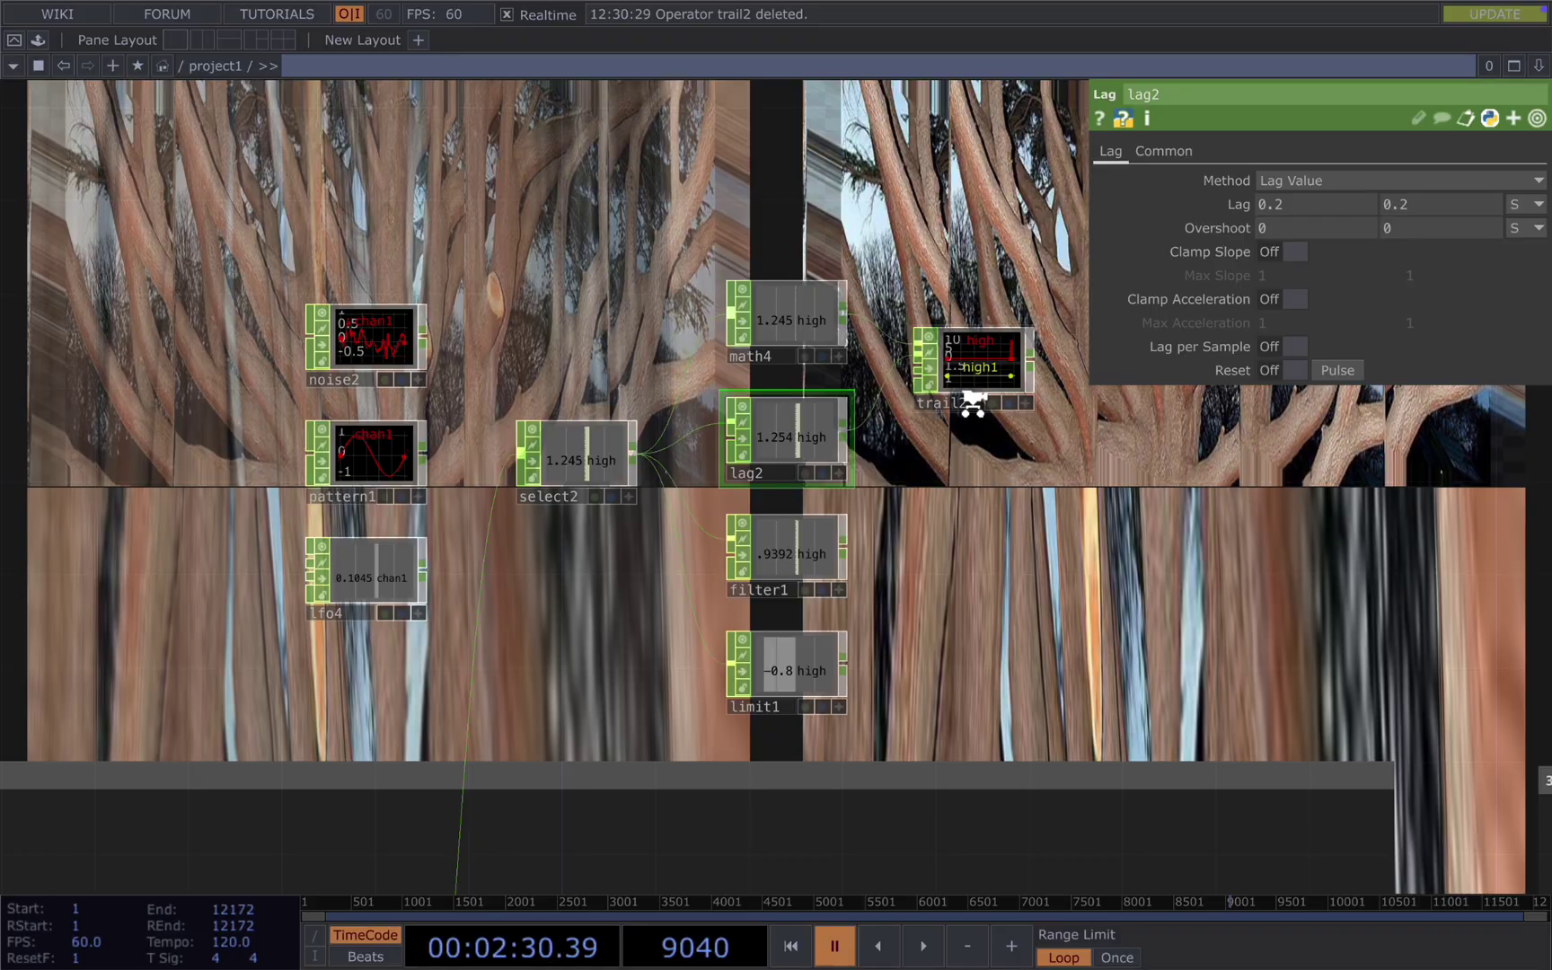
pyautogui.scroll(3, 987, 484)
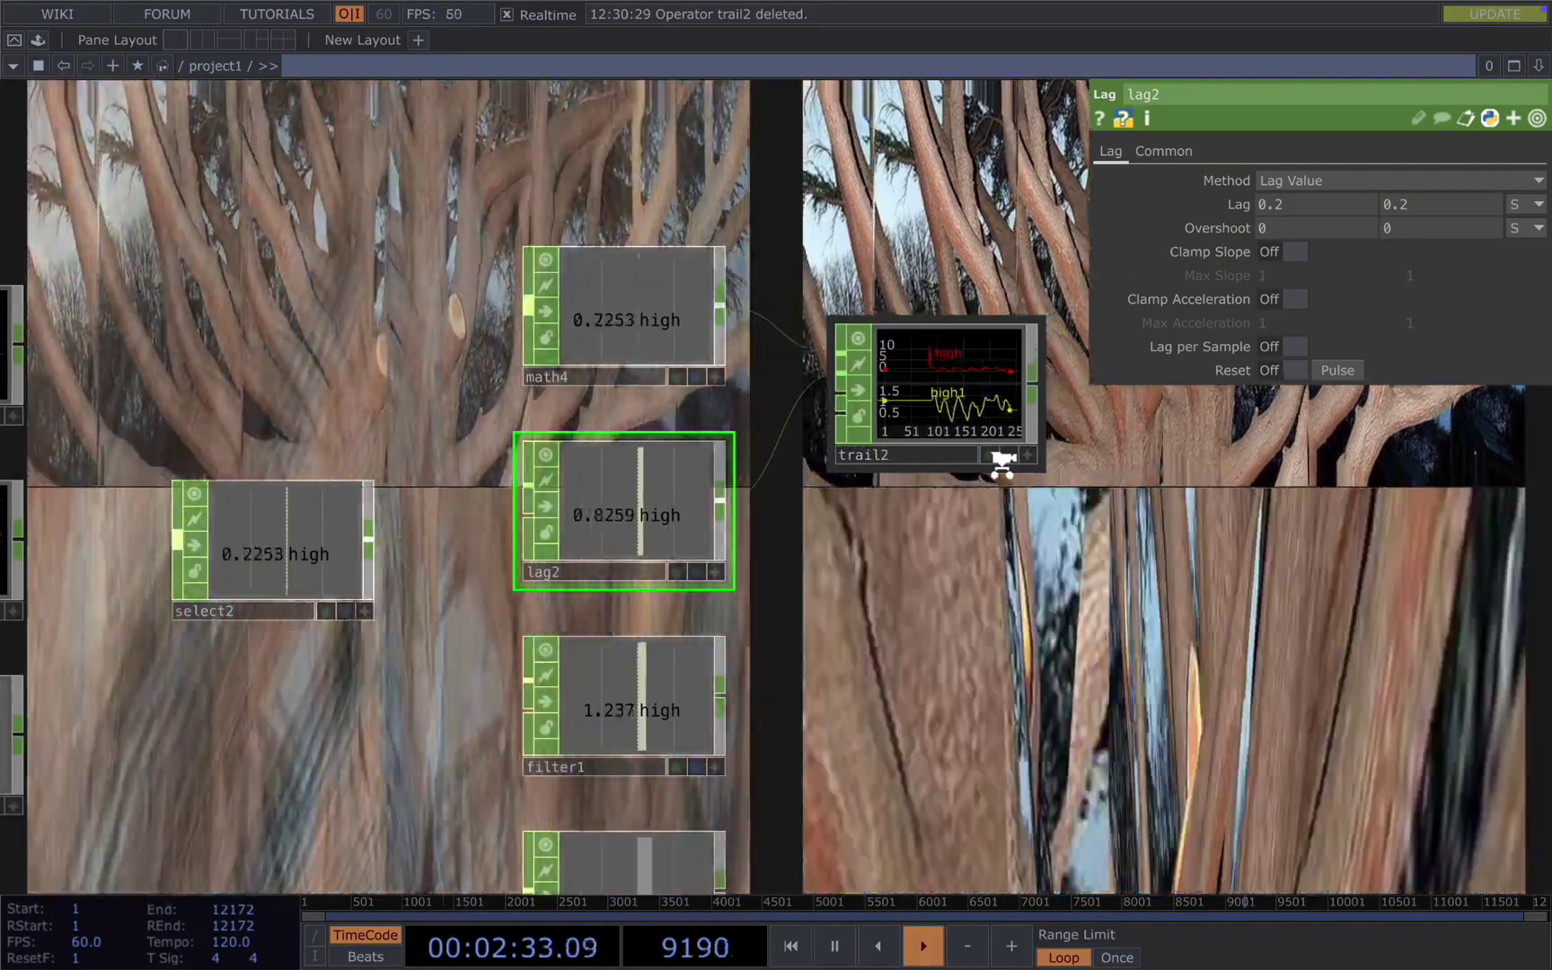
pyautogui.press('XF86AudioLowerVolume')
pyautogui.scroll(2, 997, 441)
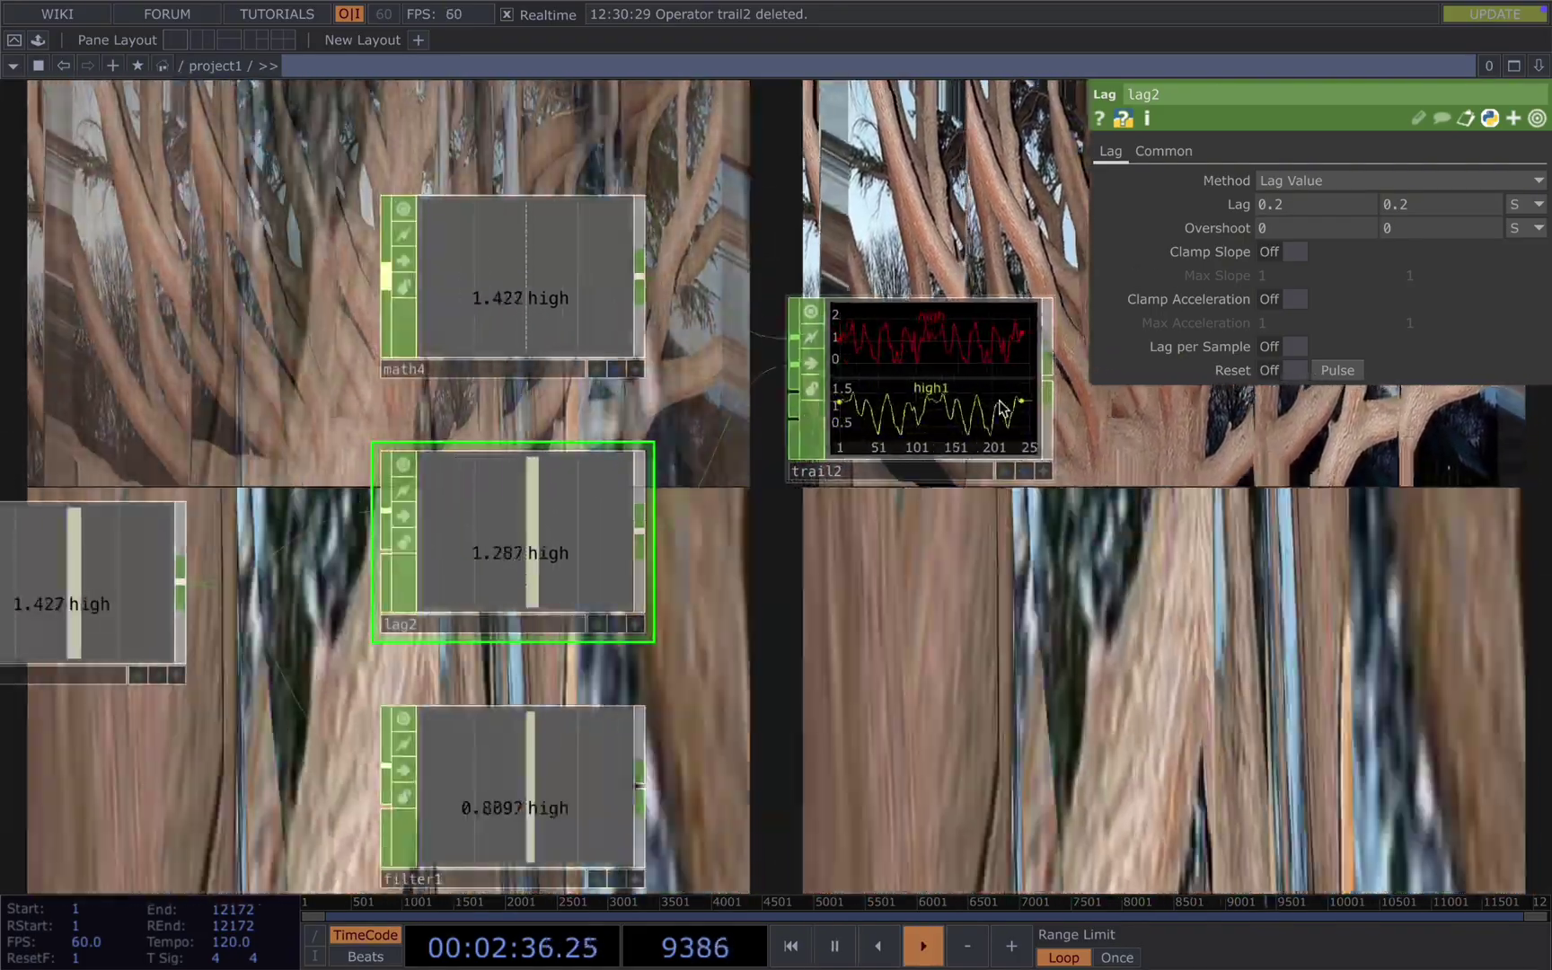
pyautogui.press('space')
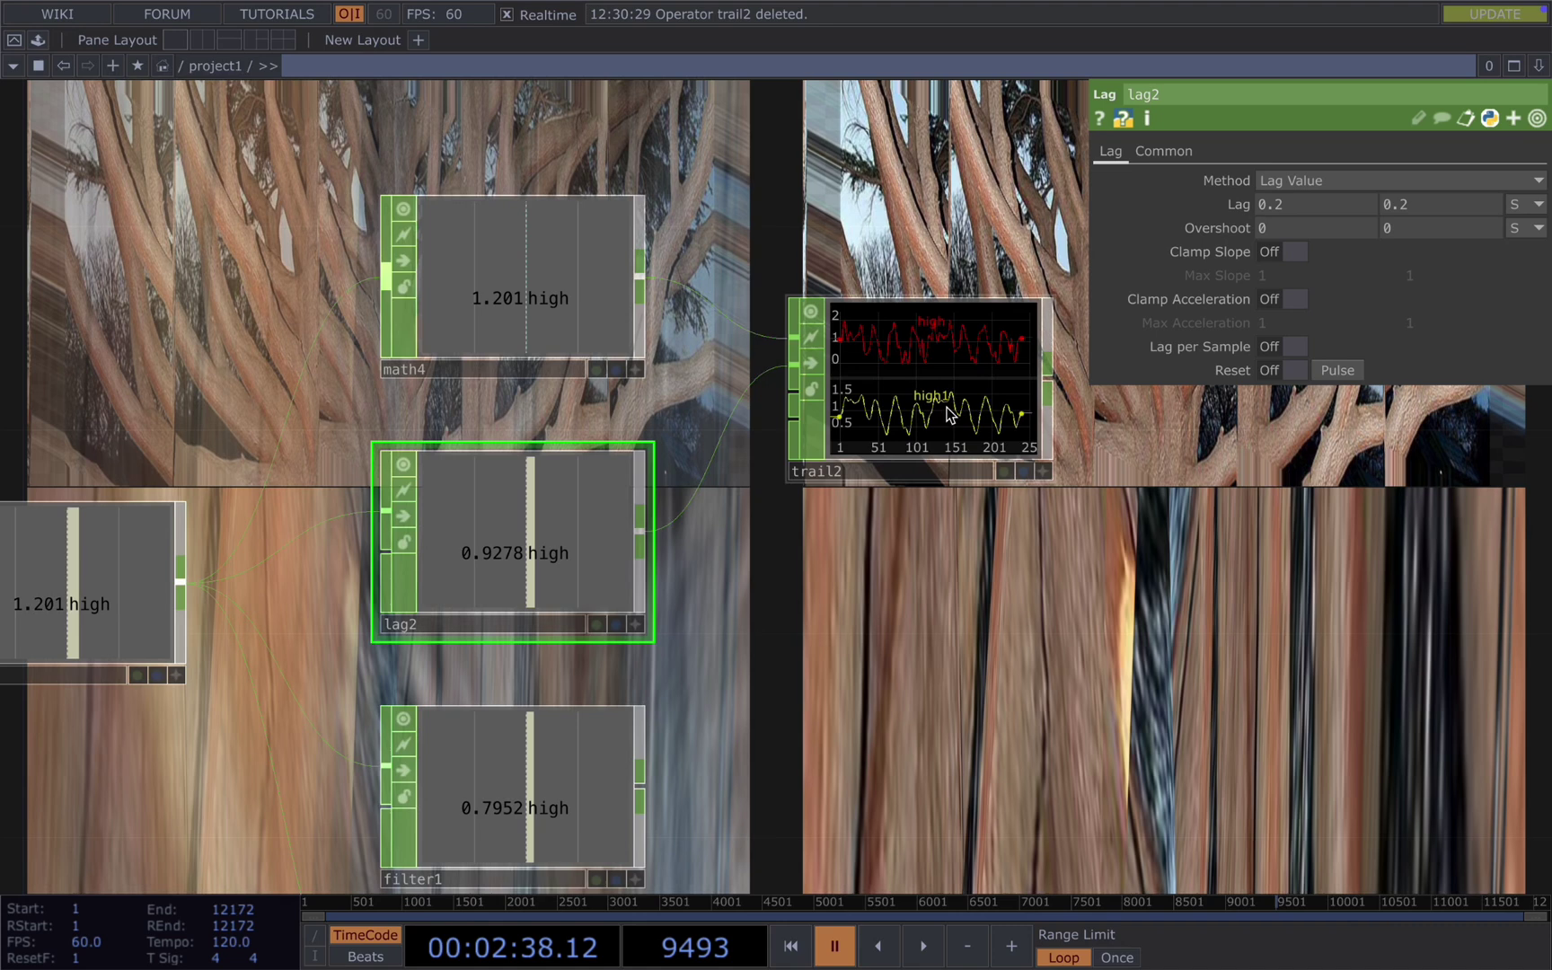
# - Wire filter1 into the trail2 CHOP, play the timeline to compare its curve with math4 and lag2, and pause playback
pyautogui.moveTo(1005, 558); pyautogui.dragTo(1076, 536)
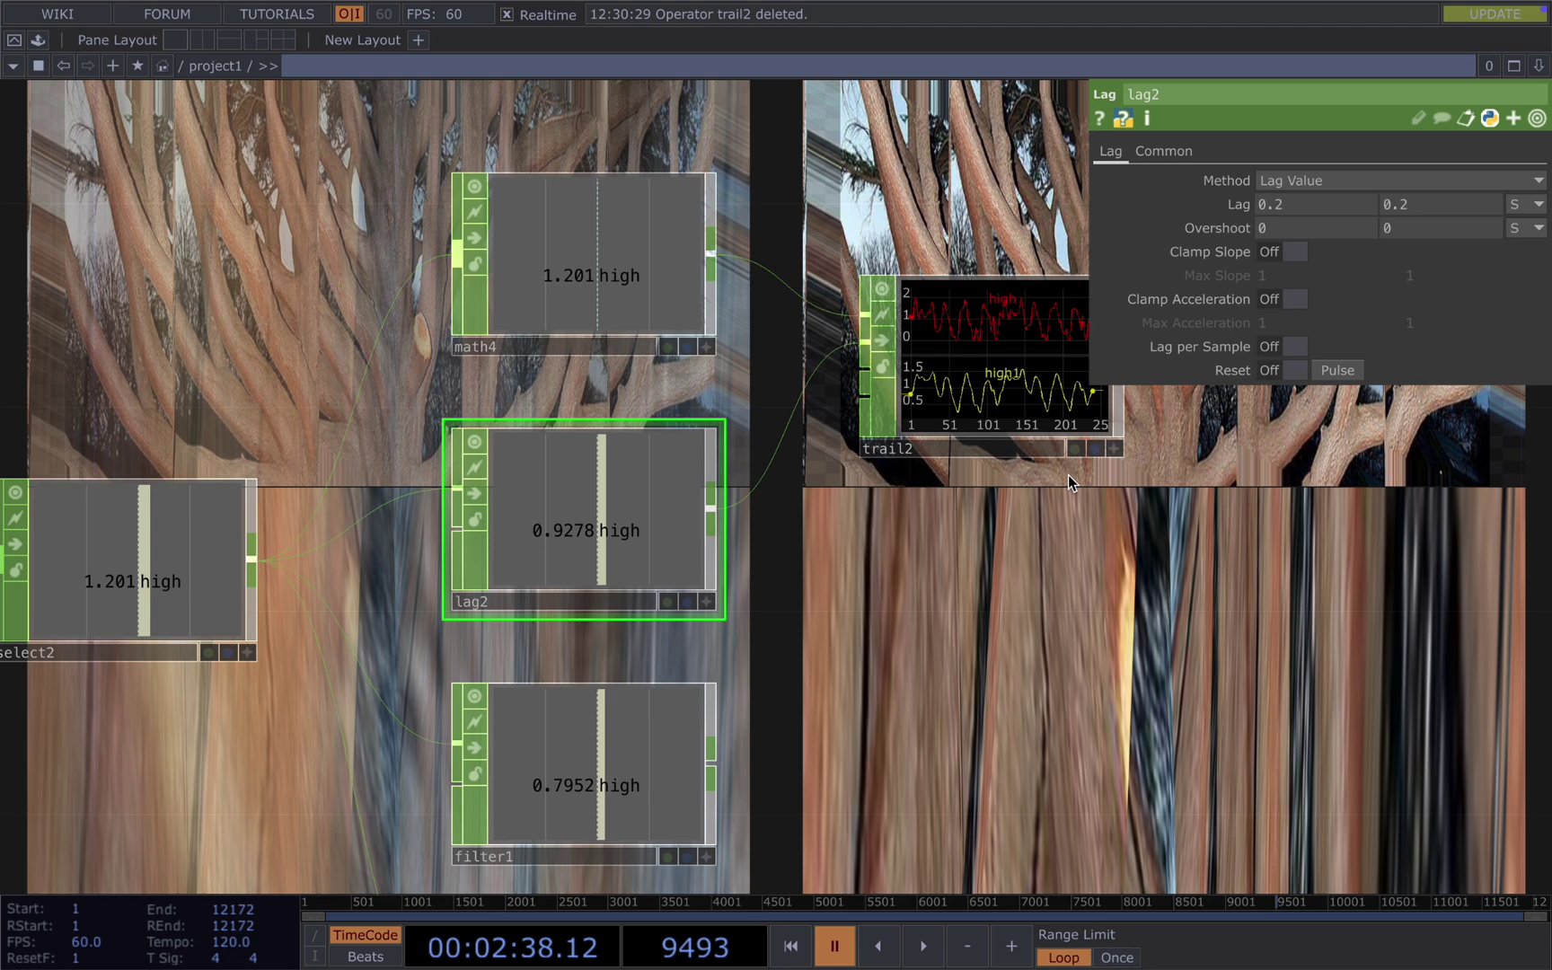
pyautogui.scroll(-2, 1069, 472)
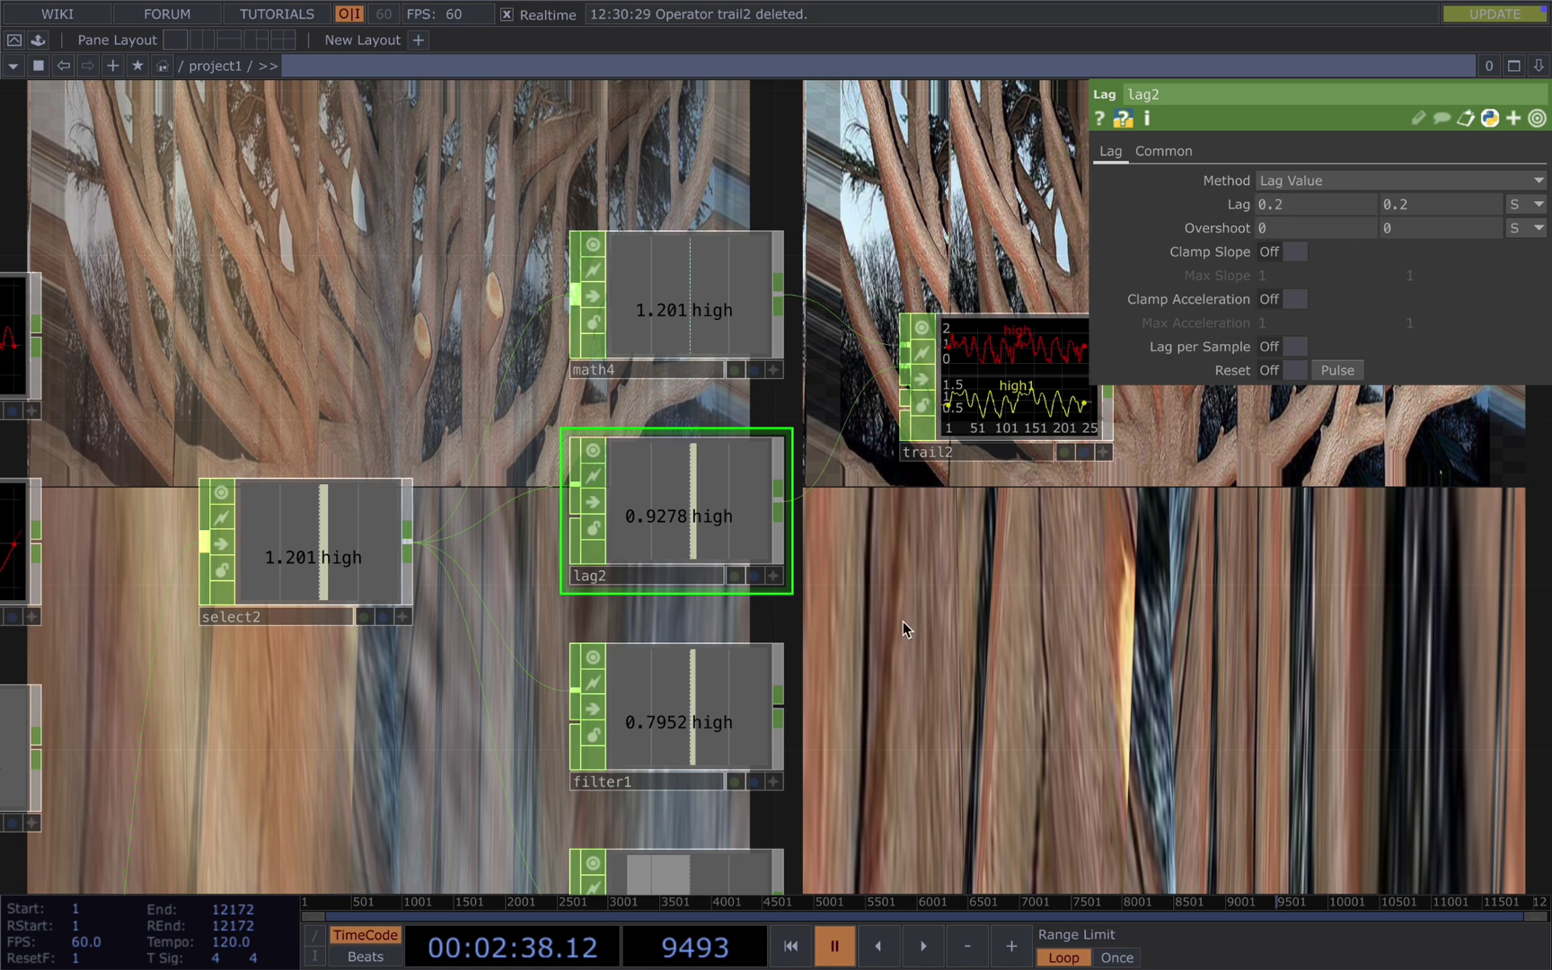
pyautogui.moveTo(915, 606); pyautogui.dragTo(871, 490)
pyautogui.moveTo(937, 305); pyautogui.dragTo(931, 527)
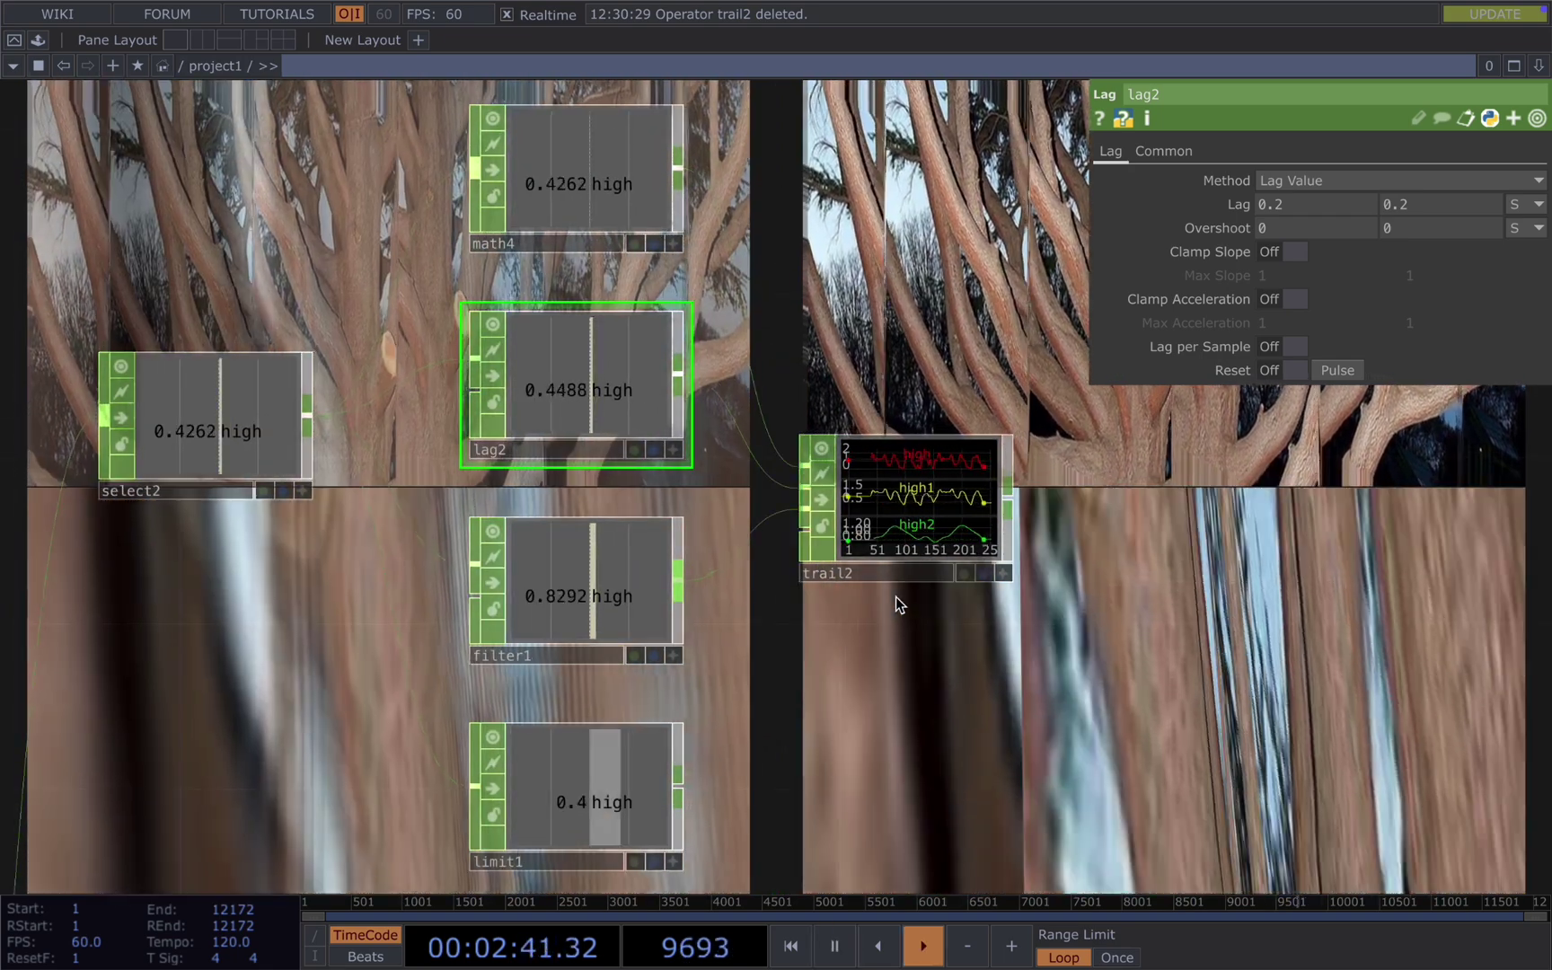
pyautogui.press('space')
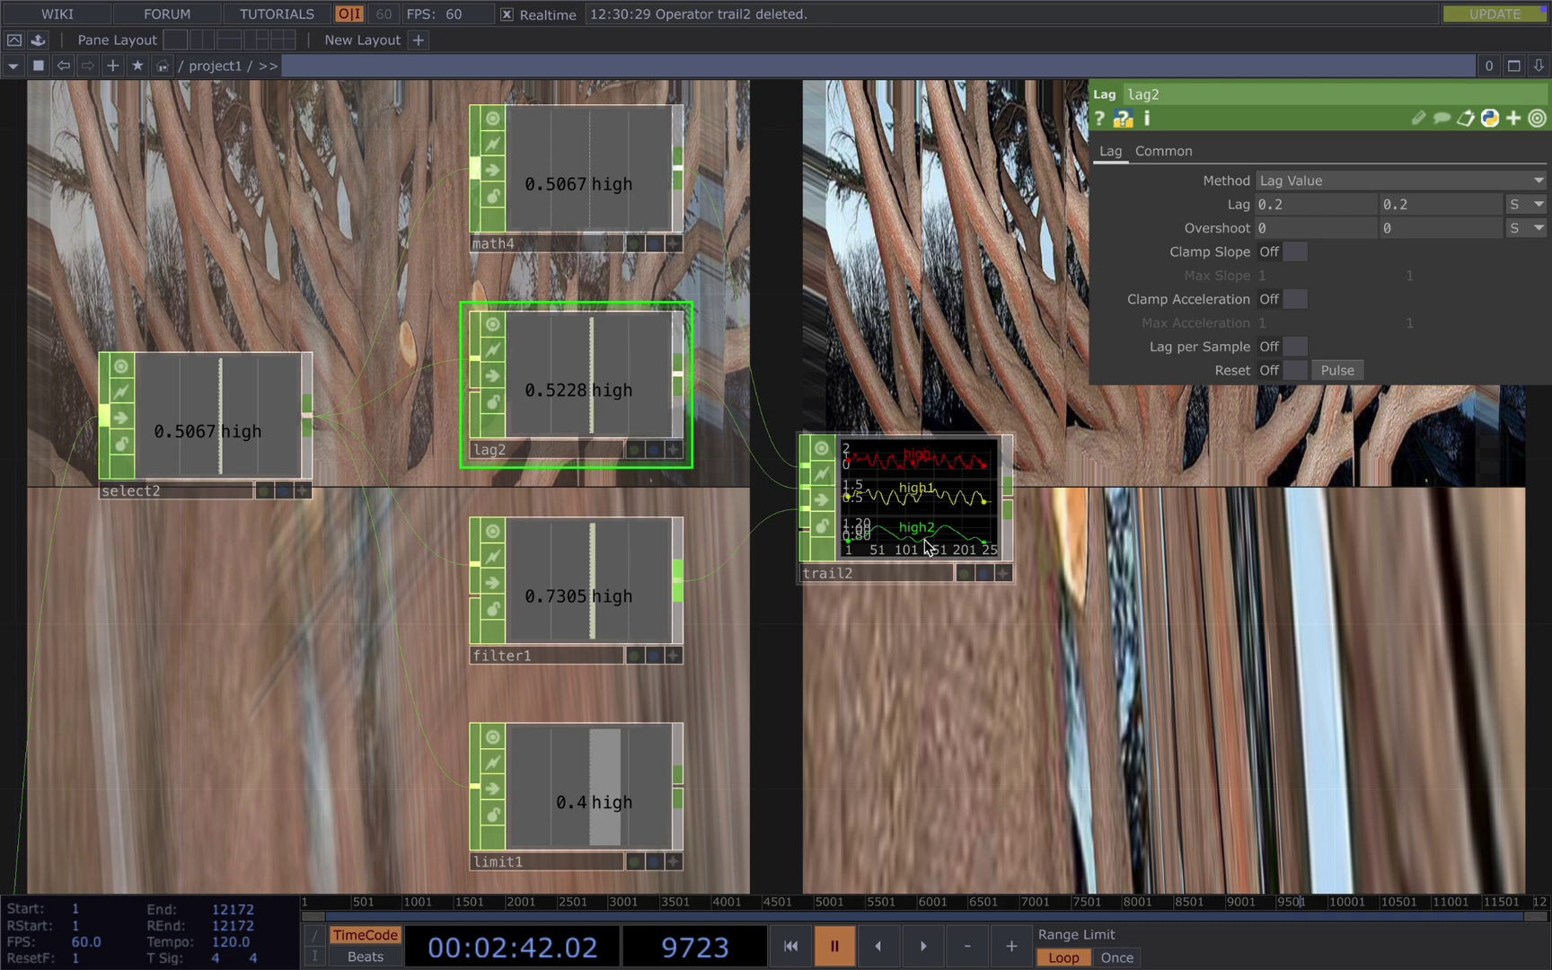
# - Wire limit1 into the trail2 CHOP and set limit1's limit Type to Clamp
pyautogui.moveTo(849, 666); pyautogui.dragTo(862, 638)
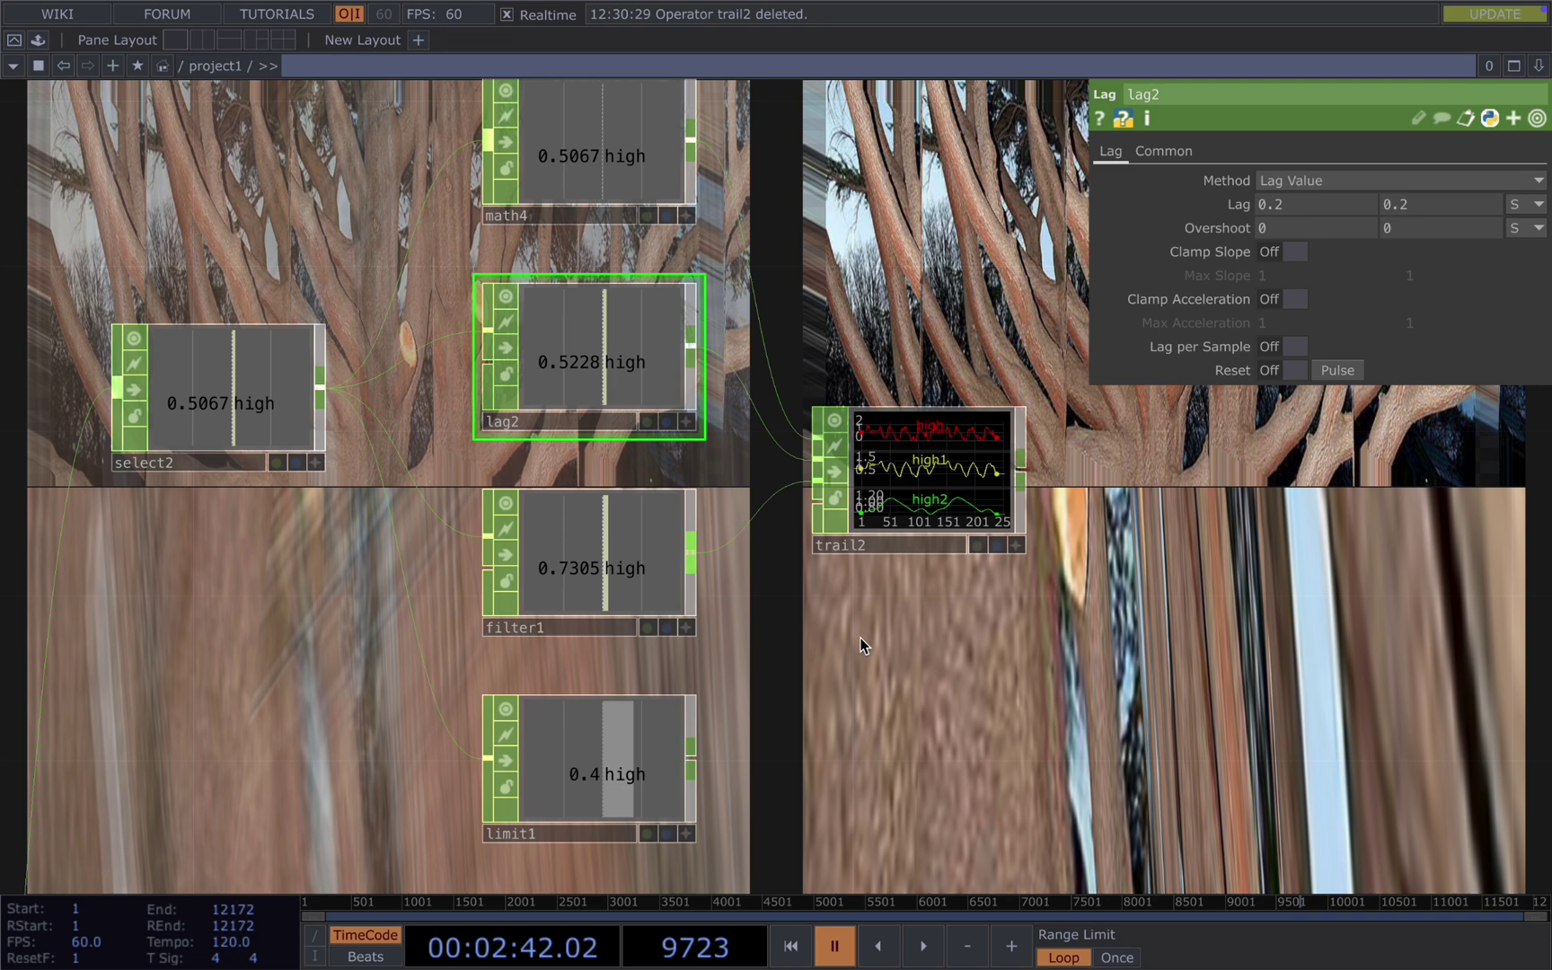
pyautogui.moveTo(692, 763); pyautogui.dragTo(817, 503)
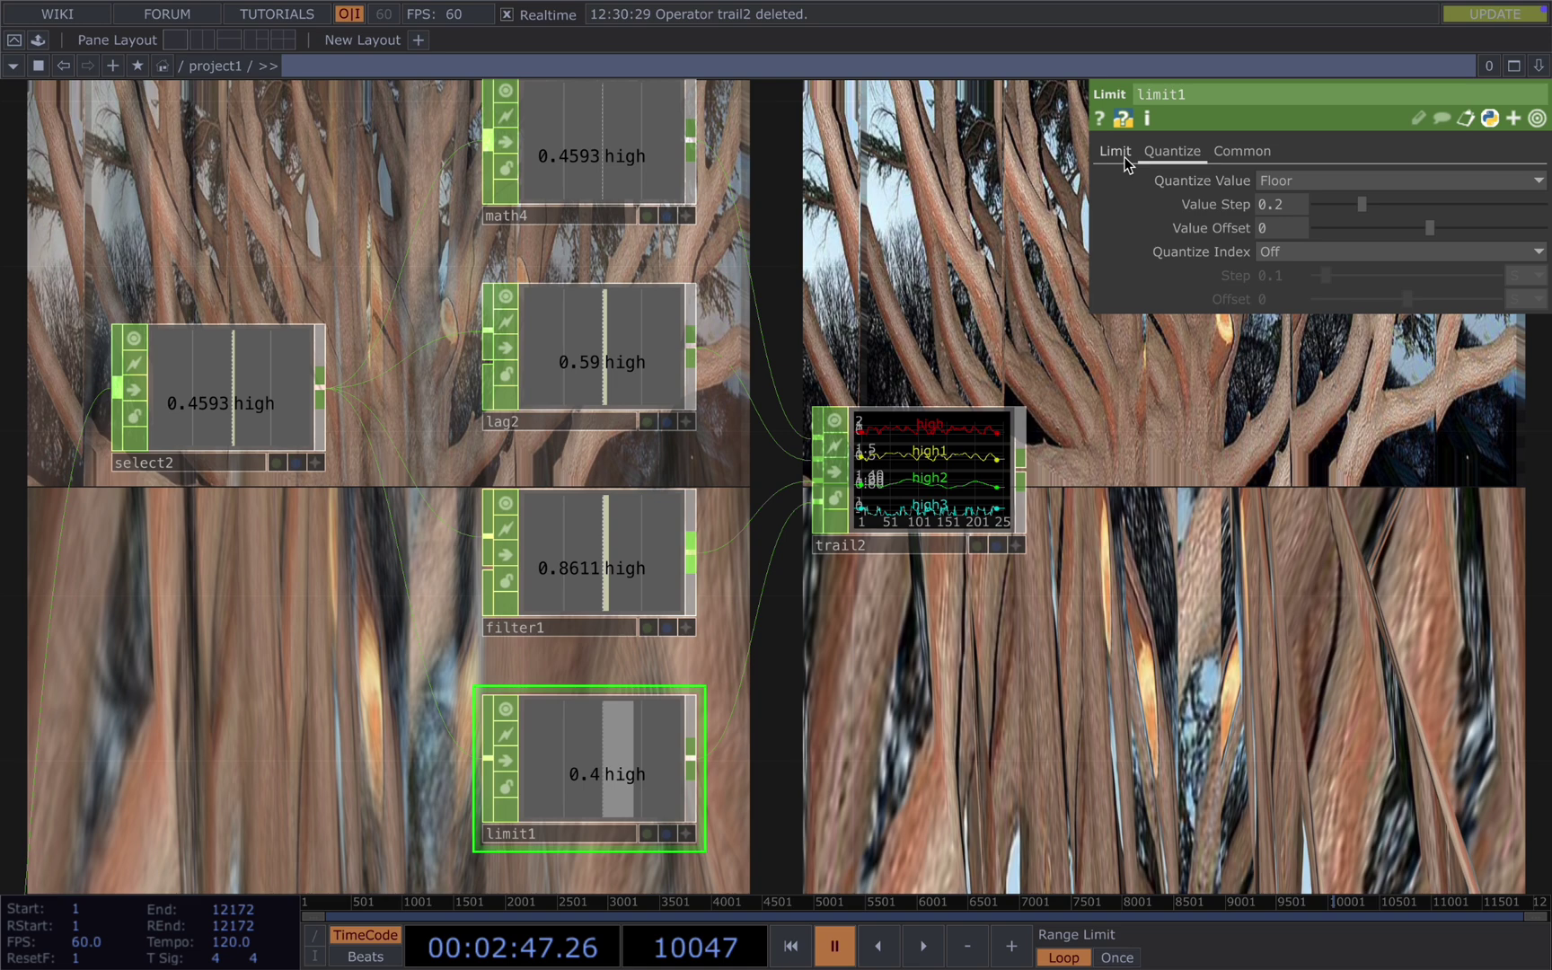
pyautogui.click(1121, 154)
pyautogui.click(1296, 183)
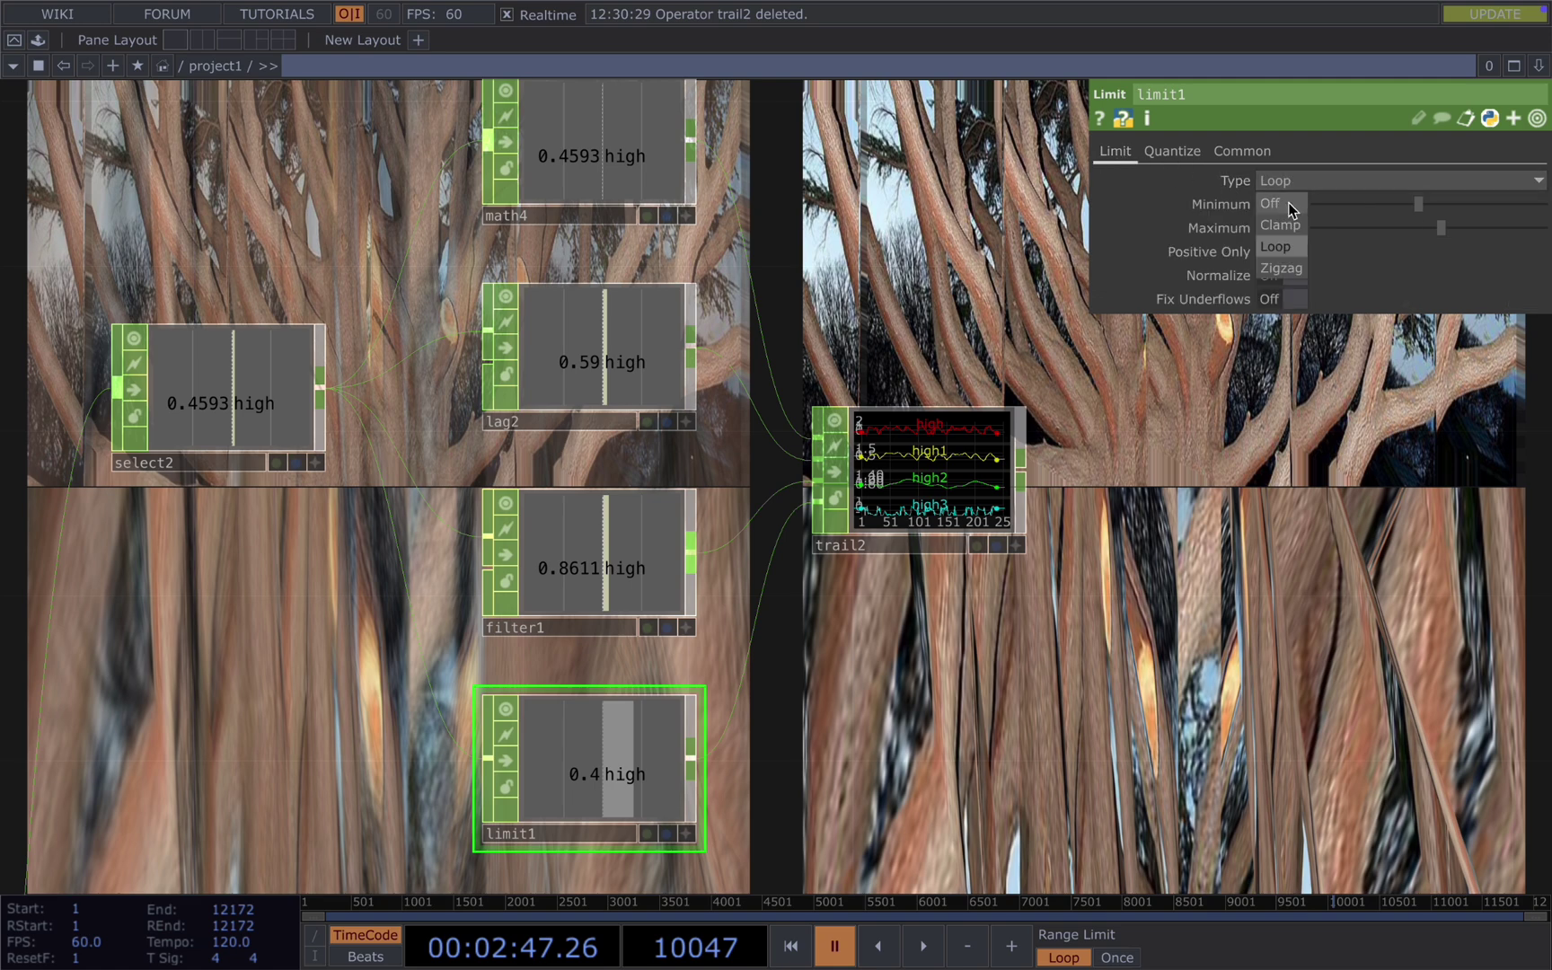
pyautogui.click(1292, 223)
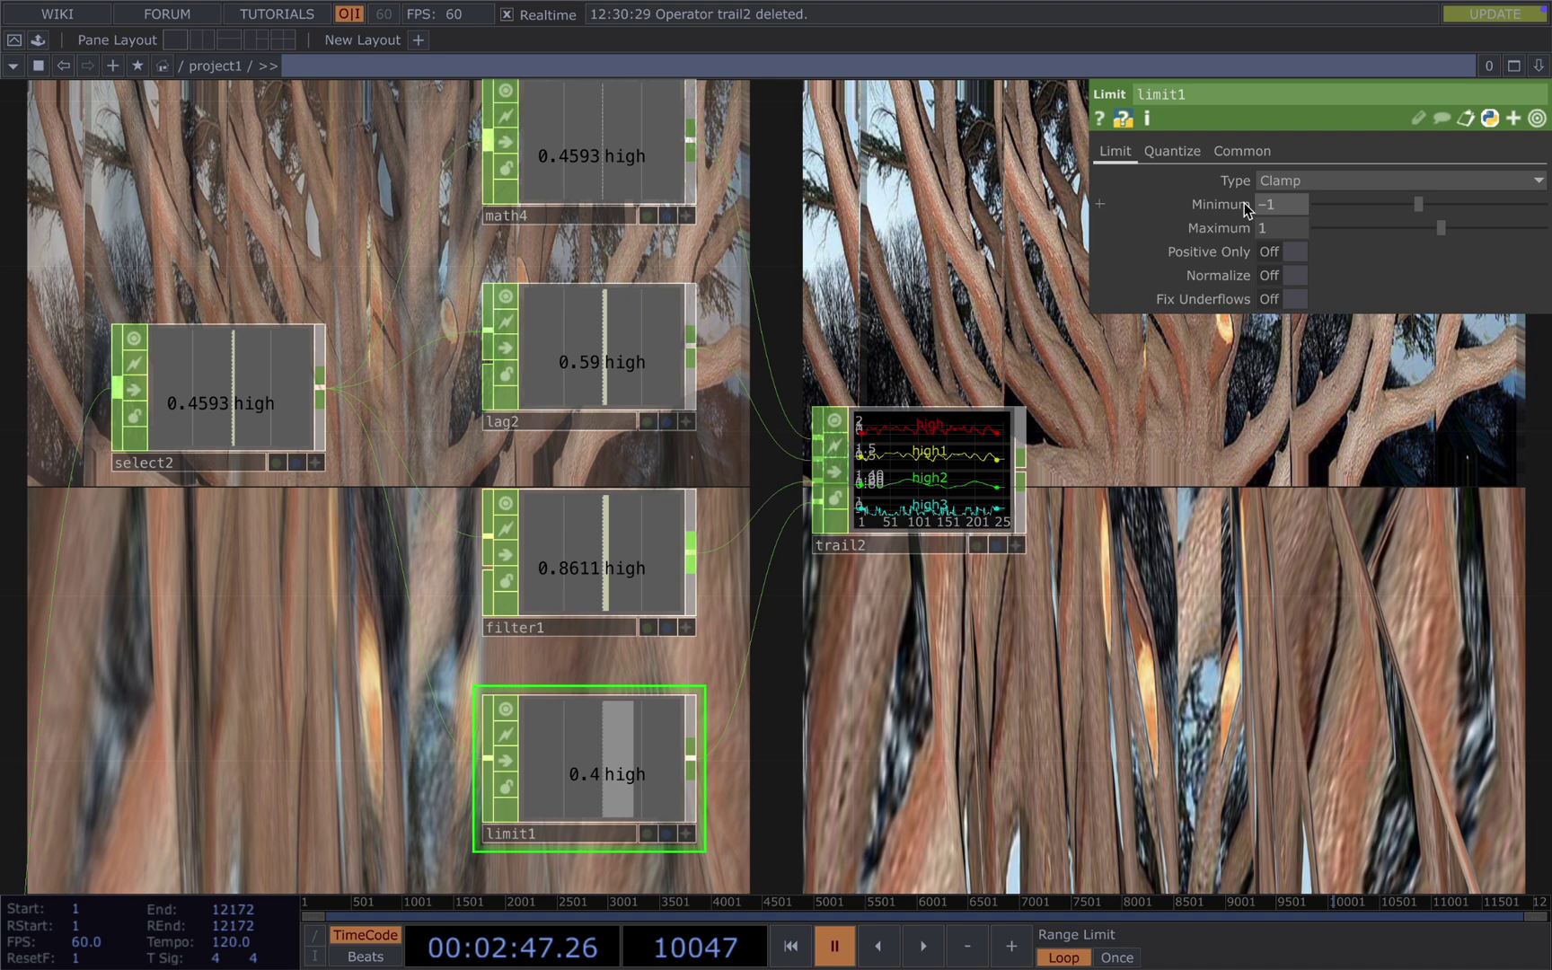
# - Show limit1's Quantize parameters and play the timeline to view its stepped curve enlarged in trail2
pyautogui.click(1185, 152)
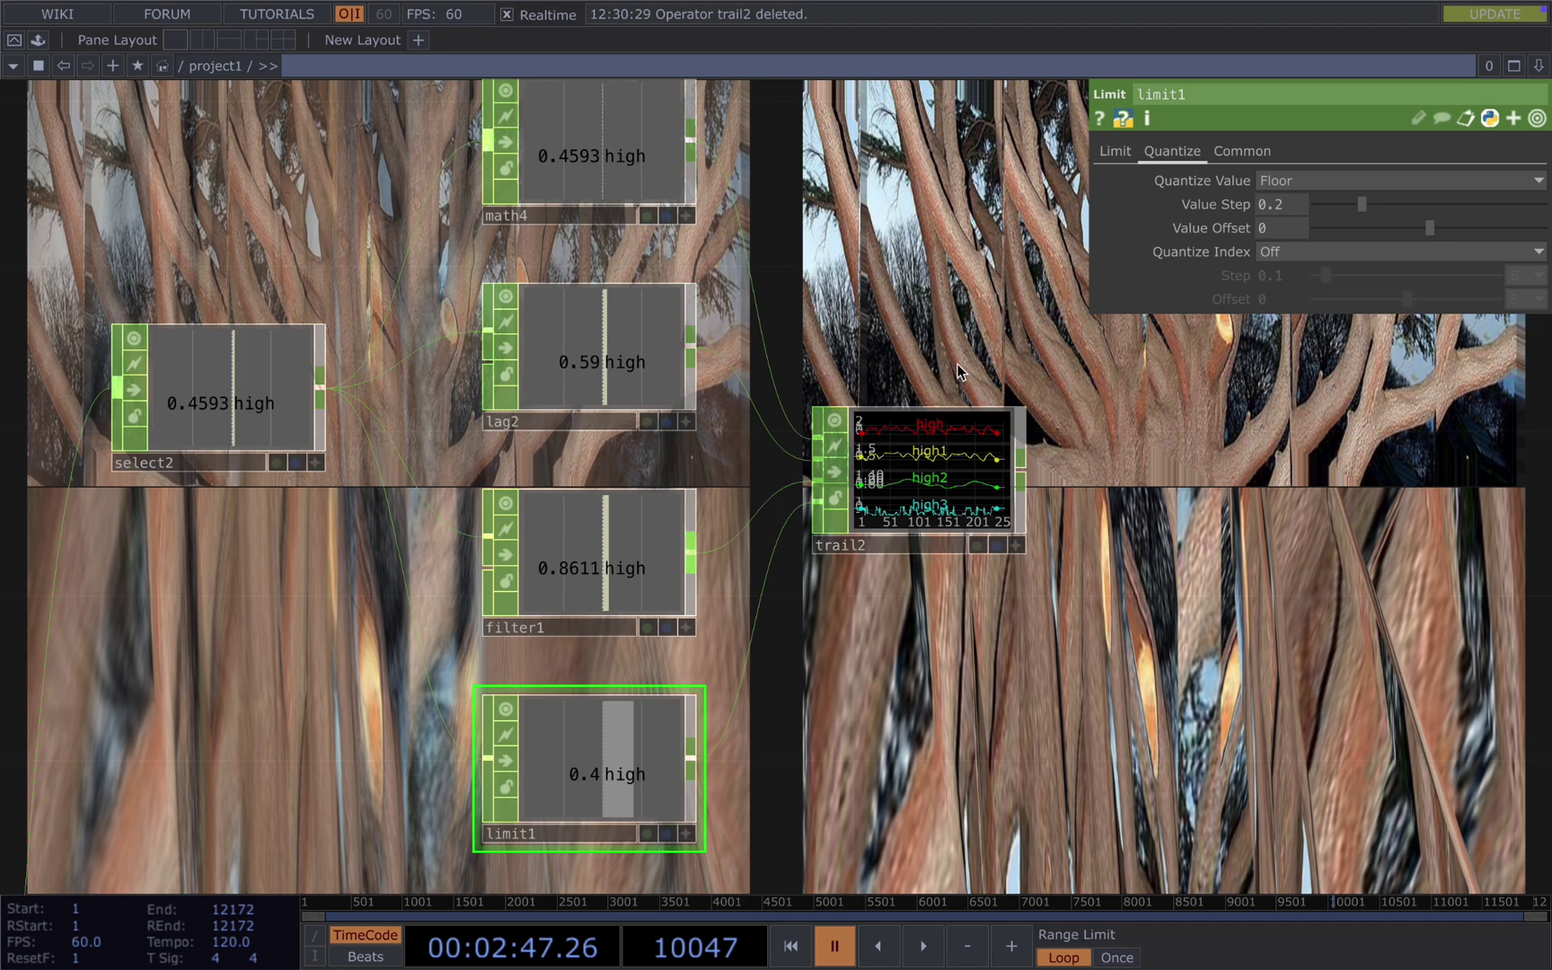
pyautogui.scroll(1, 971, 524)
pyautogui.scroll(4, 971, 524)
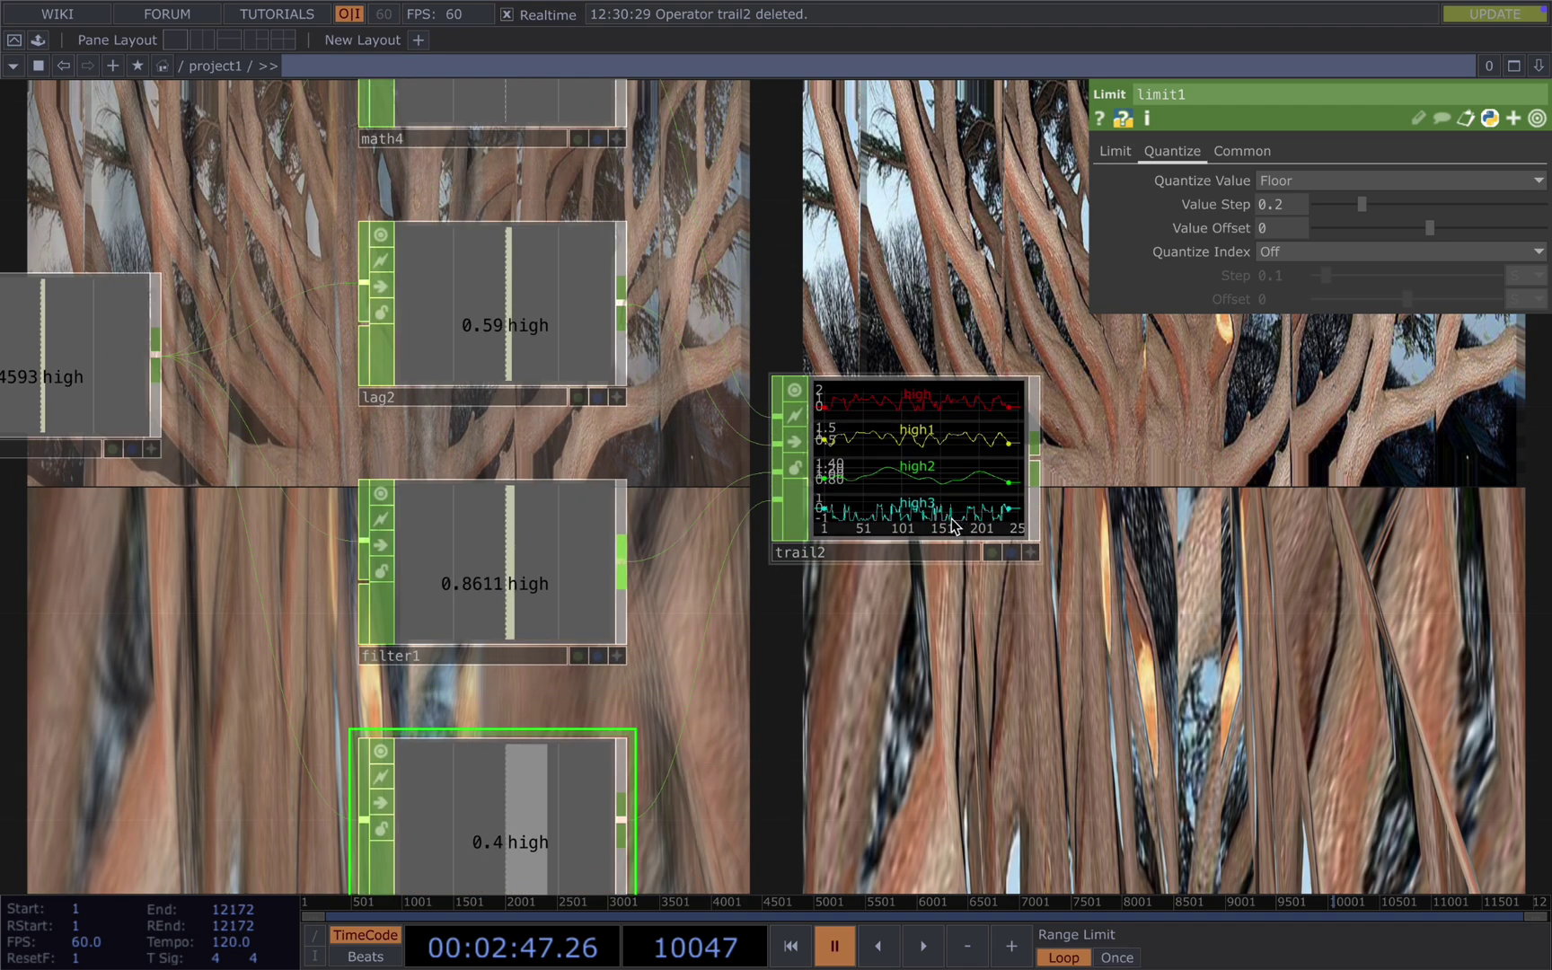
pyautogui.press('space')
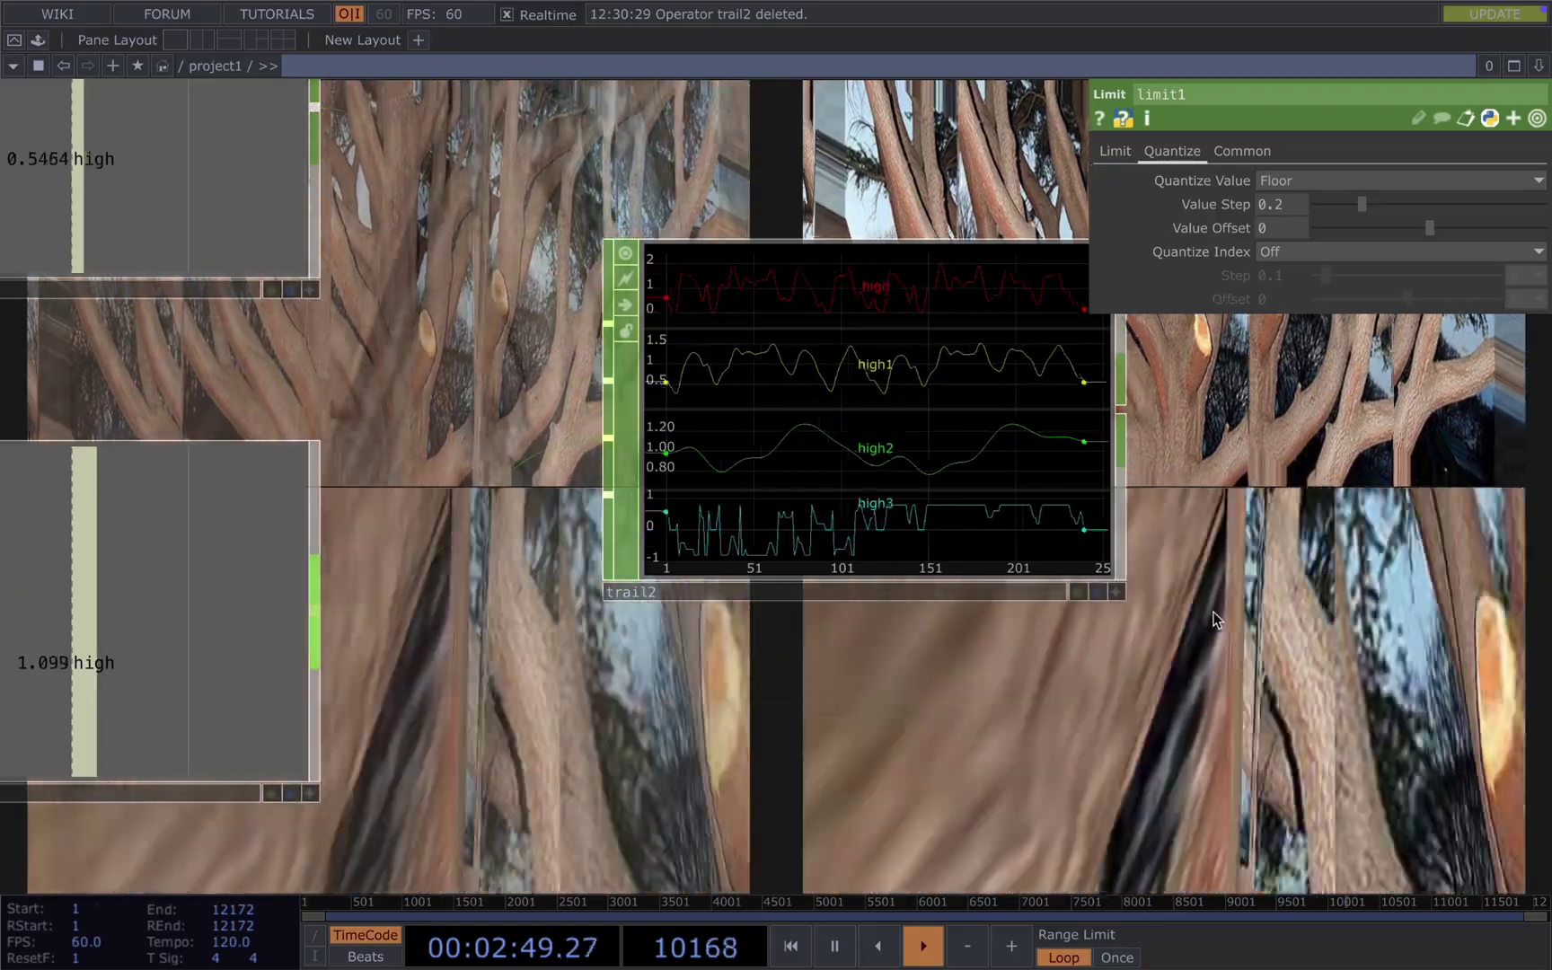
pyautogui.moveTo(1212, 617); pyautogui.dragTo(1244, 594)
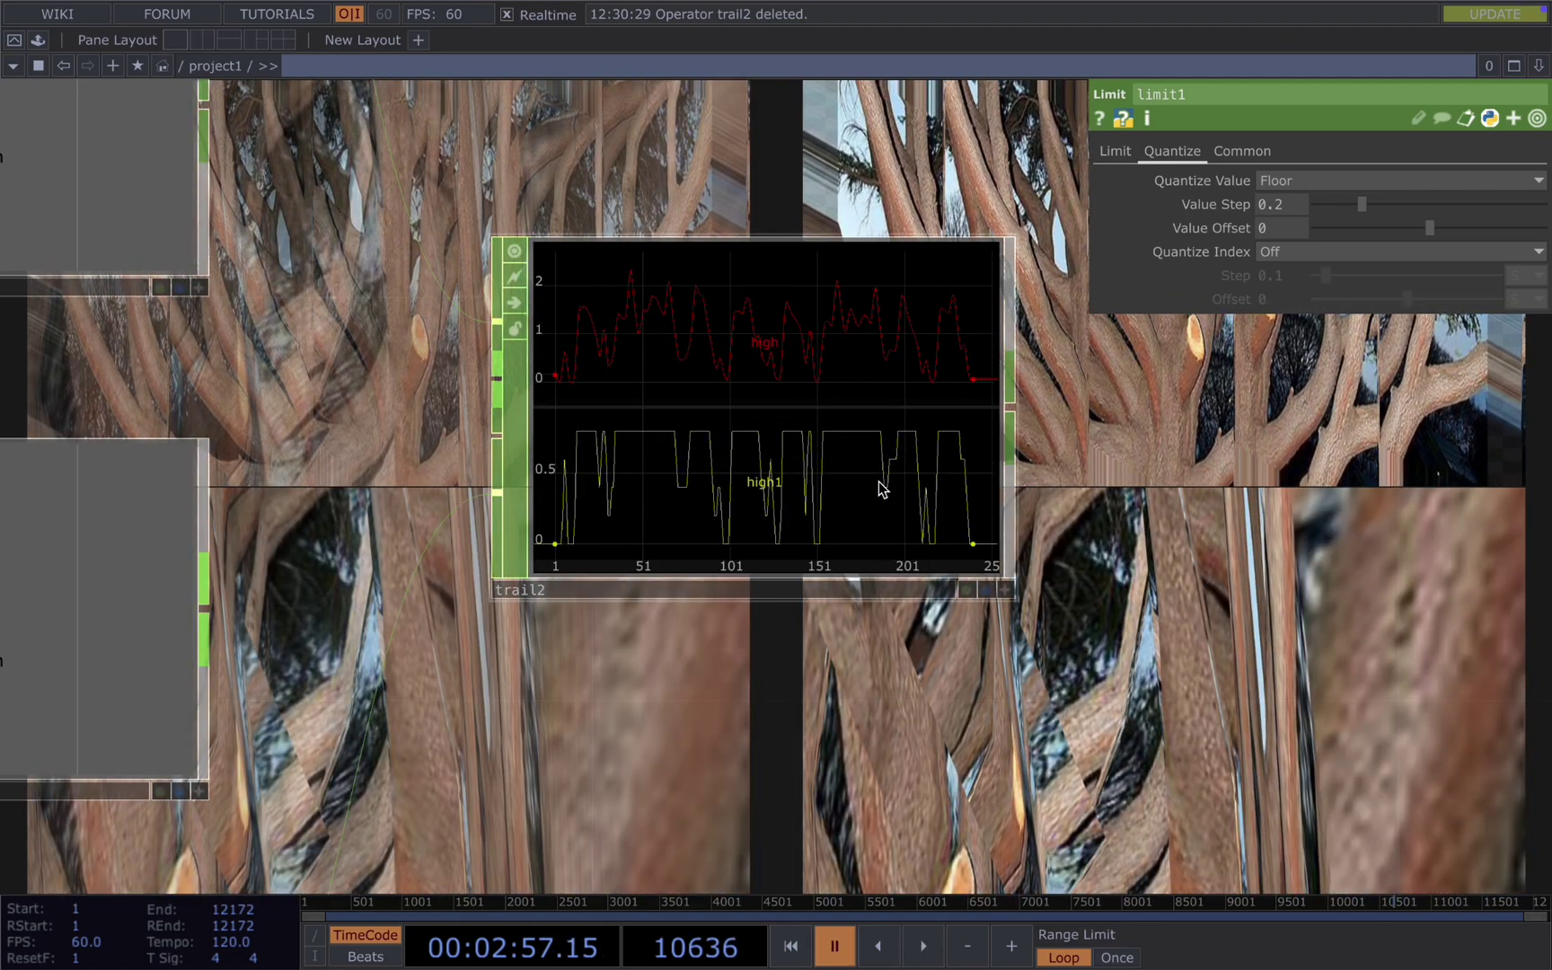
# - Connect filter1's output to trail2 again and play the timeline to compare the curves
pyautogui.scroll(-3, 925, 566)
pyautogui.moveTo(963, 610); pyautogui.dragTo(1105, 602)
pyautogui.scroll(-2, 966, 612)
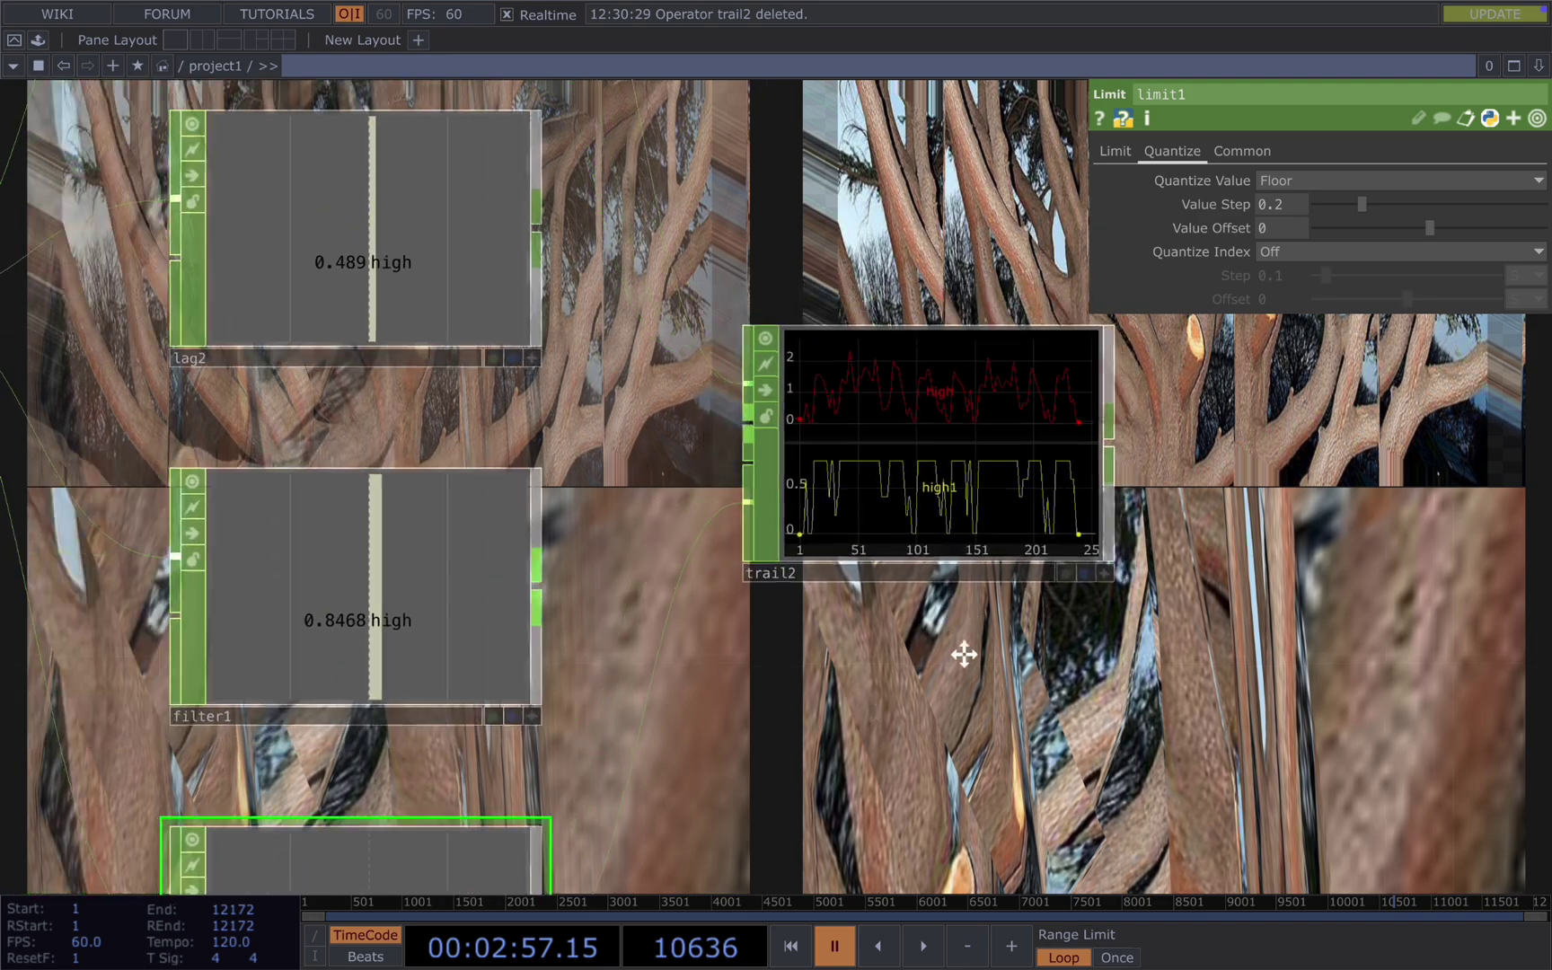
pyautogui.moveTo(981, 642); pyautogui.dragTo(1080, 587)
pyautogui.click(644, 505)
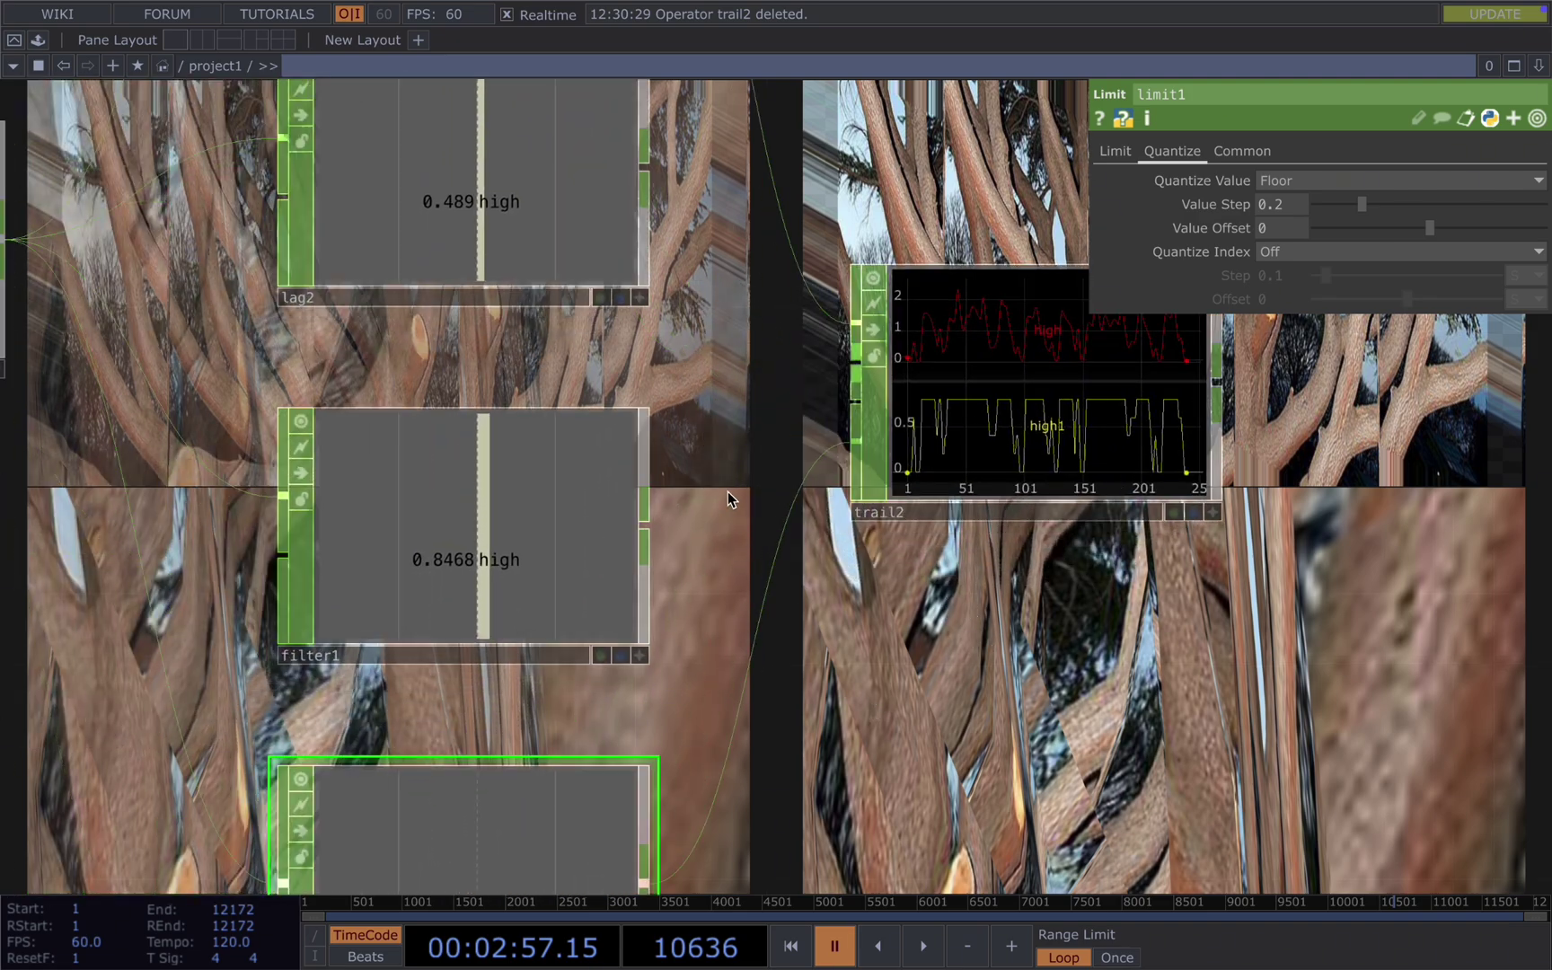
pyautogui.click(821, 389)
pyautogui.press('space')
pyautogui.moveTo(1039, 601); pyautogui.dragTo(920, 630)
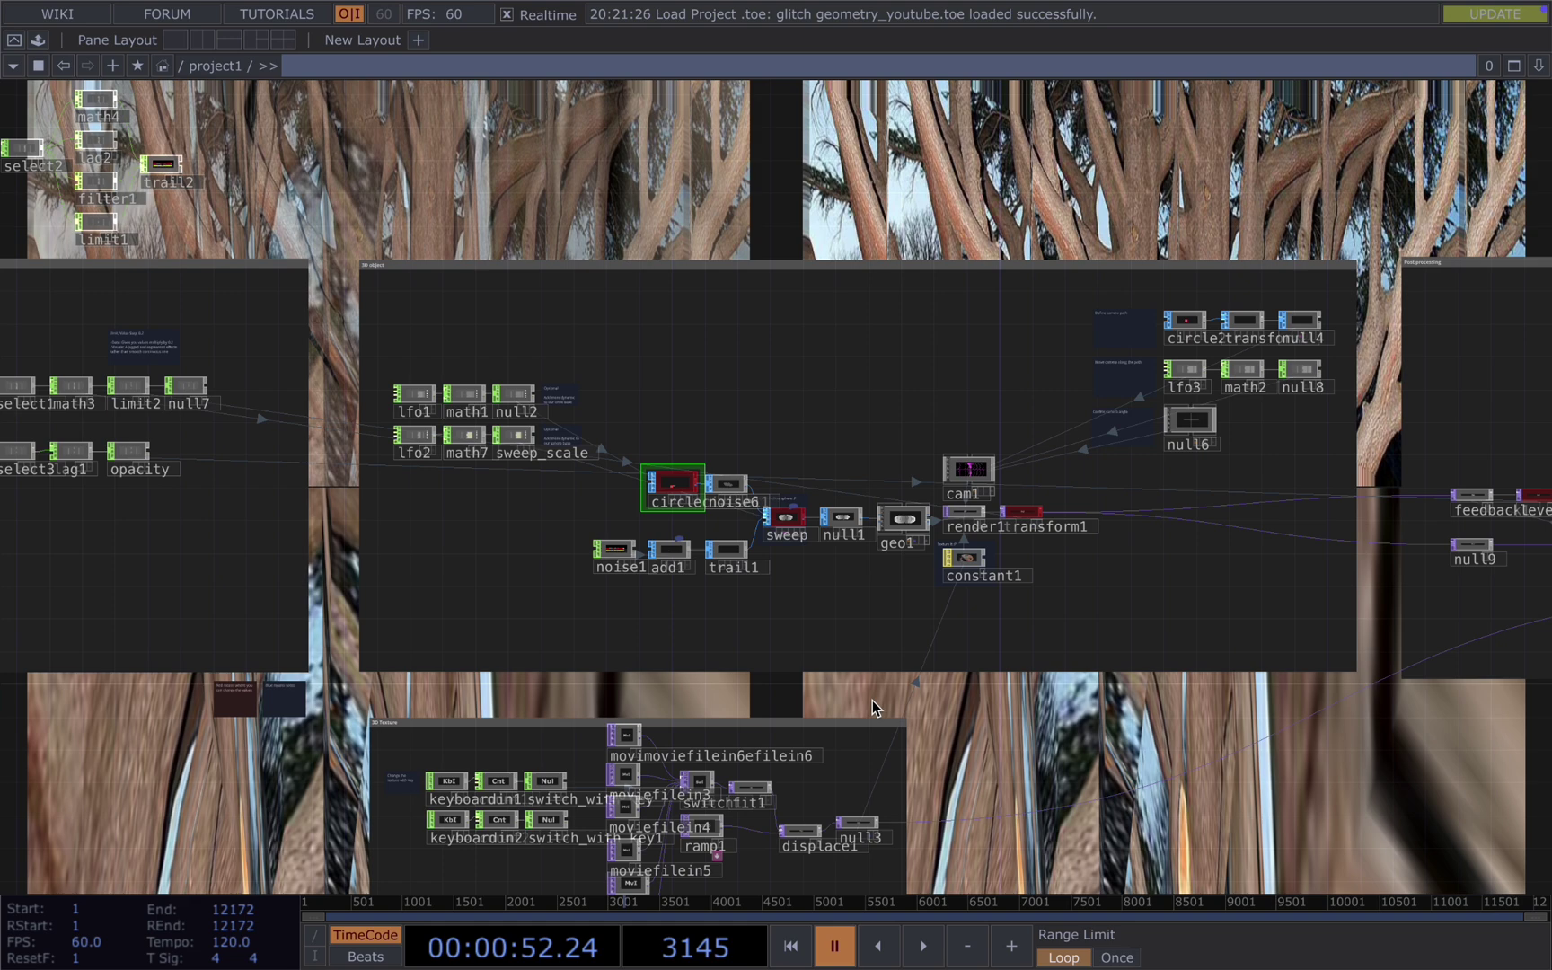
# - View the project network as a whole, play the timeline for a few seconds, and pause it
pyautogui.moveTo(1122, 756); pyautogui.dragTo(1005, 752)
pyautogui.scroll(-5, 1004, 752)
pyautogui.moveTo(1348, 822); pyautogui.dragTo(1007, 758)
pyautogui.press('space')
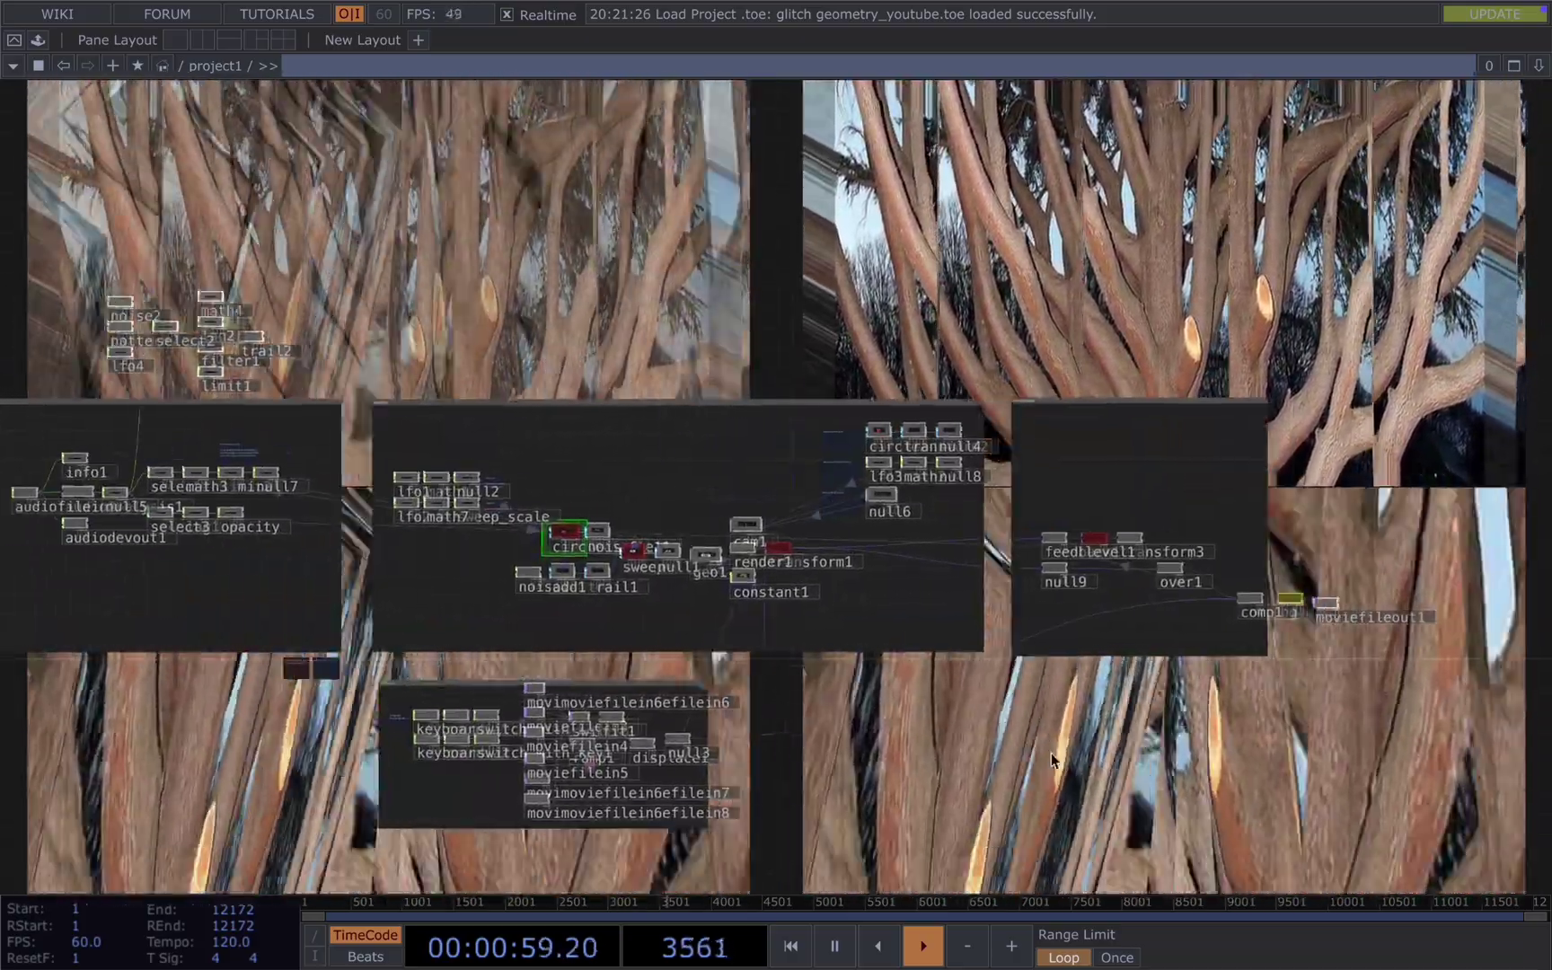
pyautogui.press('space')
# - Examine the 3D object section, following the circle and noise chains into the glitch hollow sphere sweep
pyautogui.scroll(6, 728, 641)
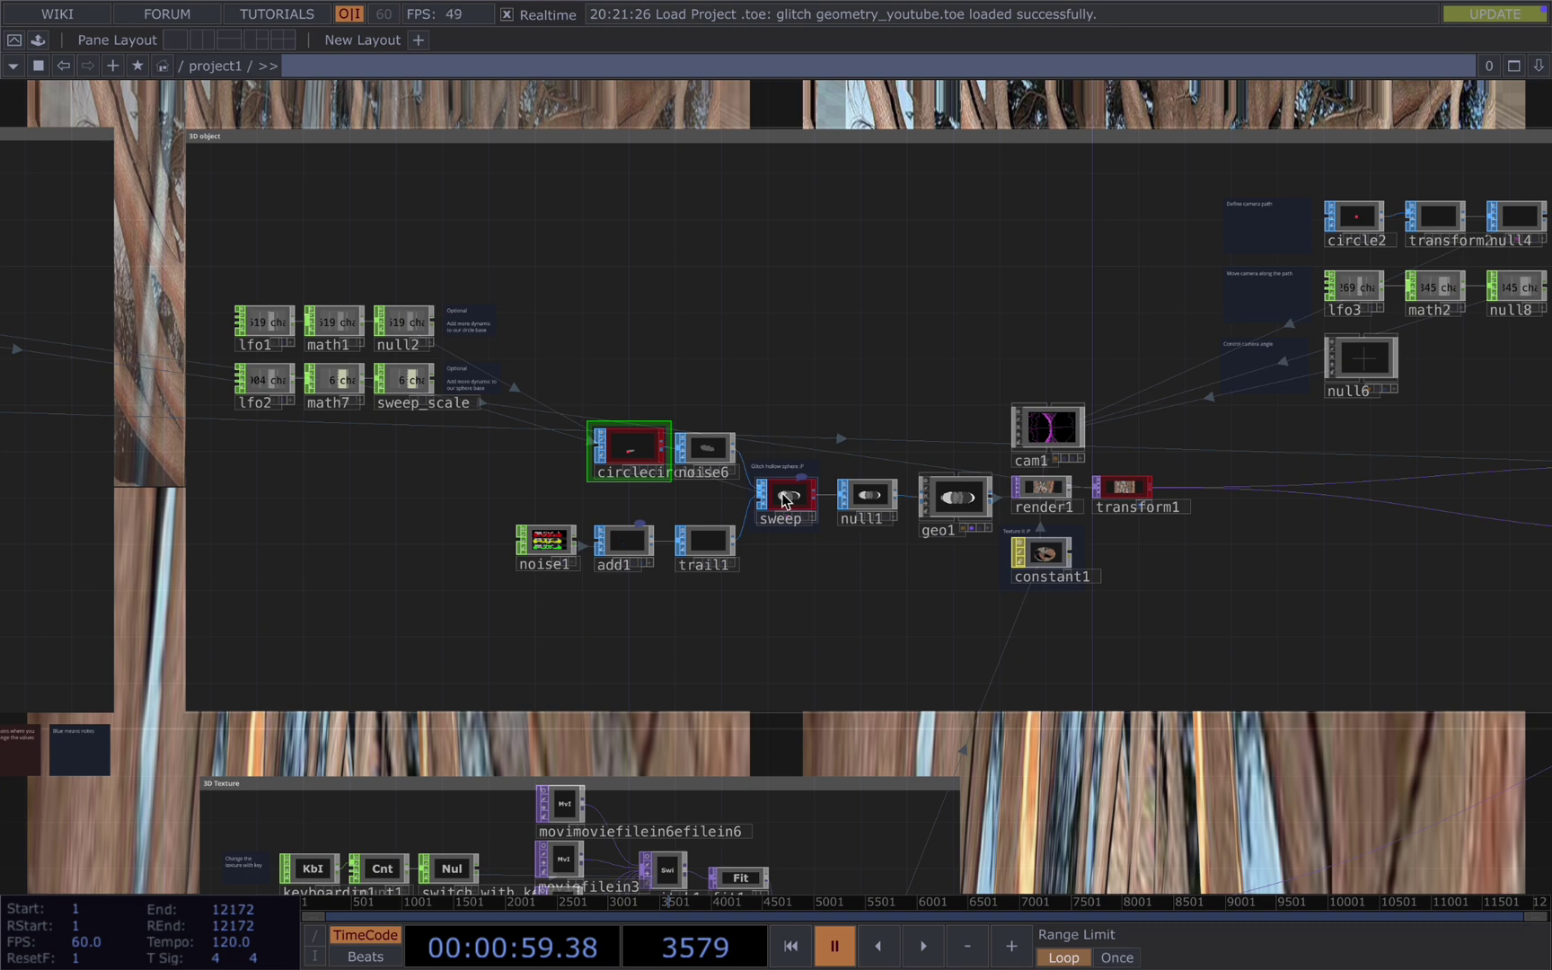
pyautogui.scroll(3, 814, 610)
pyautogui.moveTo(856, 617); pyautogui.dragTo(890, 610)
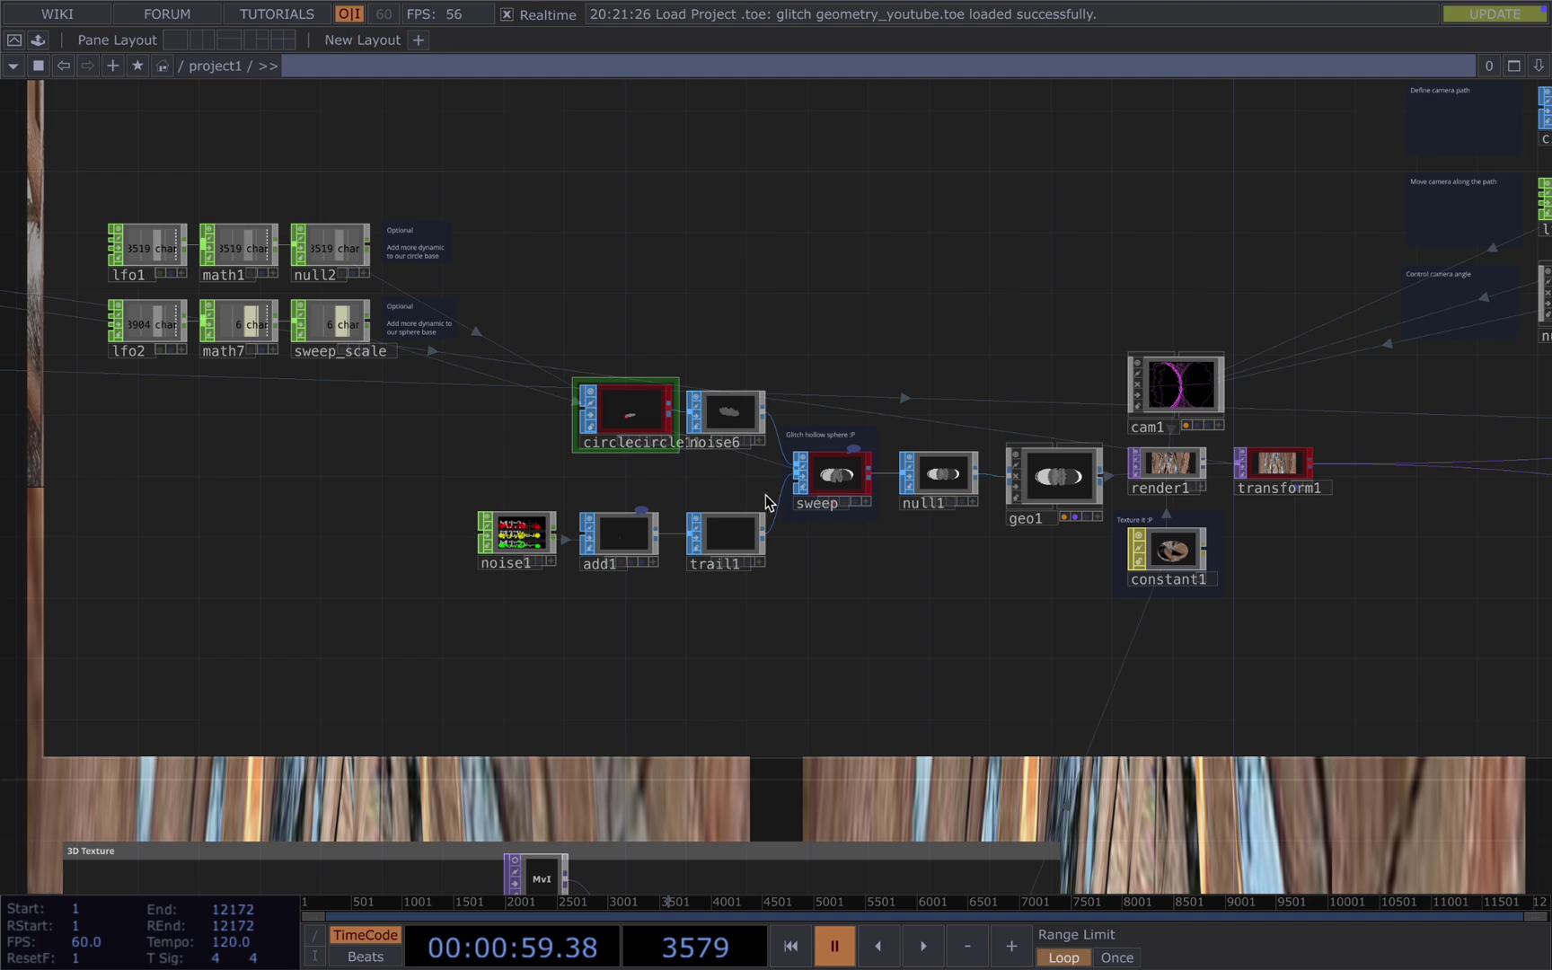
pyautogui.scroll(1, 729, 422)
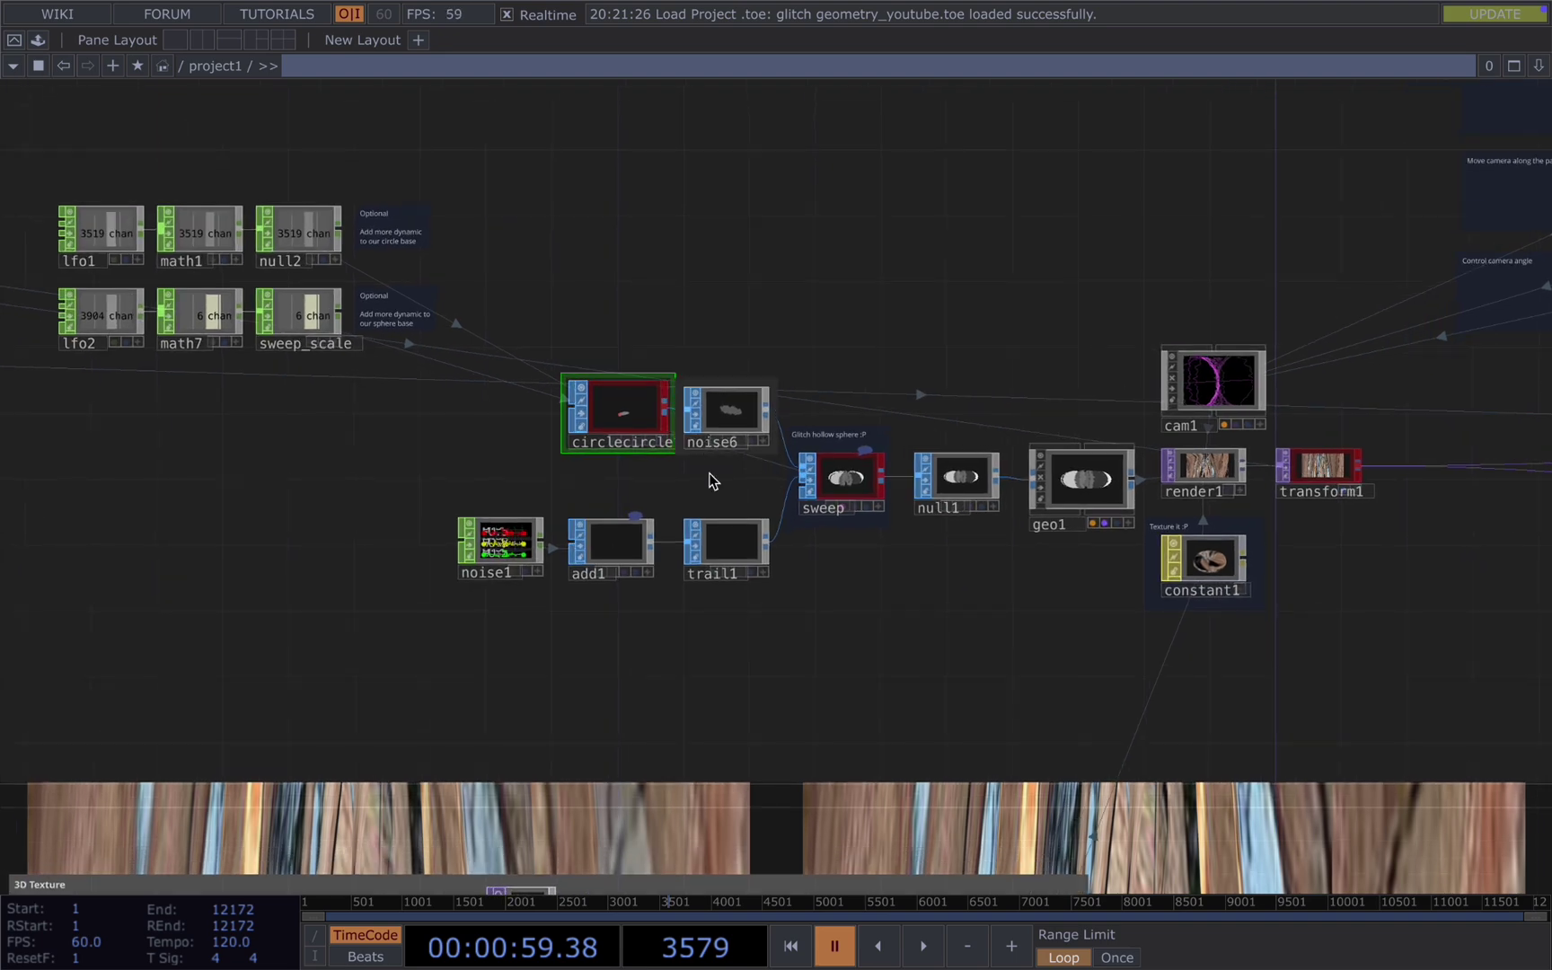
pyautogui.scroll(3, 663, 462)
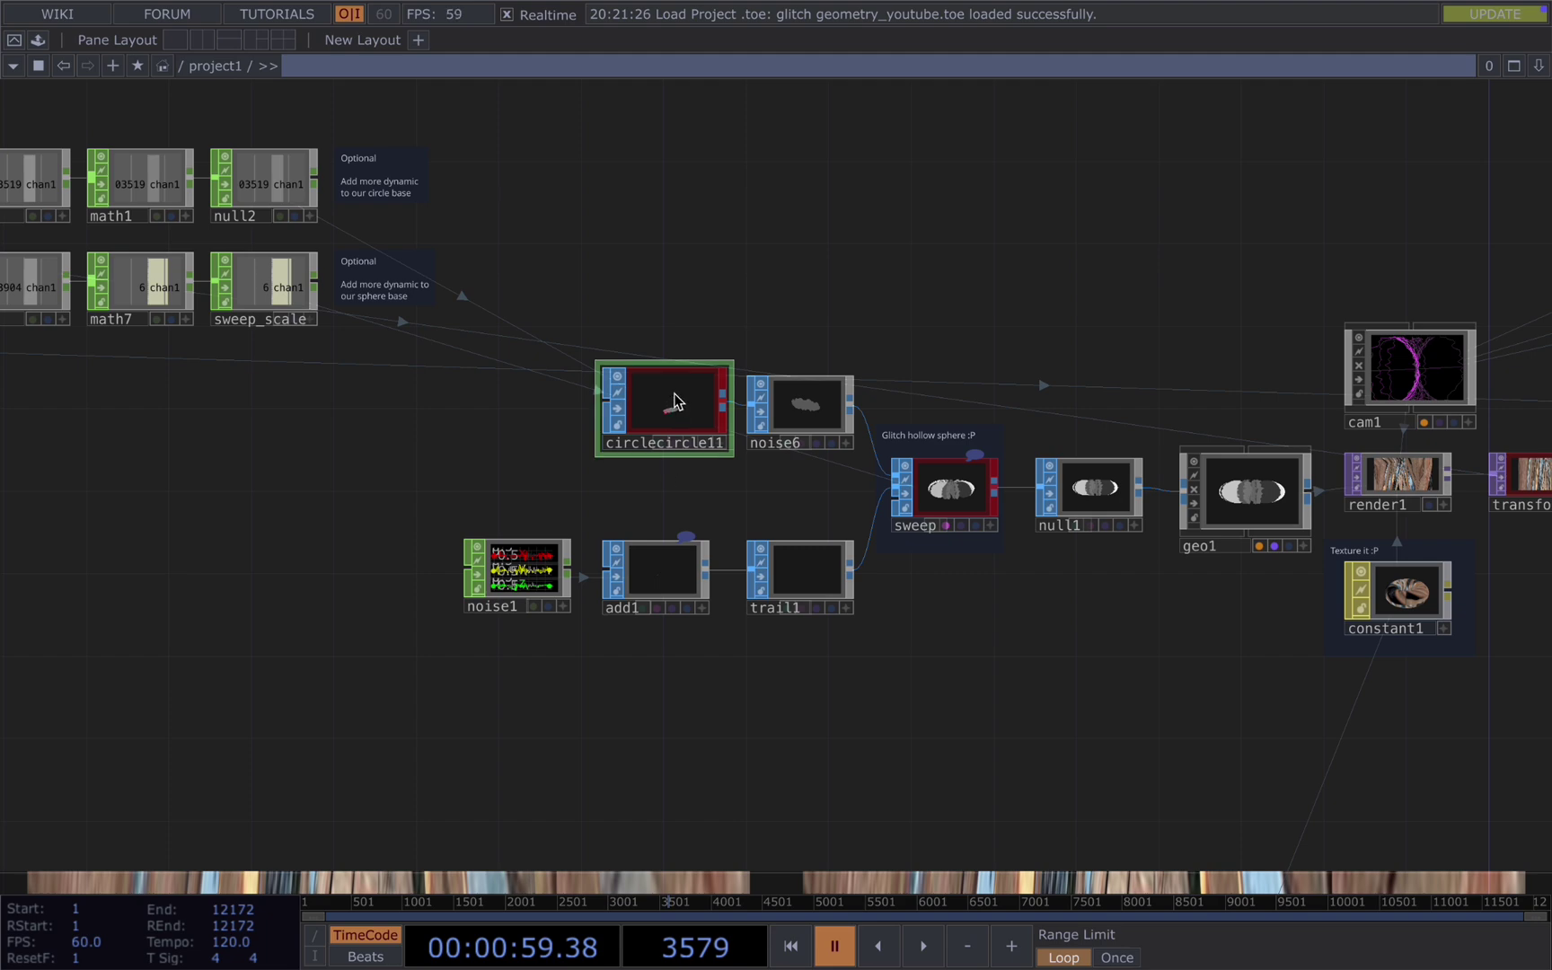
pyautogui.scroll(1, 879, 497)
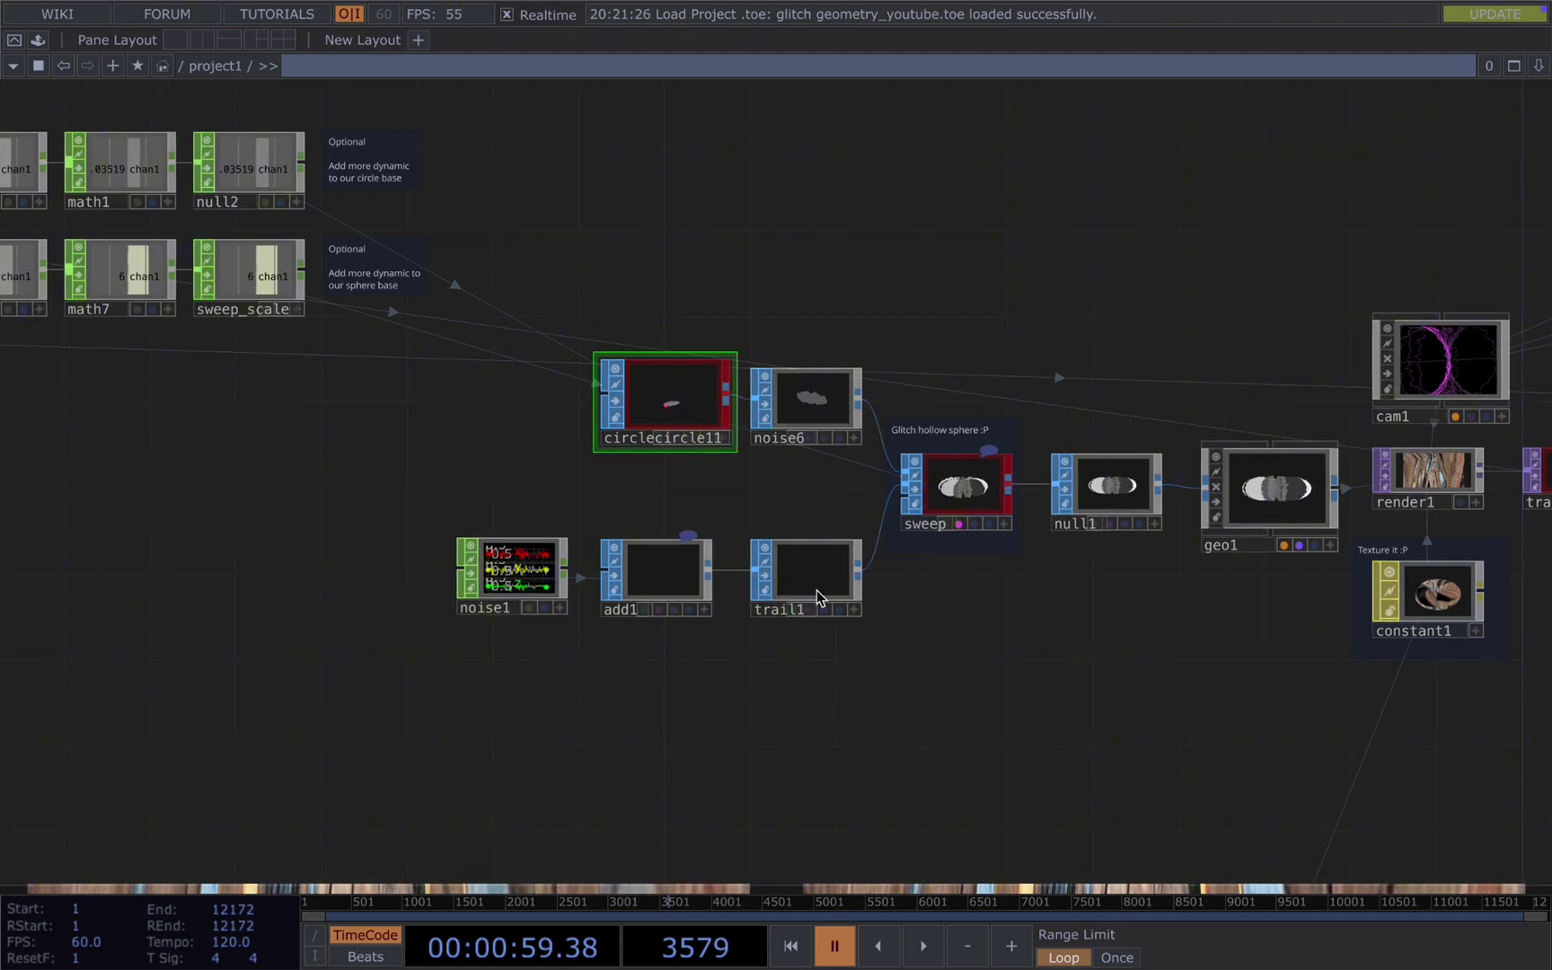
pyautogui.scroll(3, 1015, 530)
pyautogui.scroll(3, 939, 485)
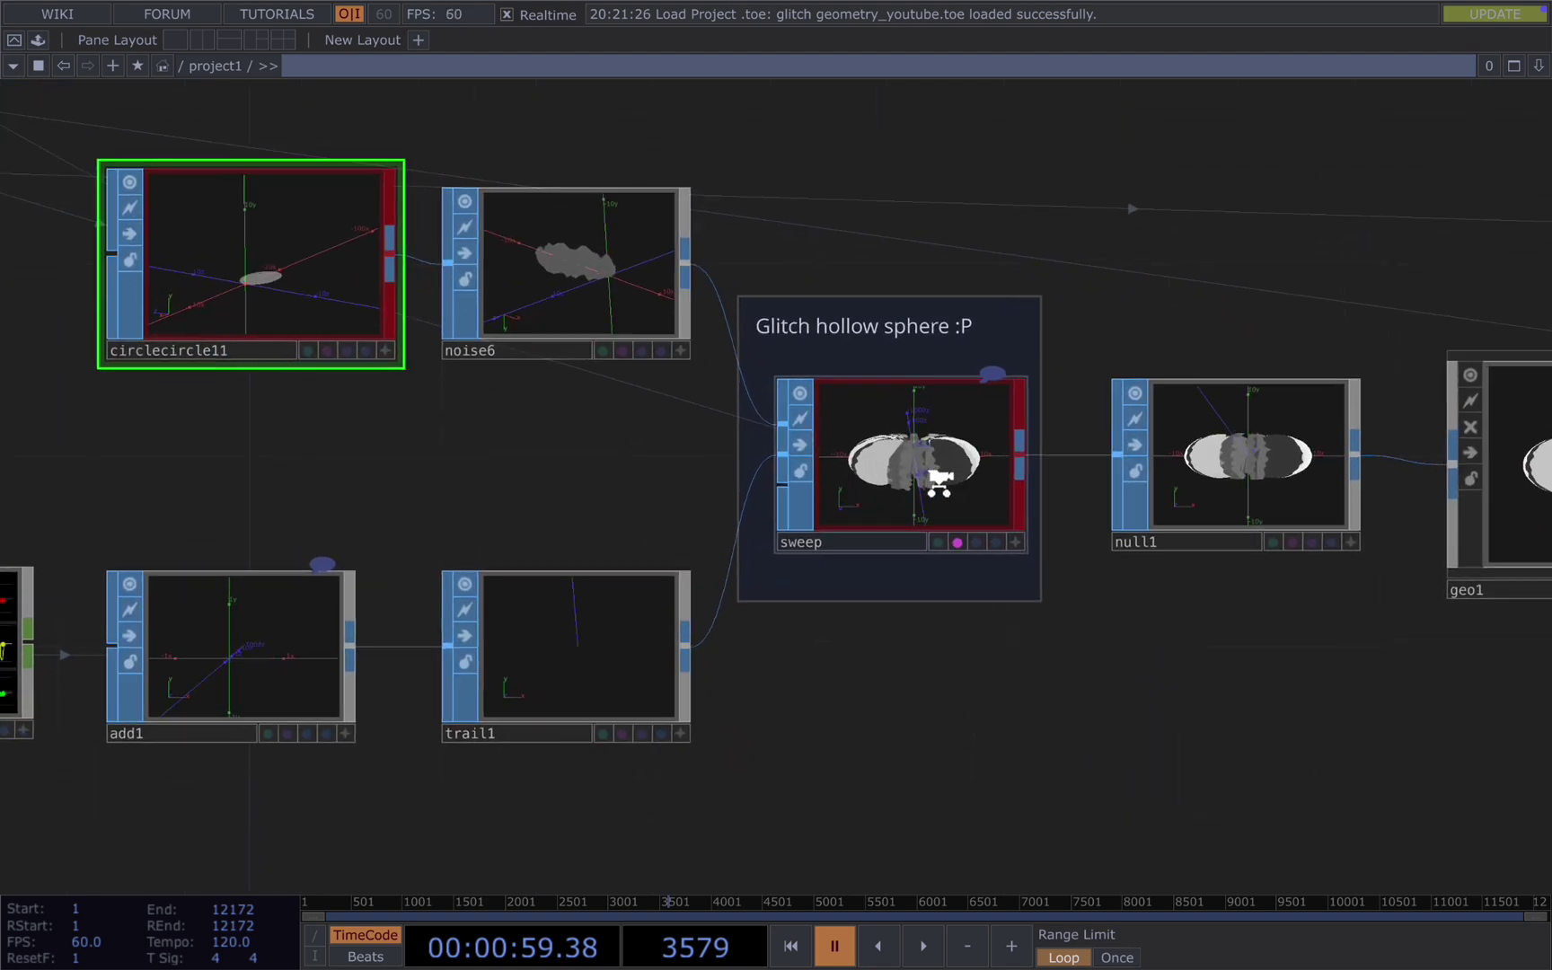
pyautogui.scroll(-2, 1026, 689)
pyautogui.moveTo(1026, 689); pyautogui.dragTo(1475, 644)
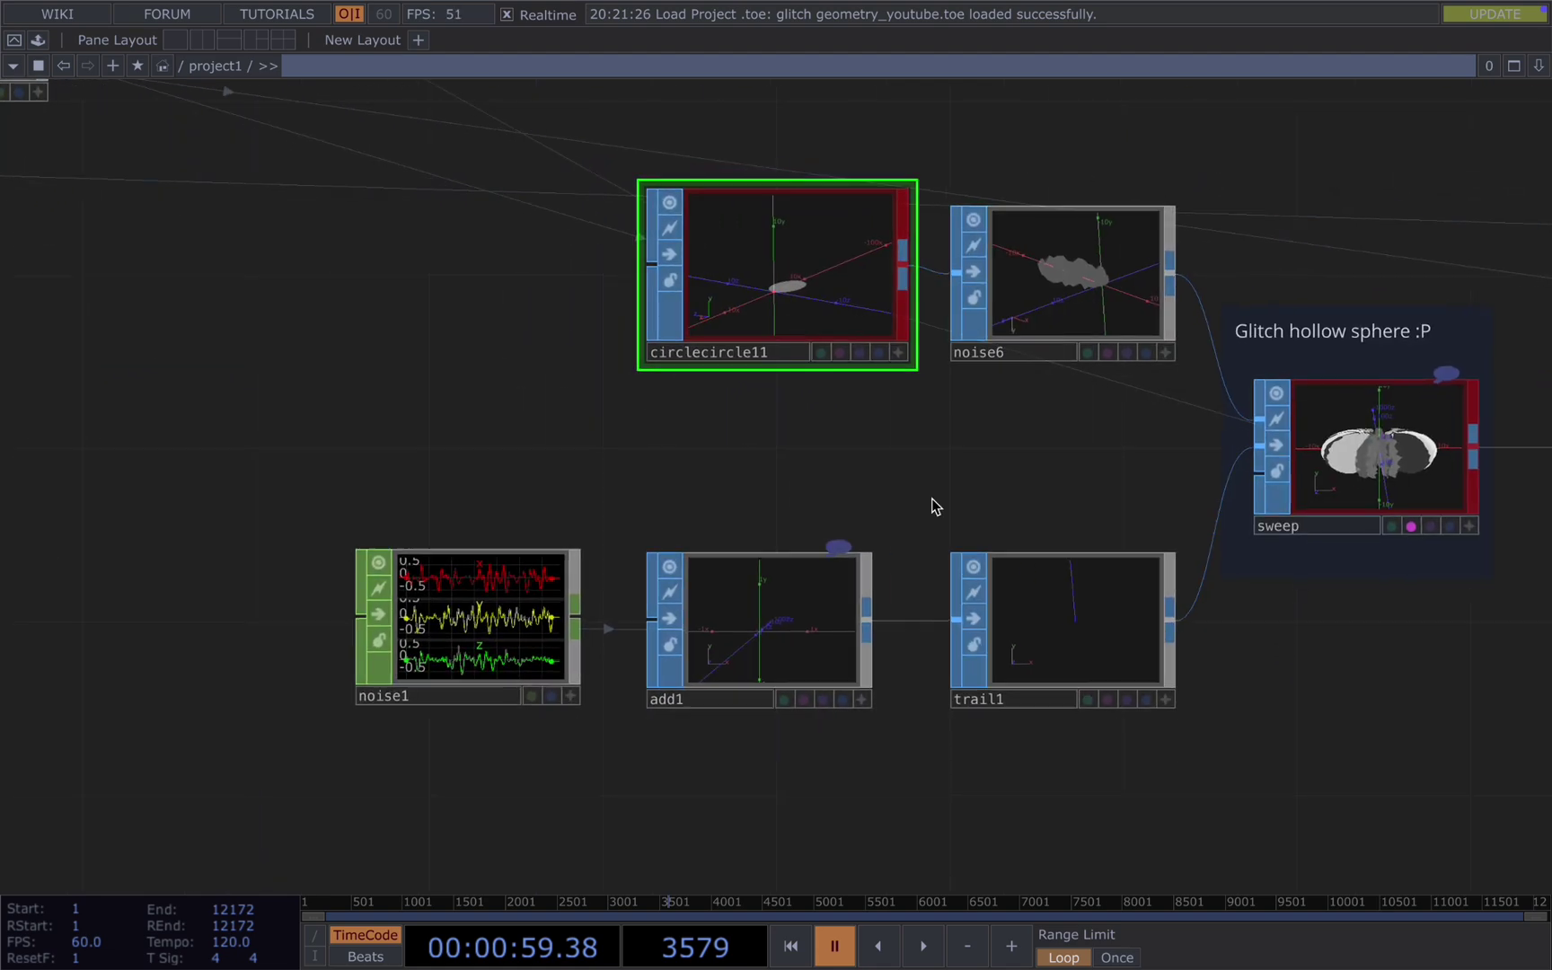
pyautogui.moveTo(739, 536); pyautogui.dragTo(828, 521)
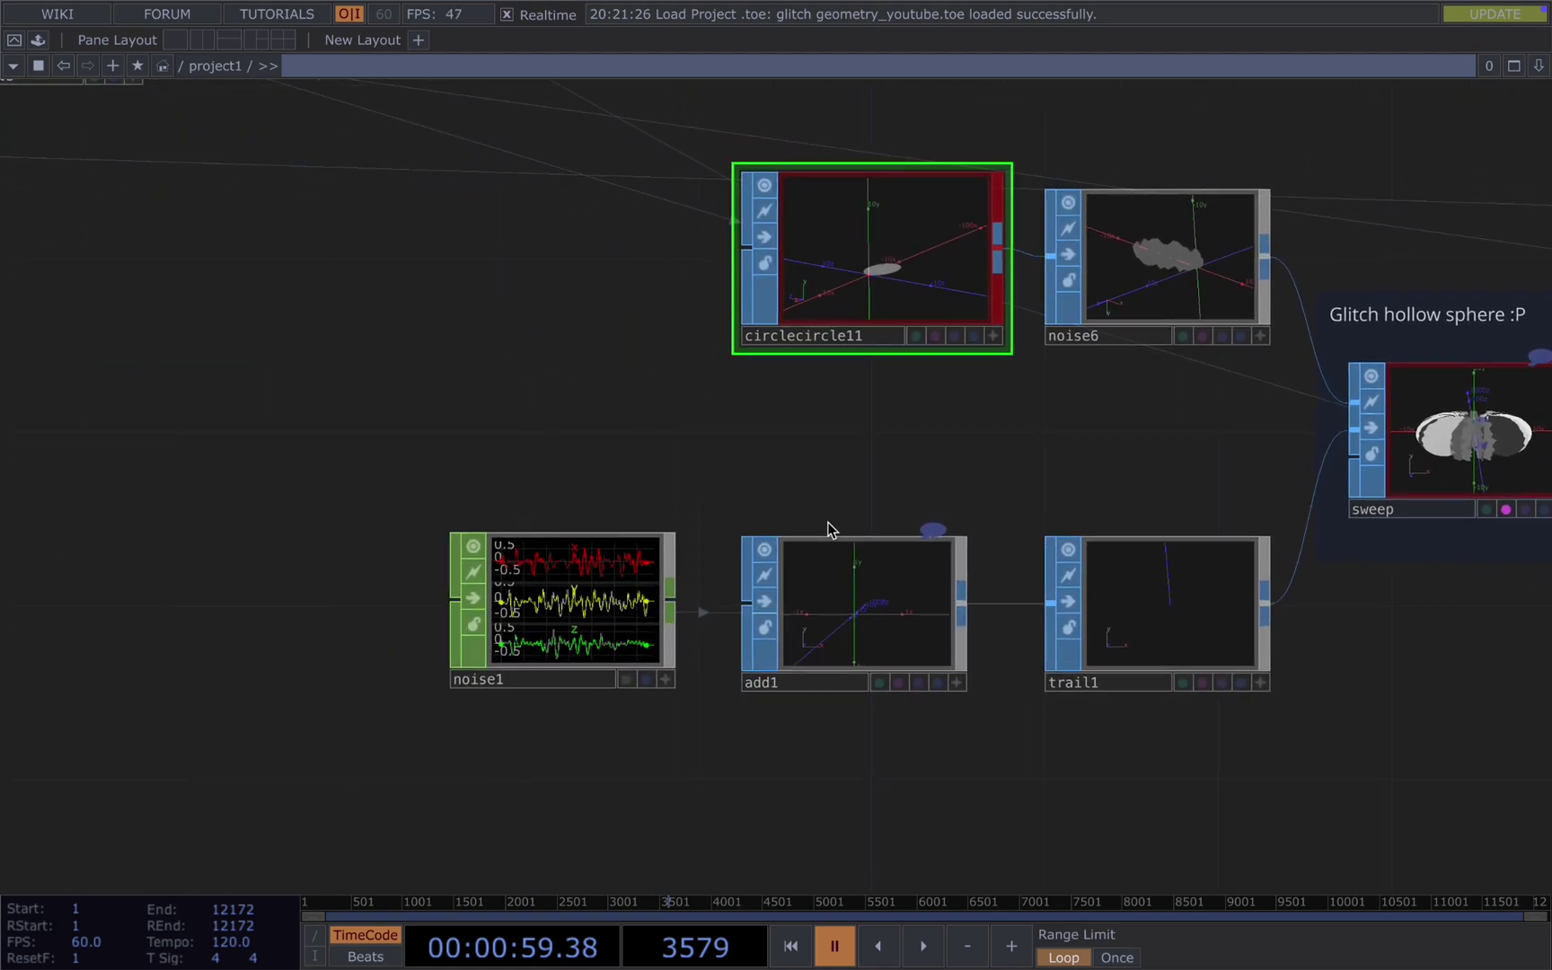
# - Show the Channel parameters of noise1 and the Points parameters of add1
pyautogui.click(622, 618)
pyautogui.press('p')
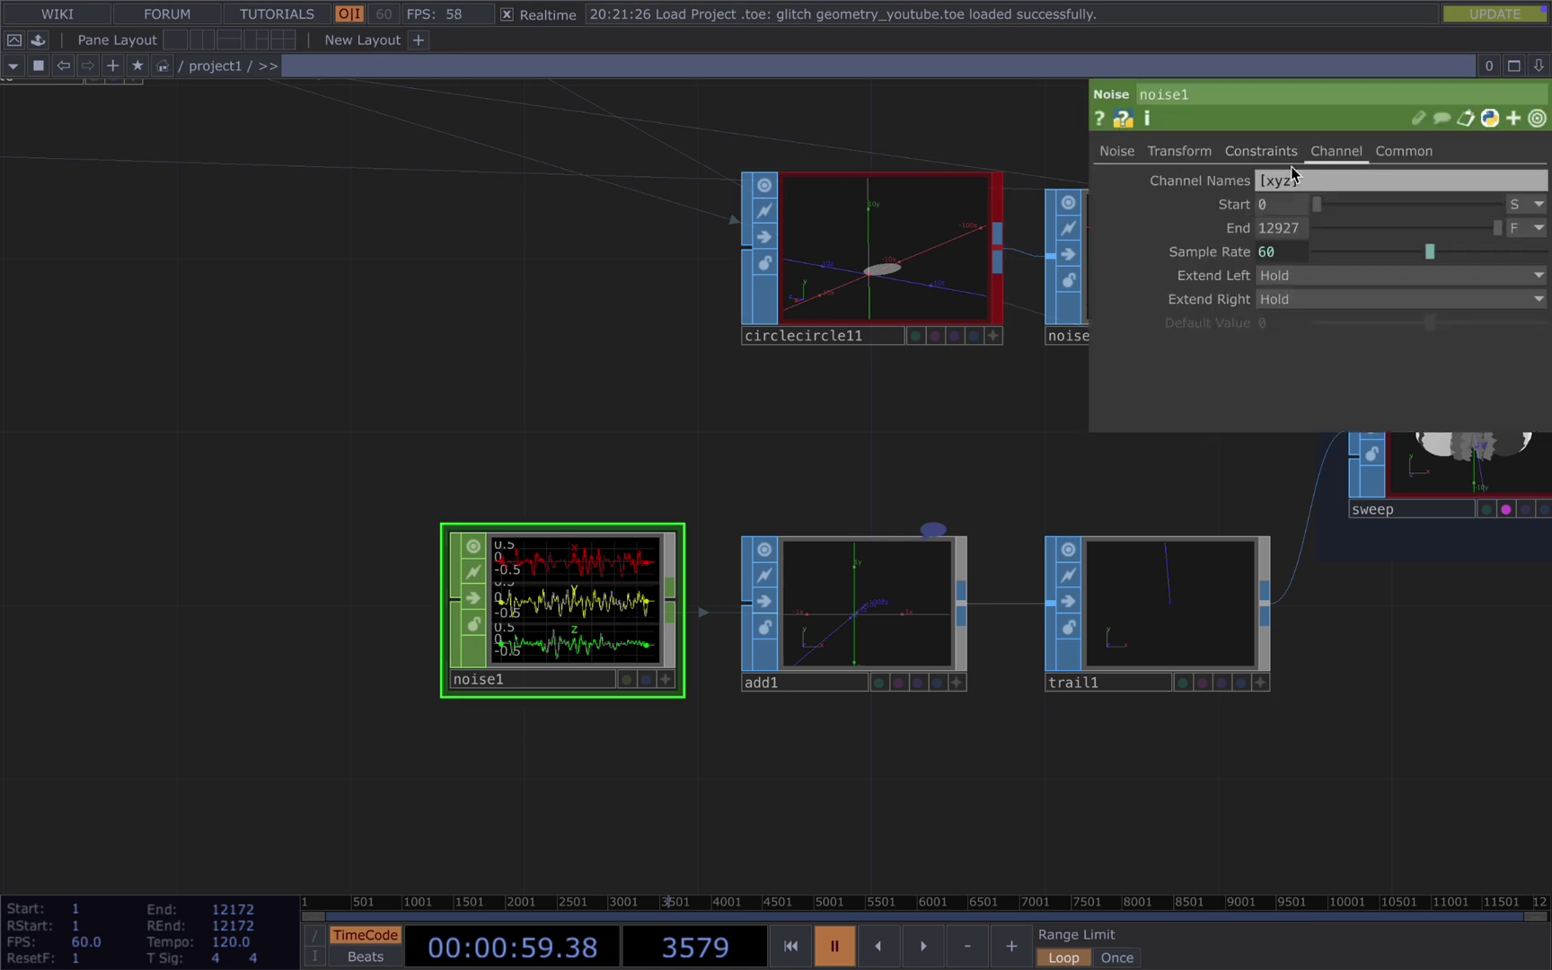
pyautogui.moveTo(970, 474); pyautogui.dragTo(904, 470)
pyautogui.click(809, 593)
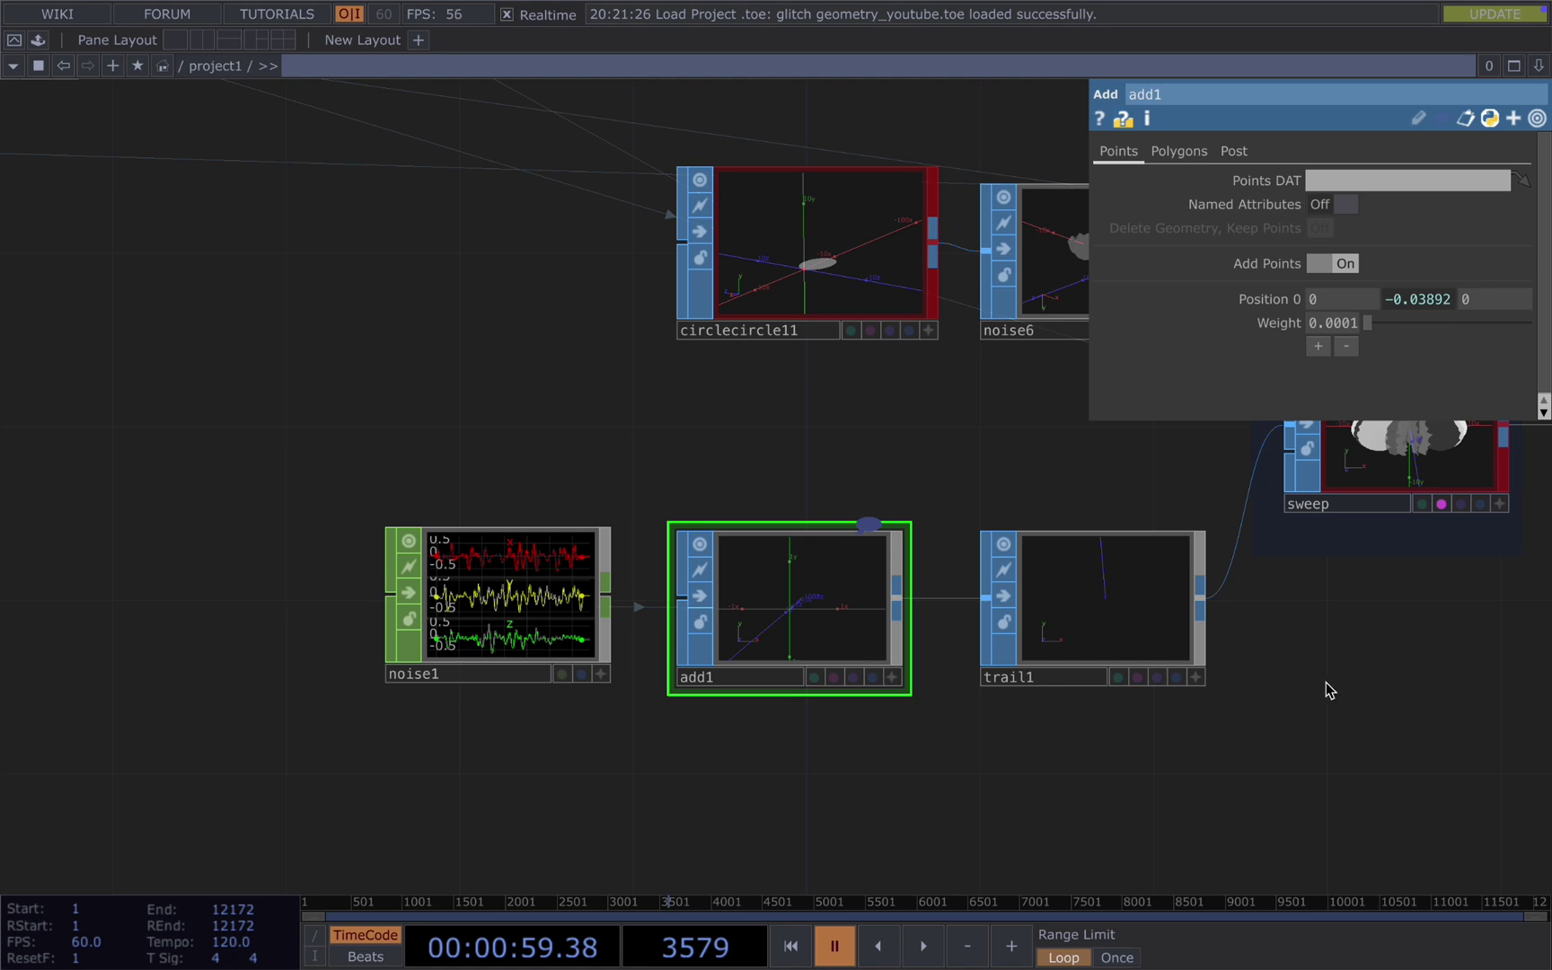
# - Show trail1's parameters, returning once to add1's Points parameters to relate the two nodes
pyautogui.moveTo(1302, 683); pyautogui.dragTo(1216, 680)
pyautogui.click(1051, 634)
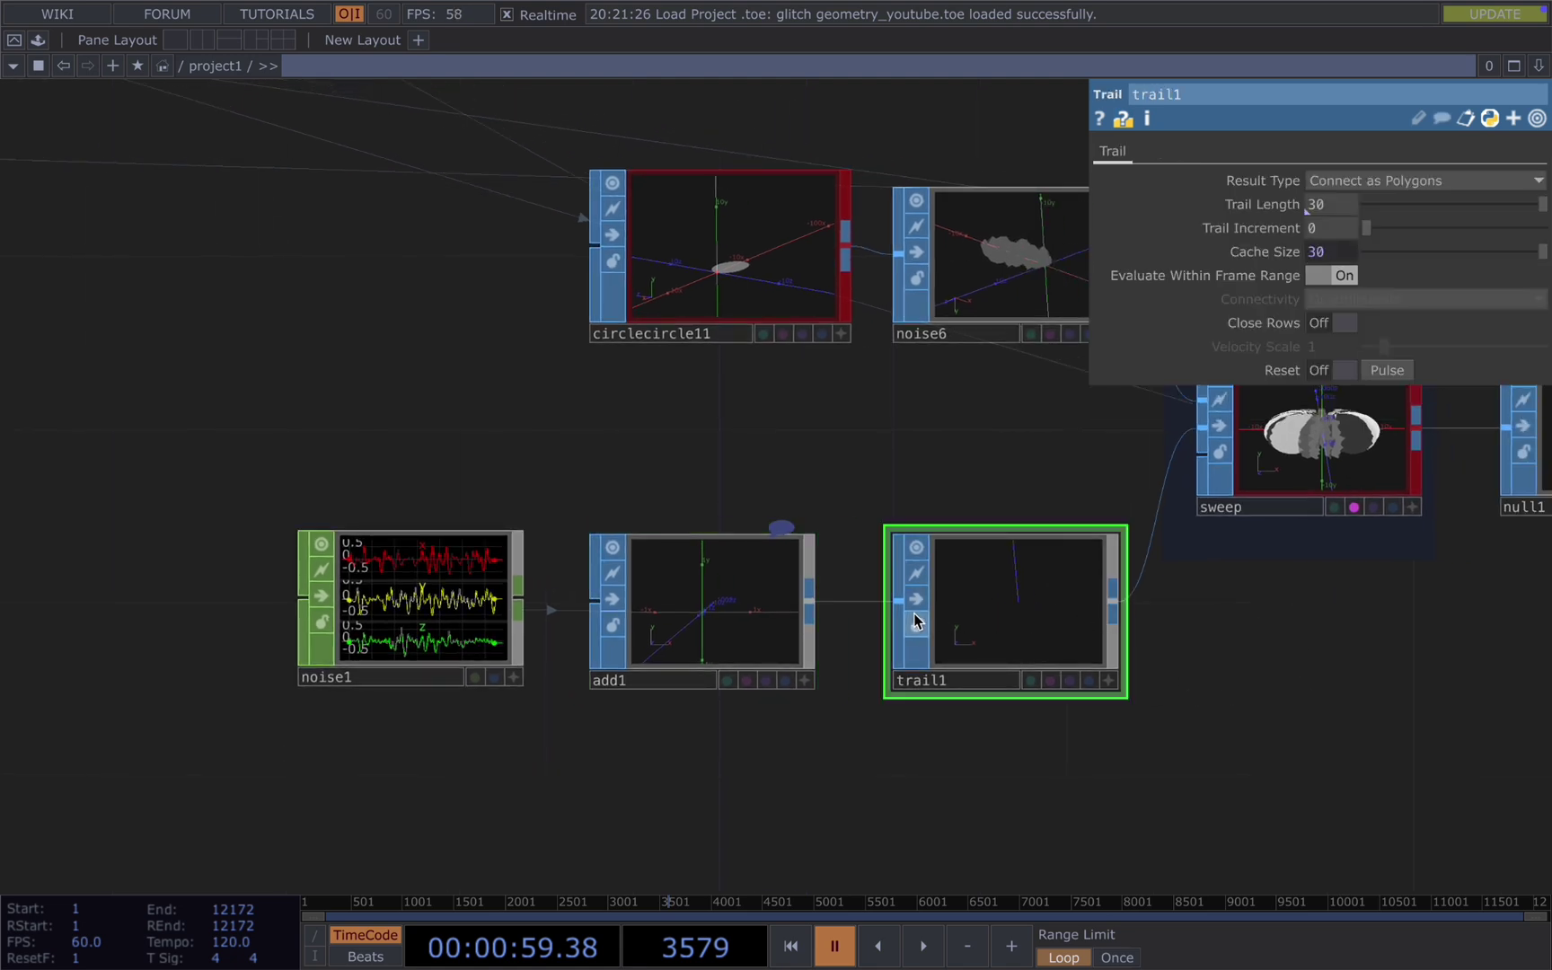
pyautogui.moveTo(1344, 613); pyautogui.dragTo(1373, 590)
pyautogui.click(739, 567)
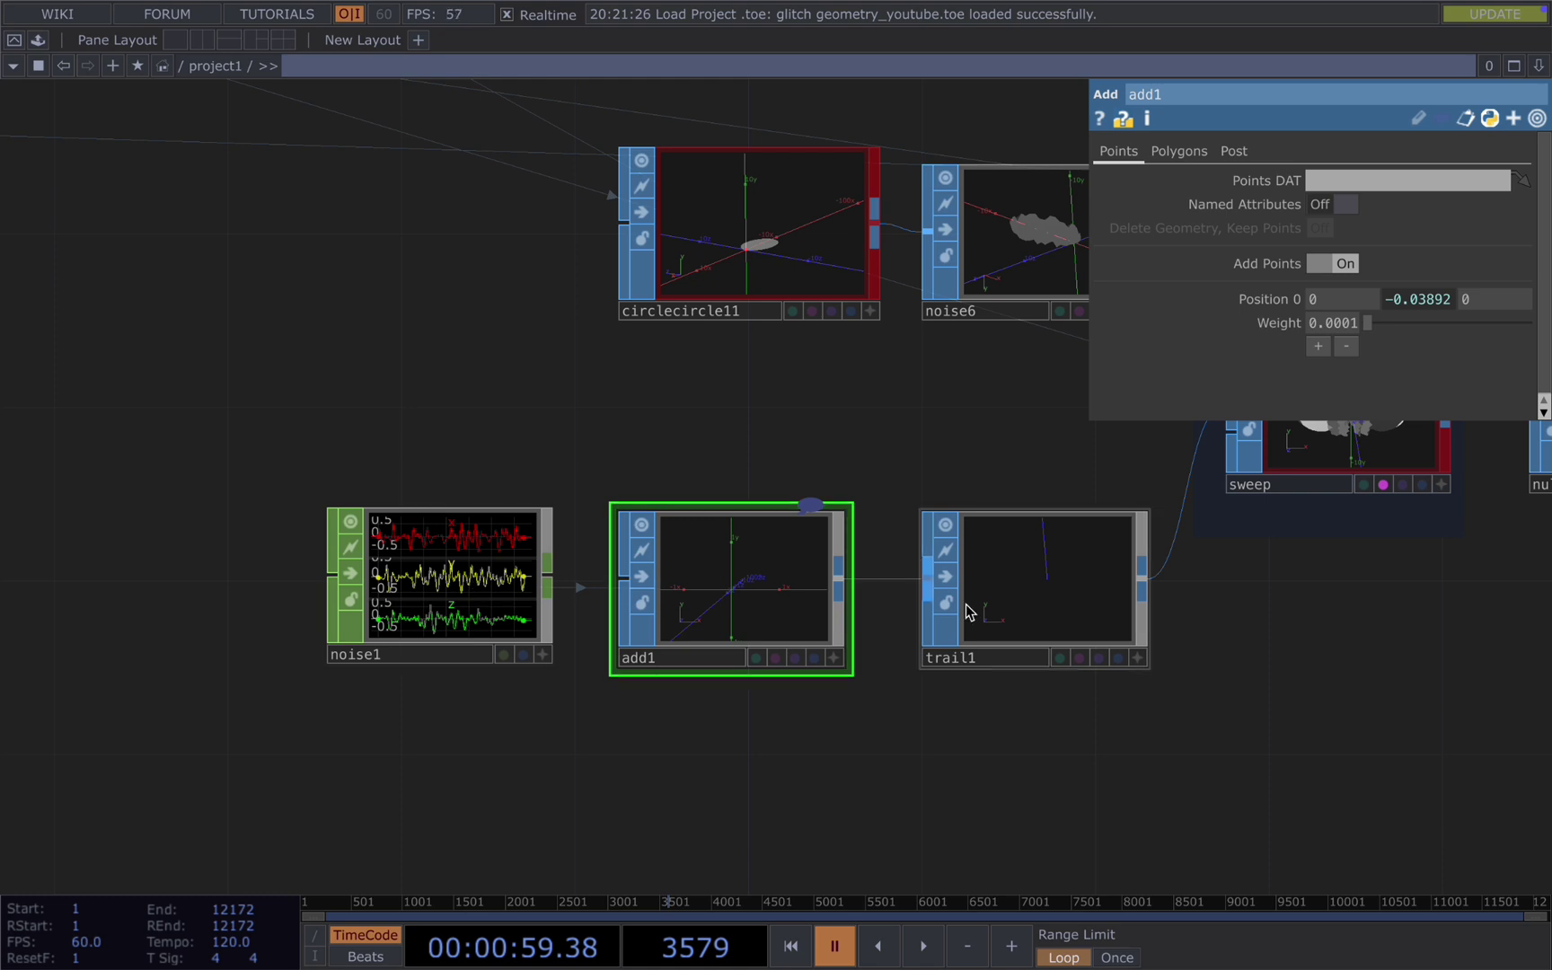
pyautogui.click(1033, 613)
pyautogui.moveTo(1293, 613); pyautogui.dragTo(1234, 623)
pyautogui.hscroll(15, 1227, 627)
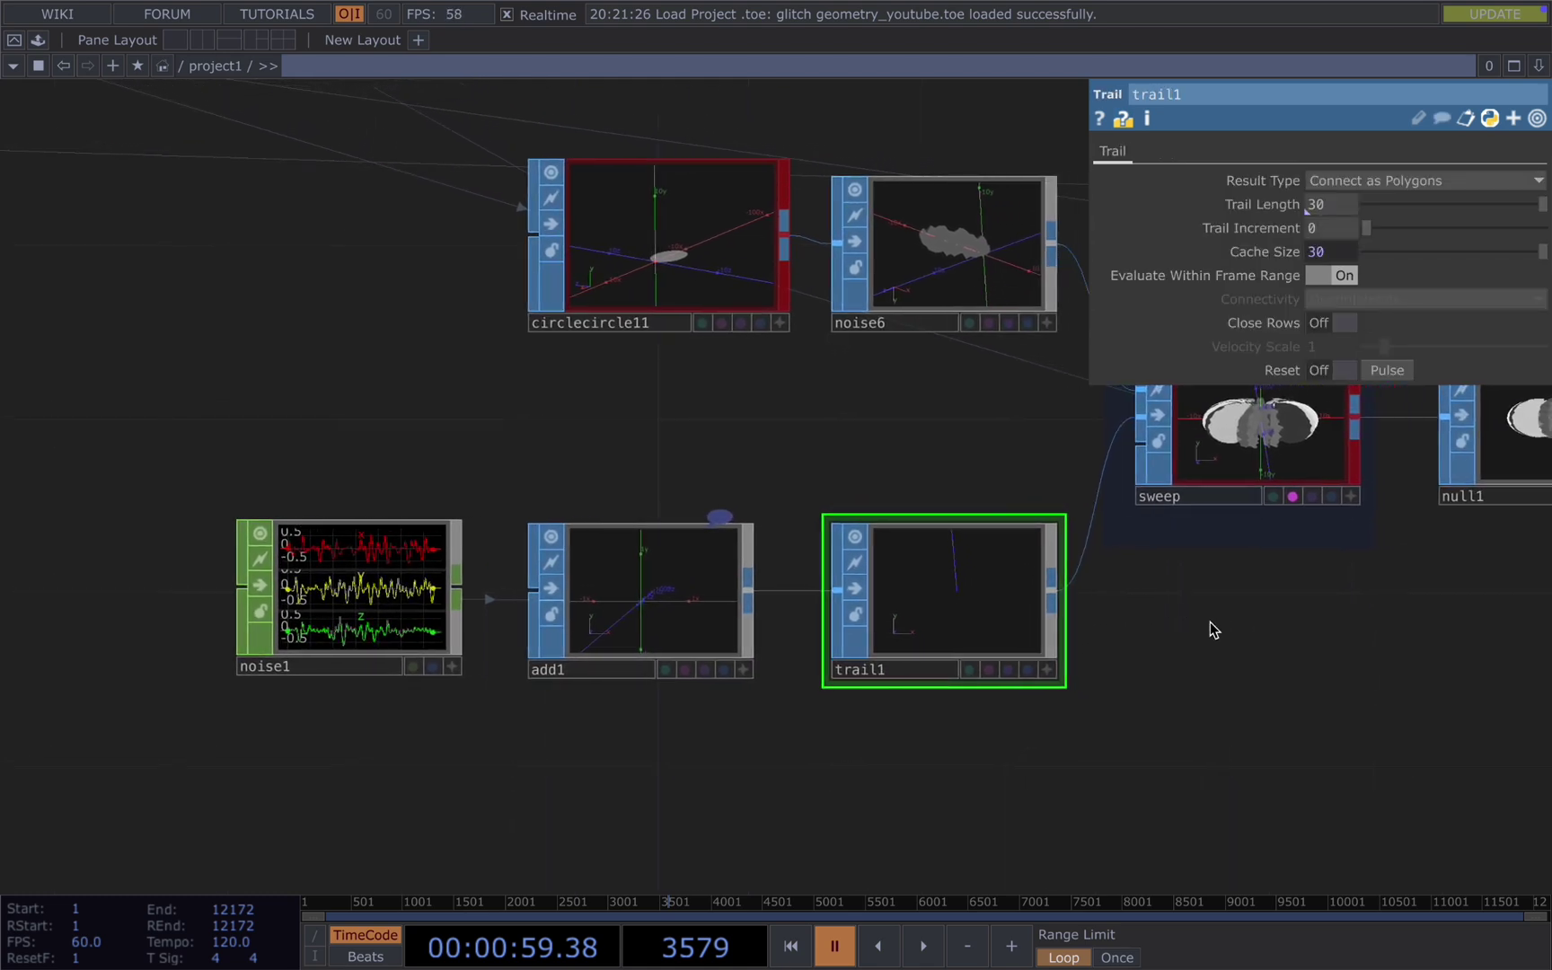
# - Inspect the circlecircle11 node up close and show its Circle parameters, including the Anchor U expression
pyautogui.scroll(5, 722, 409)
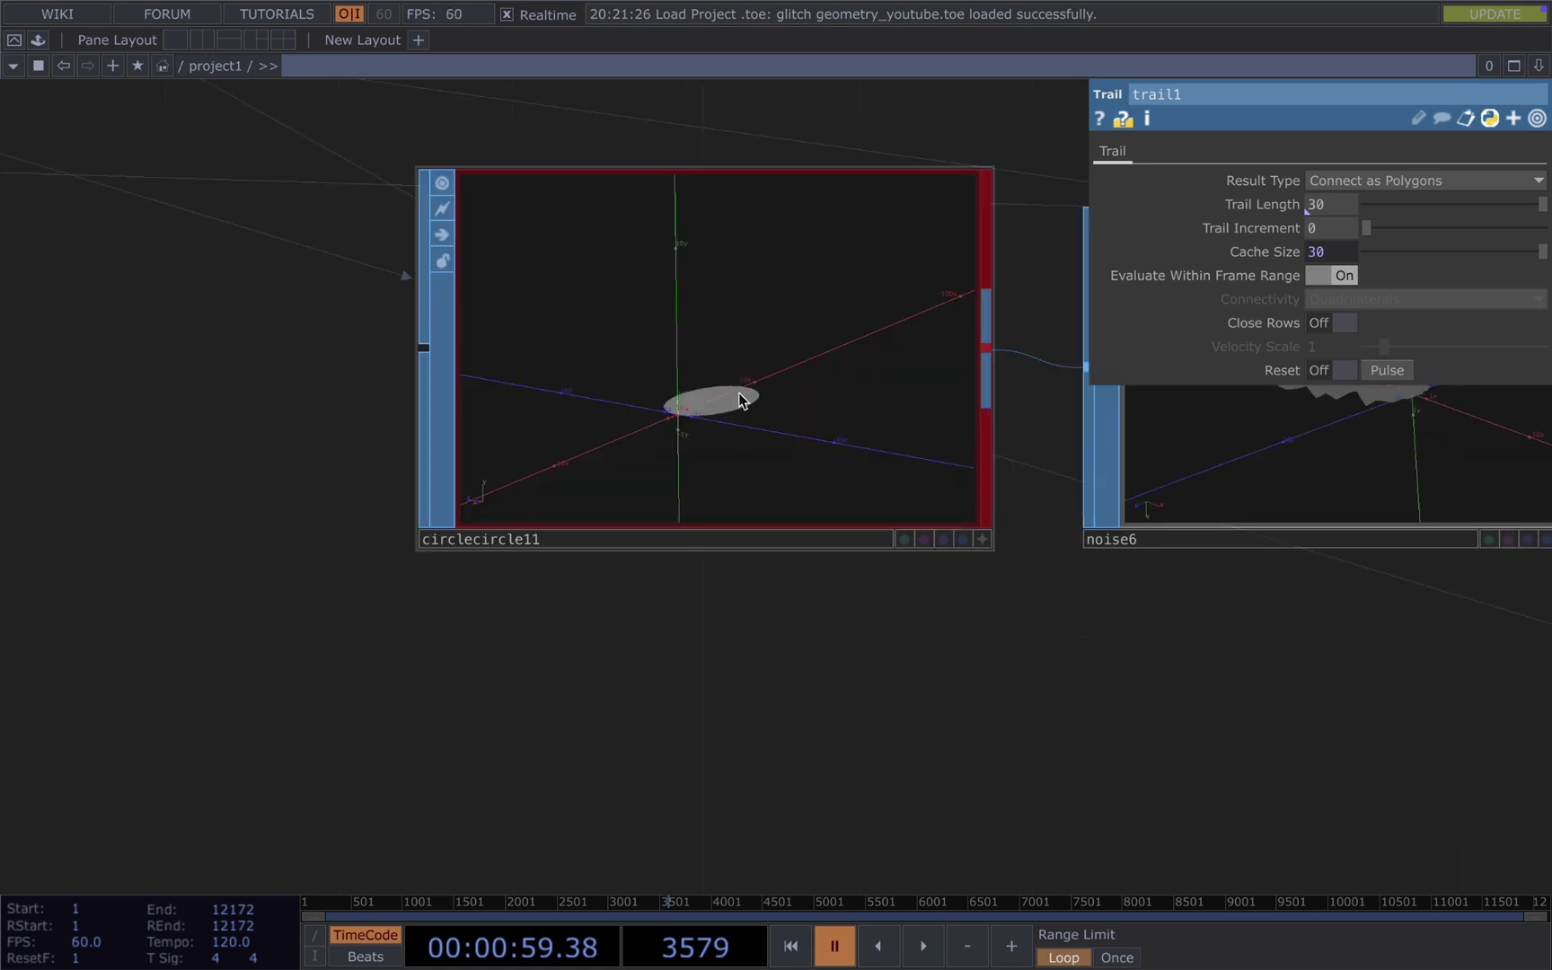
pyautogui.click(750, 395)
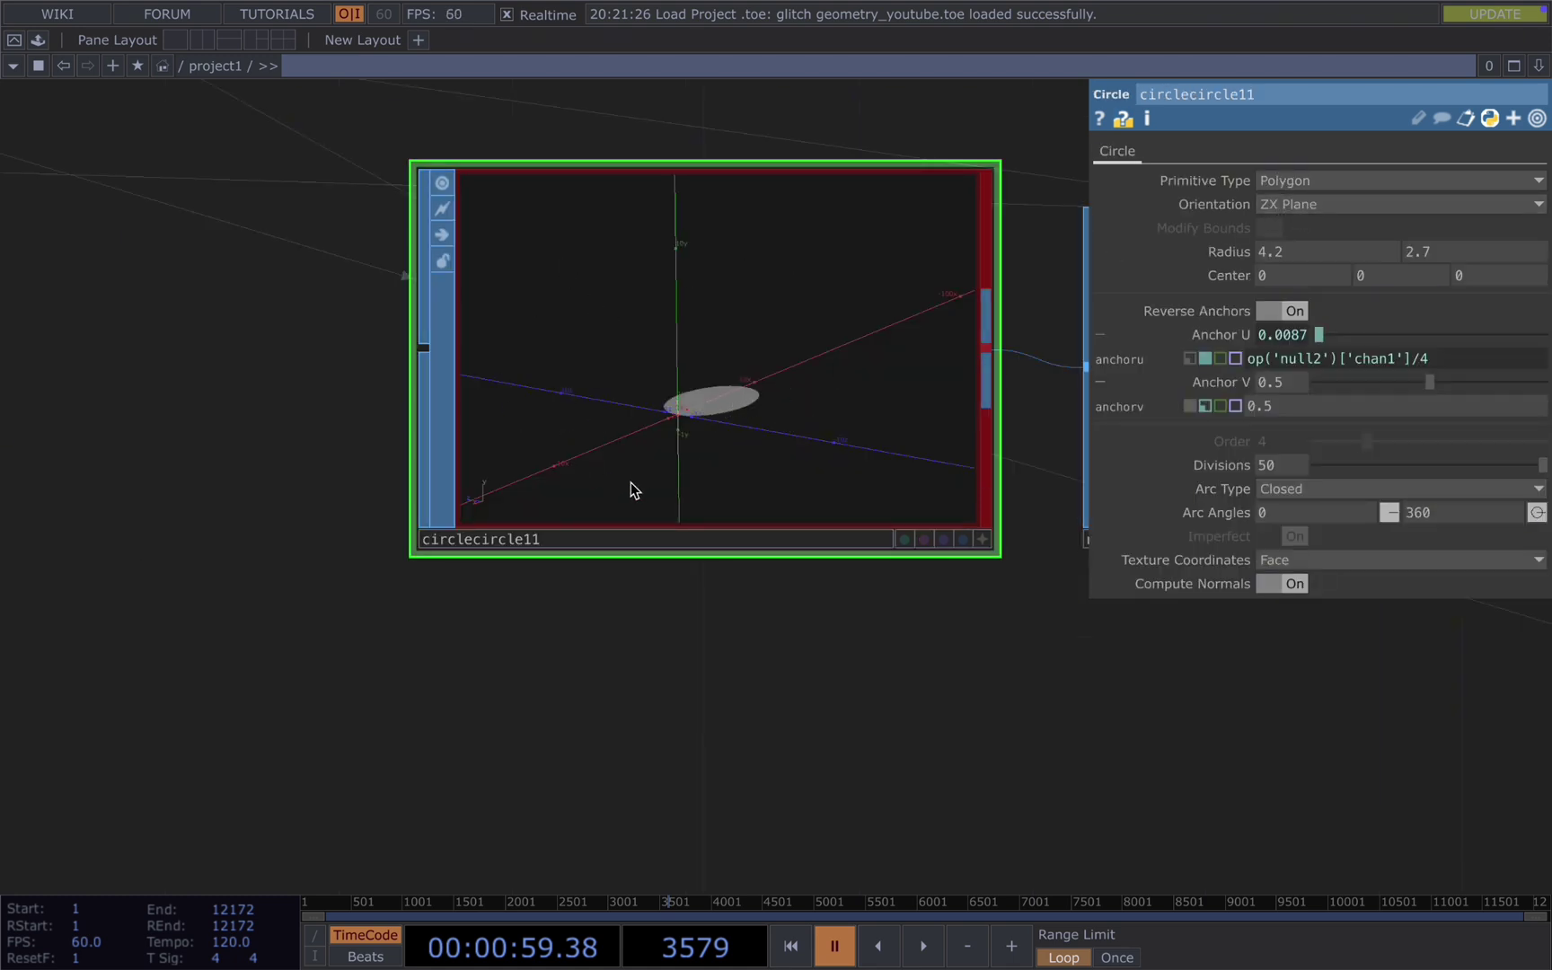
pyautogui.scroll(-5, 814, 600)
# - Close the parameter display and follow the chain from sweep through null1 and geo1 to render1 and transform1
pyautogui.hscroll(6, 922, 648)
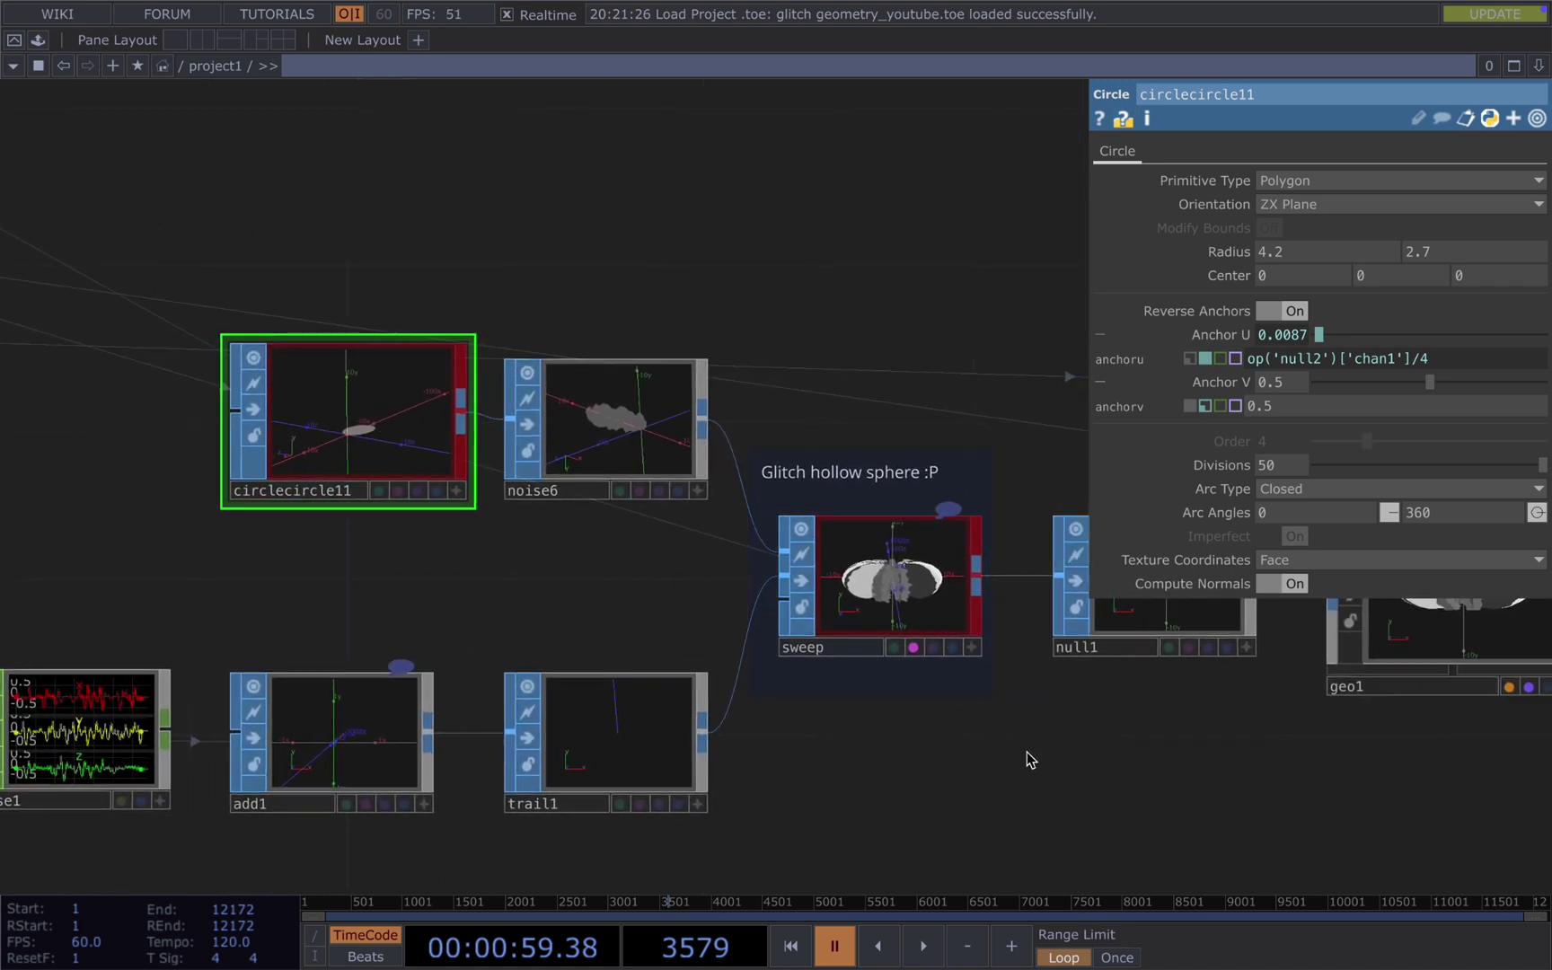
pyautogui.hscroll(4, 1030, 756)
pyautogui.hscroll(8, 868, 737)
pyautogui.press('p')
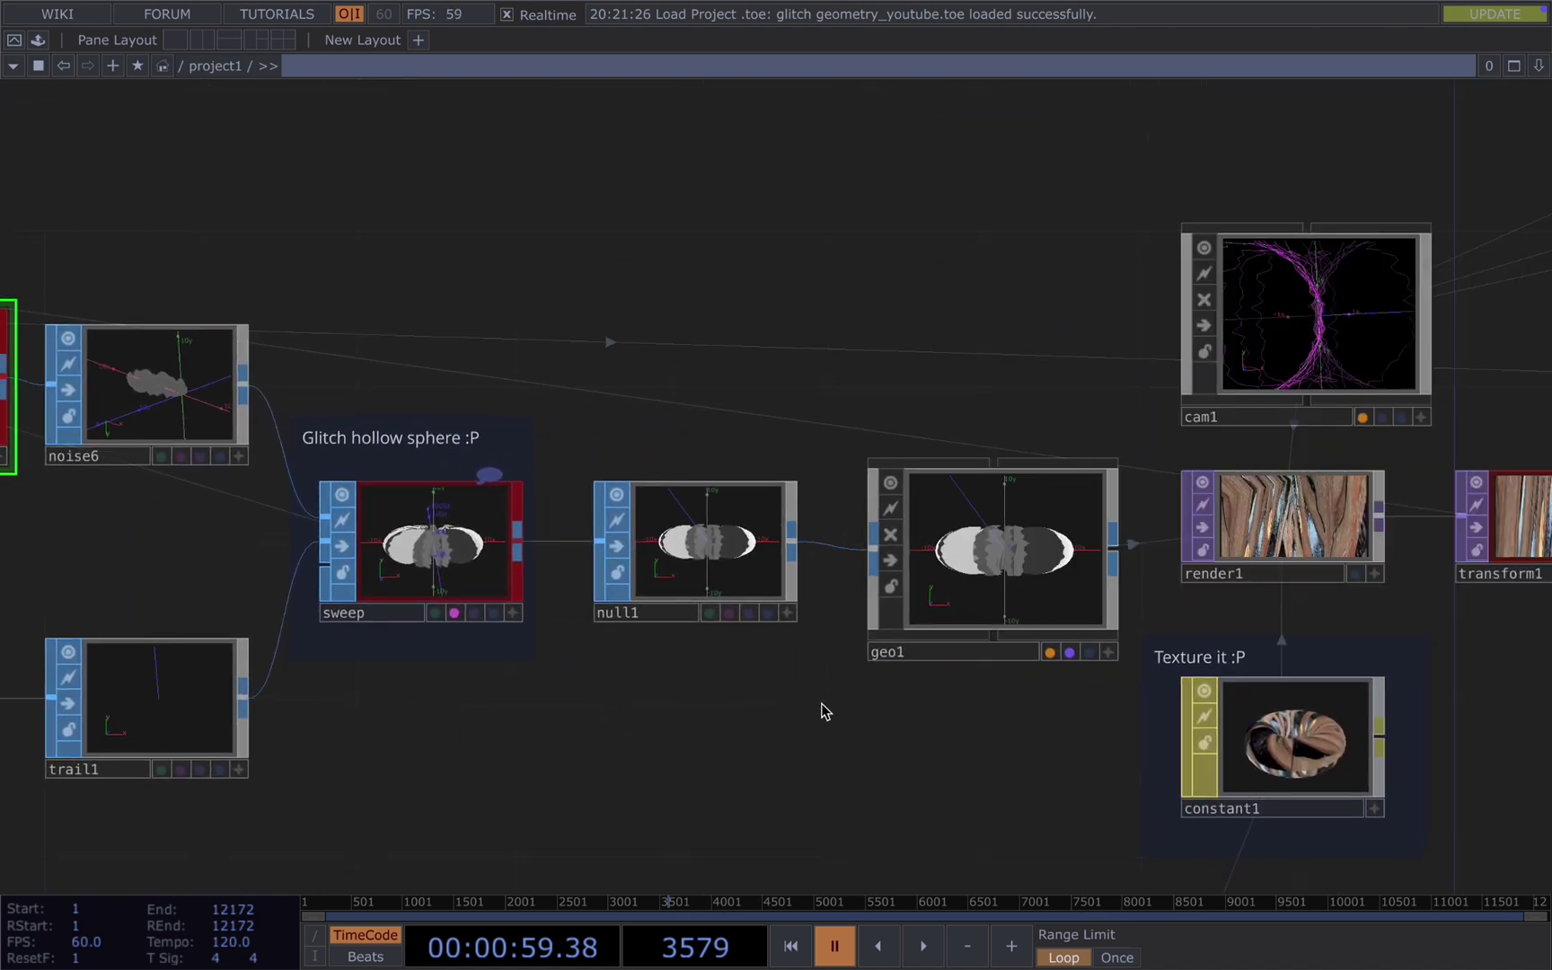
pyautogui.hscroll(5, 814, 724)
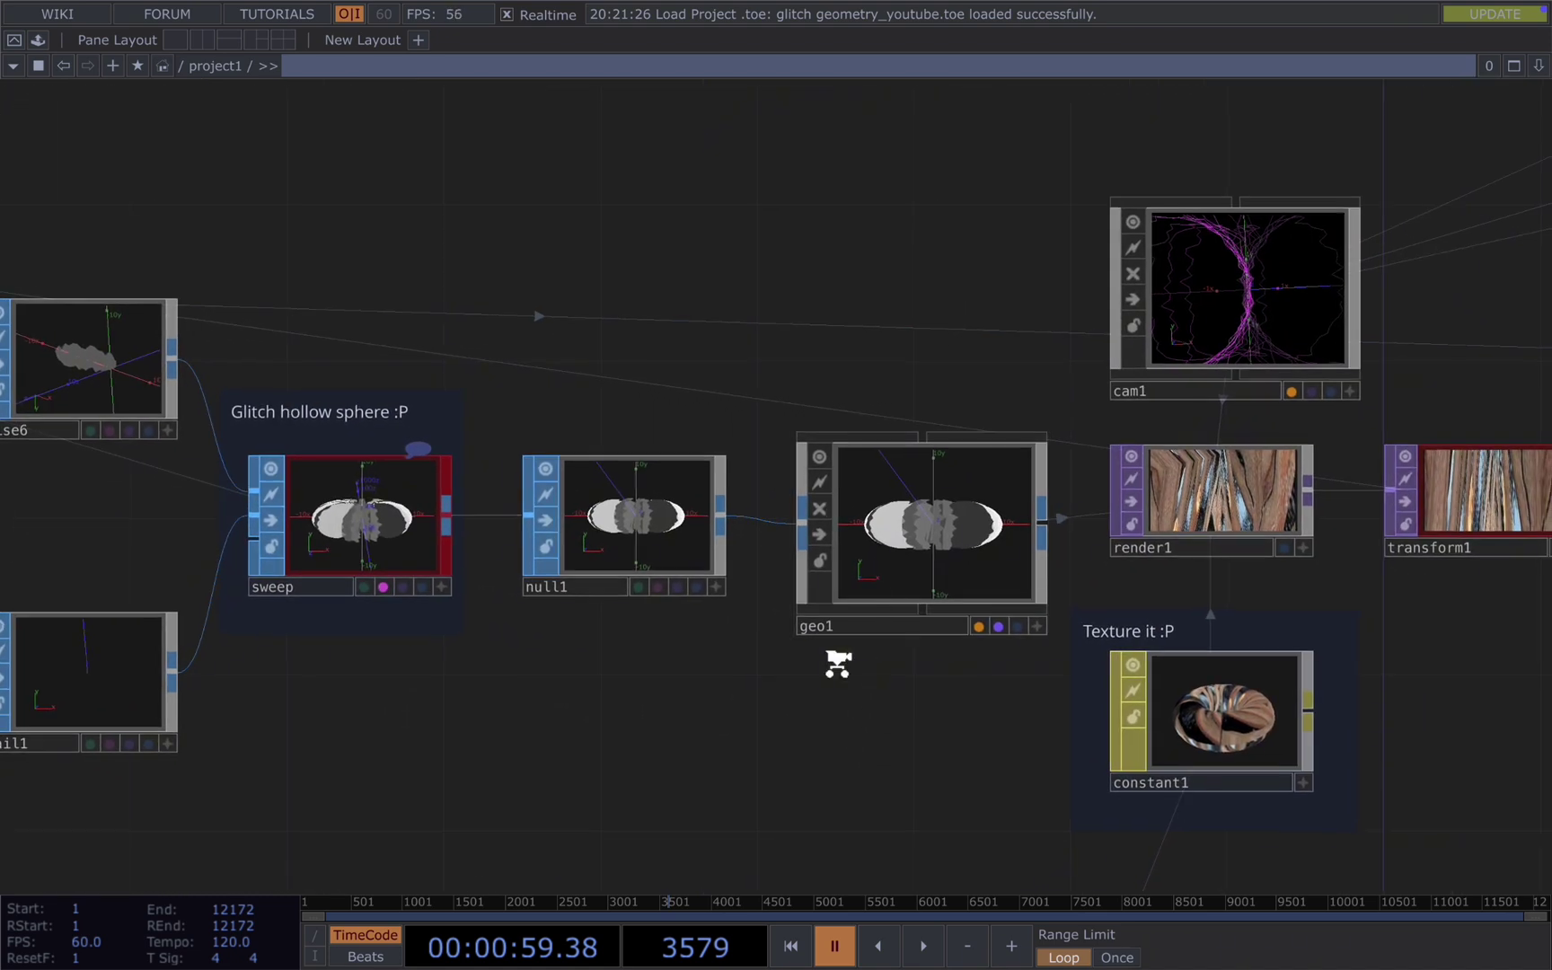
pyautogui.hscroll(6, 827, 714)
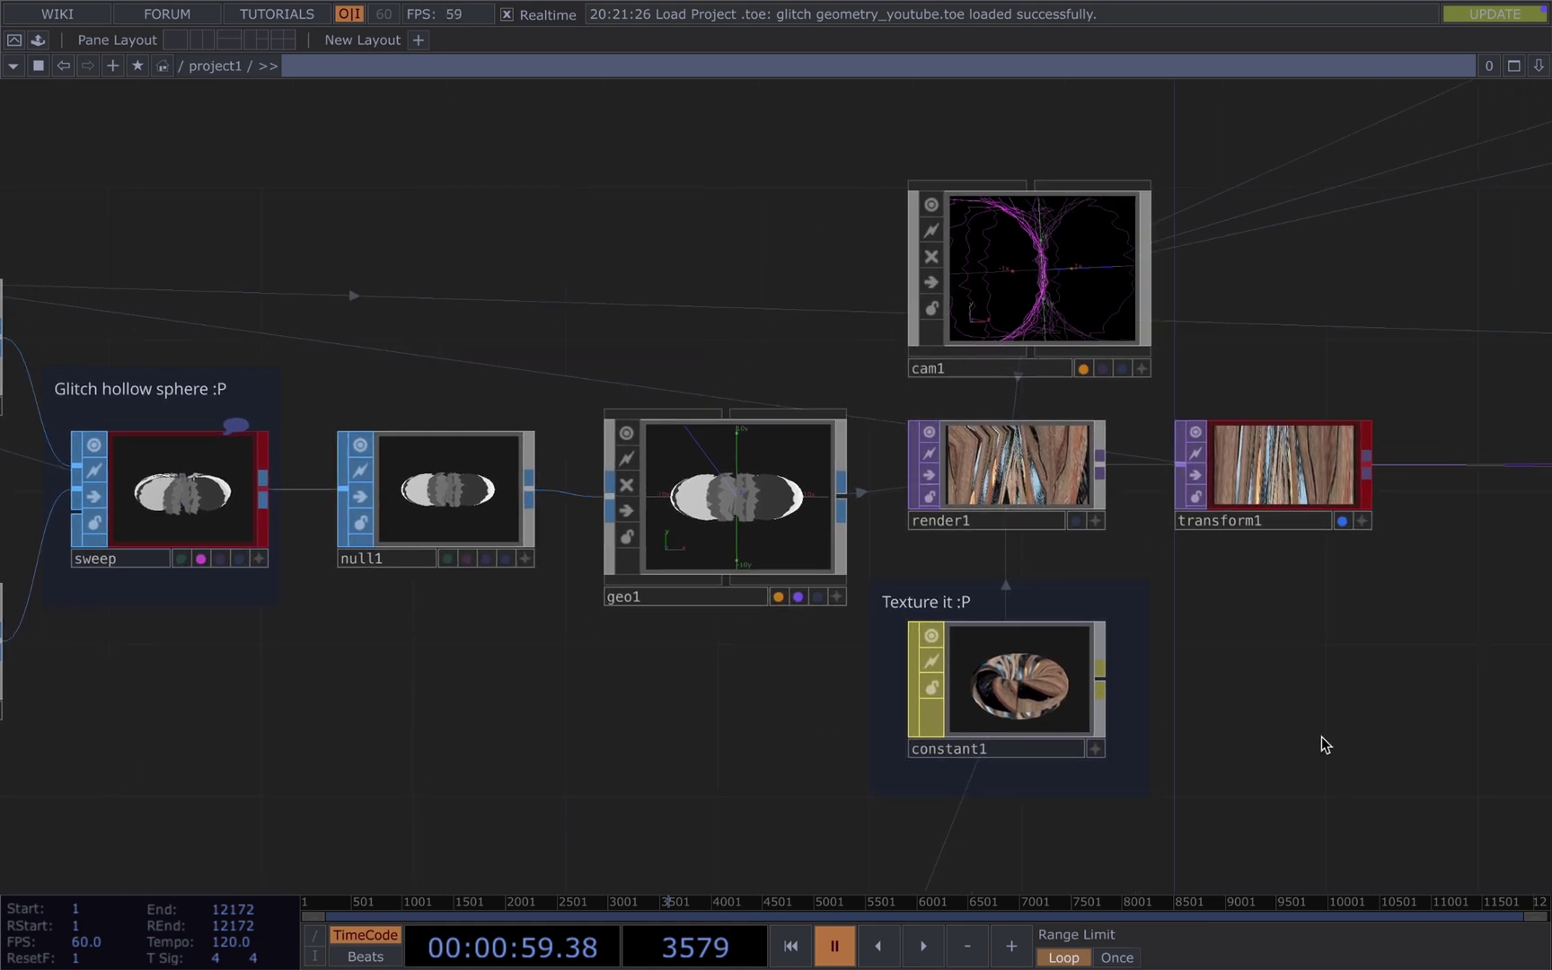
# - Examine the 3D Texture network, from the movie file input nodes through switch1 to the ramp1 node
pyautogui.scroll(-5, 1008, 635)
pyautogui.scroll(-8, 1053, 676)
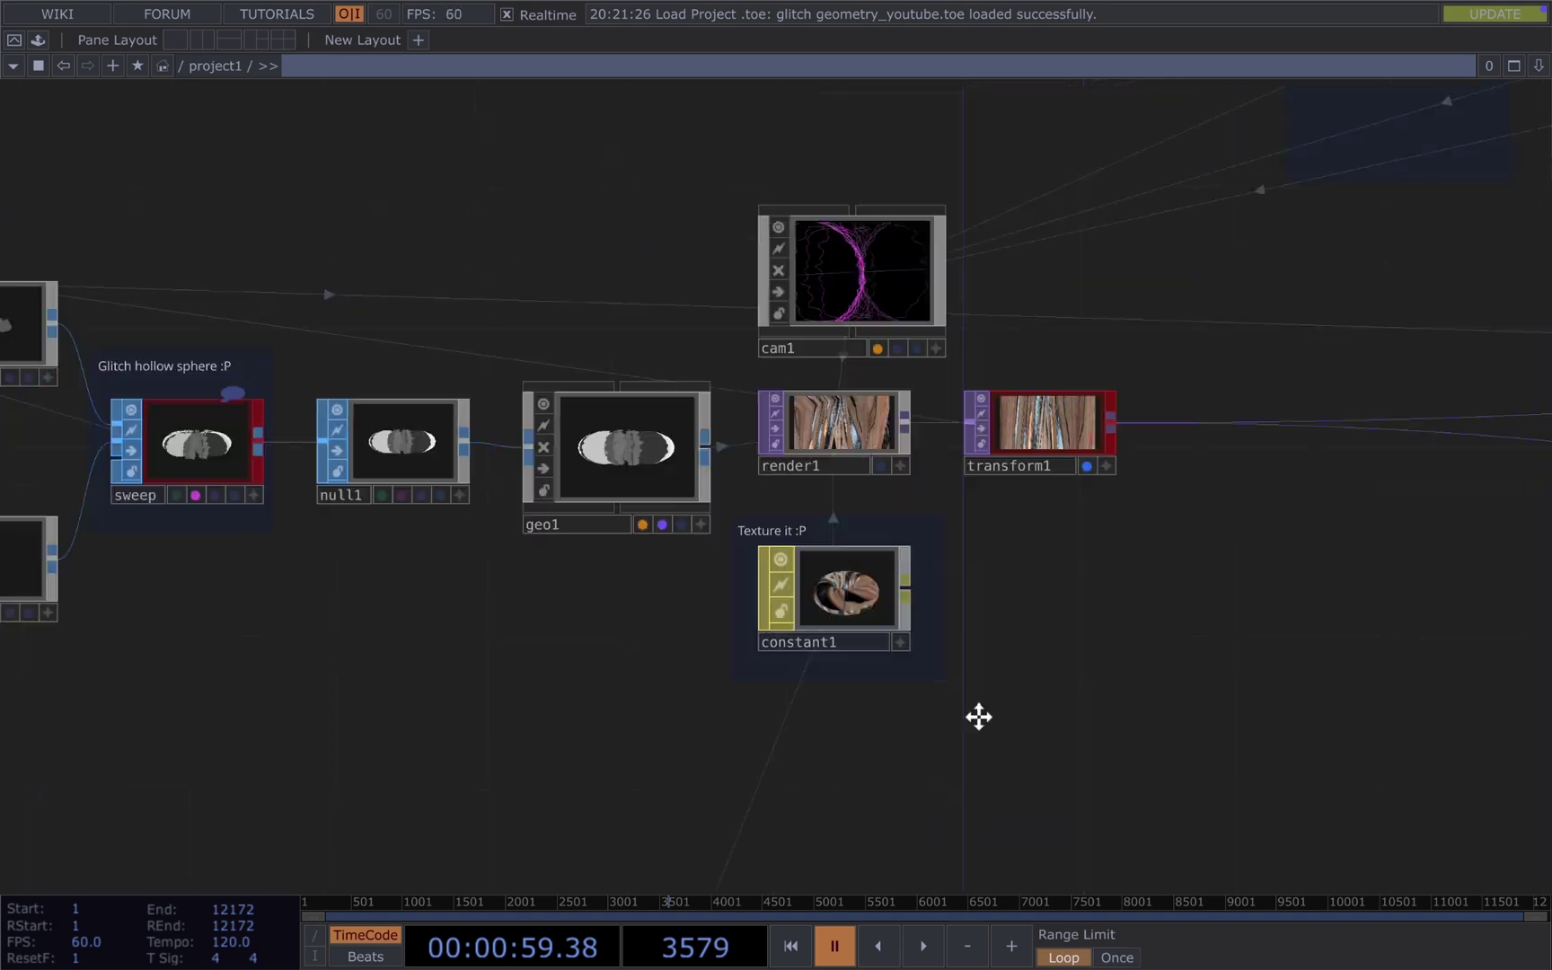
pyautogui.scroll(-15, 1040, 742)
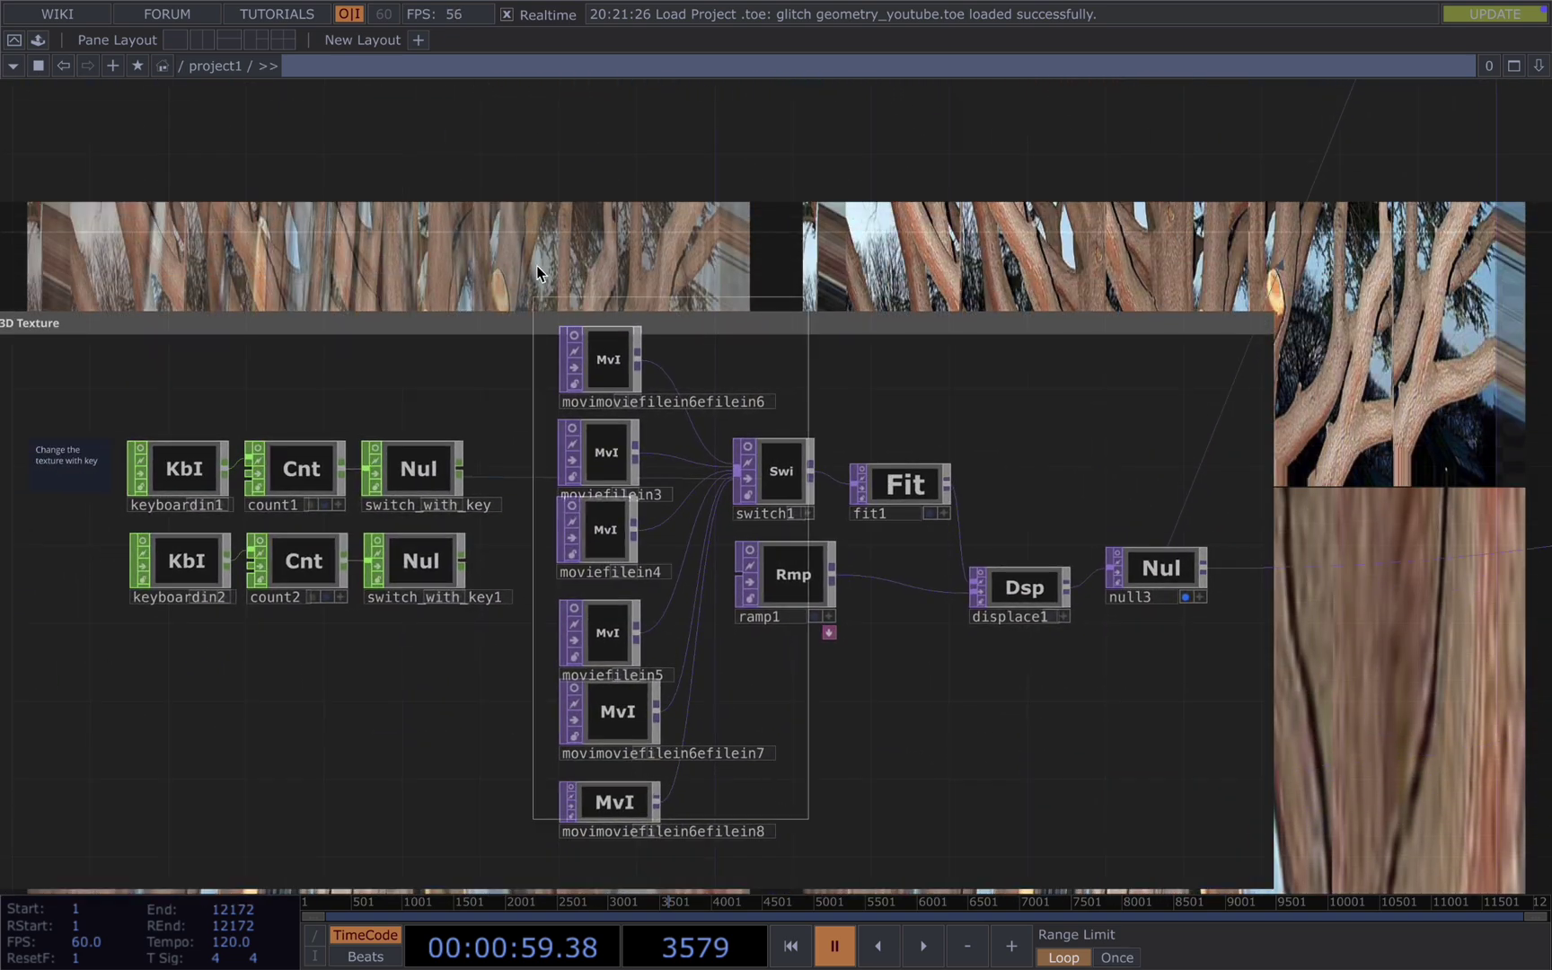
pyautogui.moveTo(537, 266); pyautogui.dragTo(537, 267)
pyautogui.scroll(3, 576, 339)
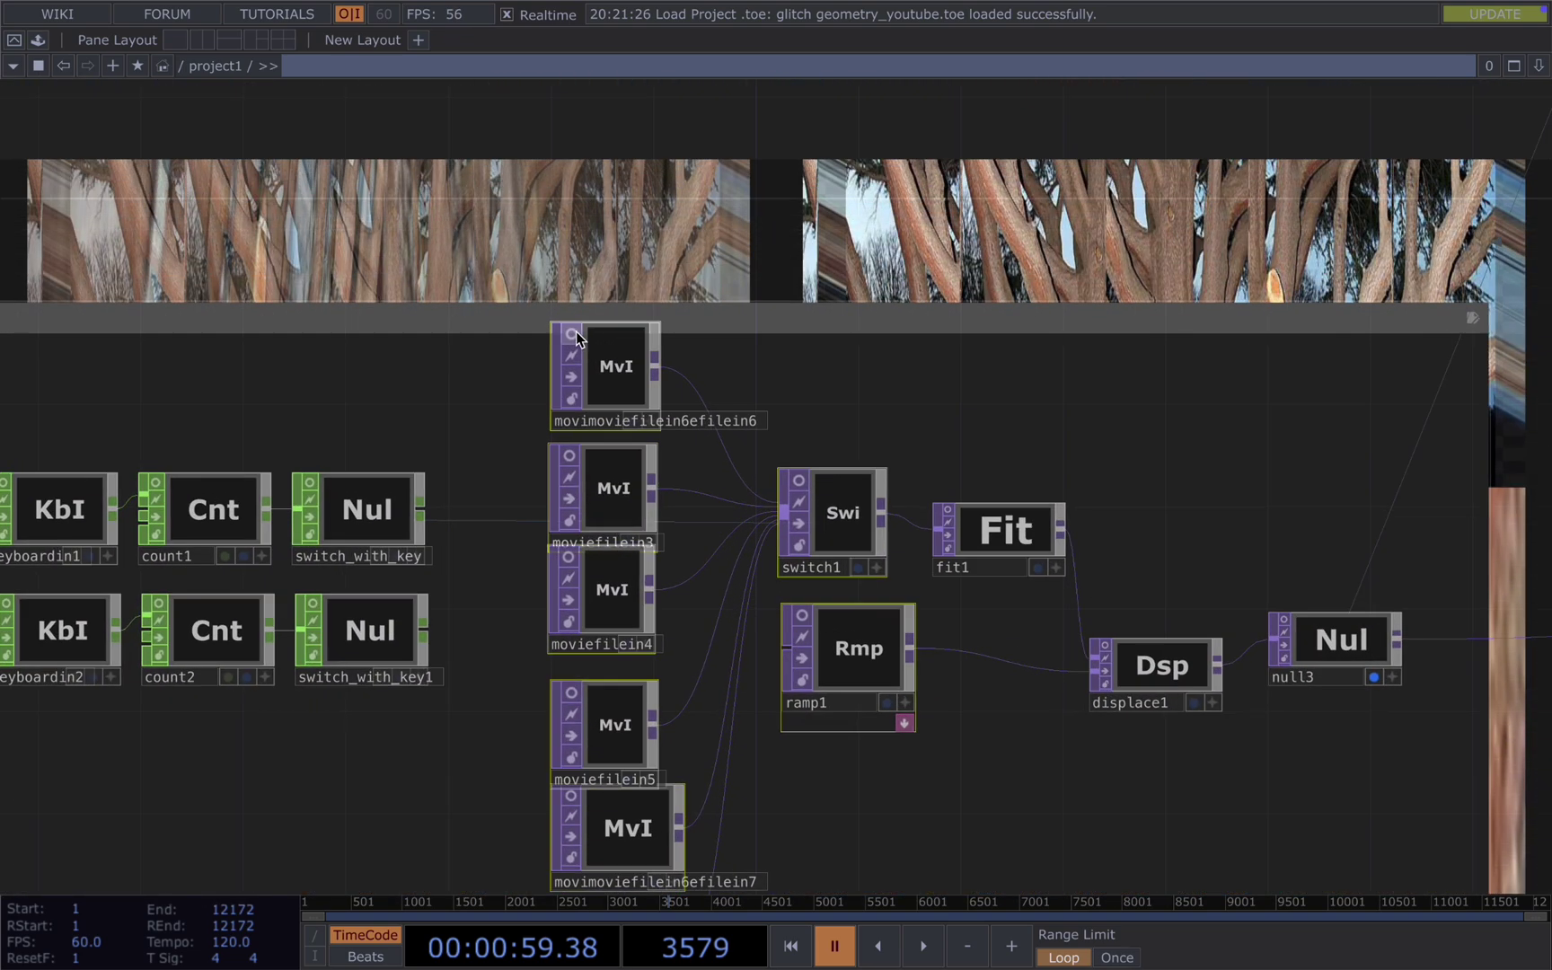
pyautogui.scroll(-4, 842, 226)
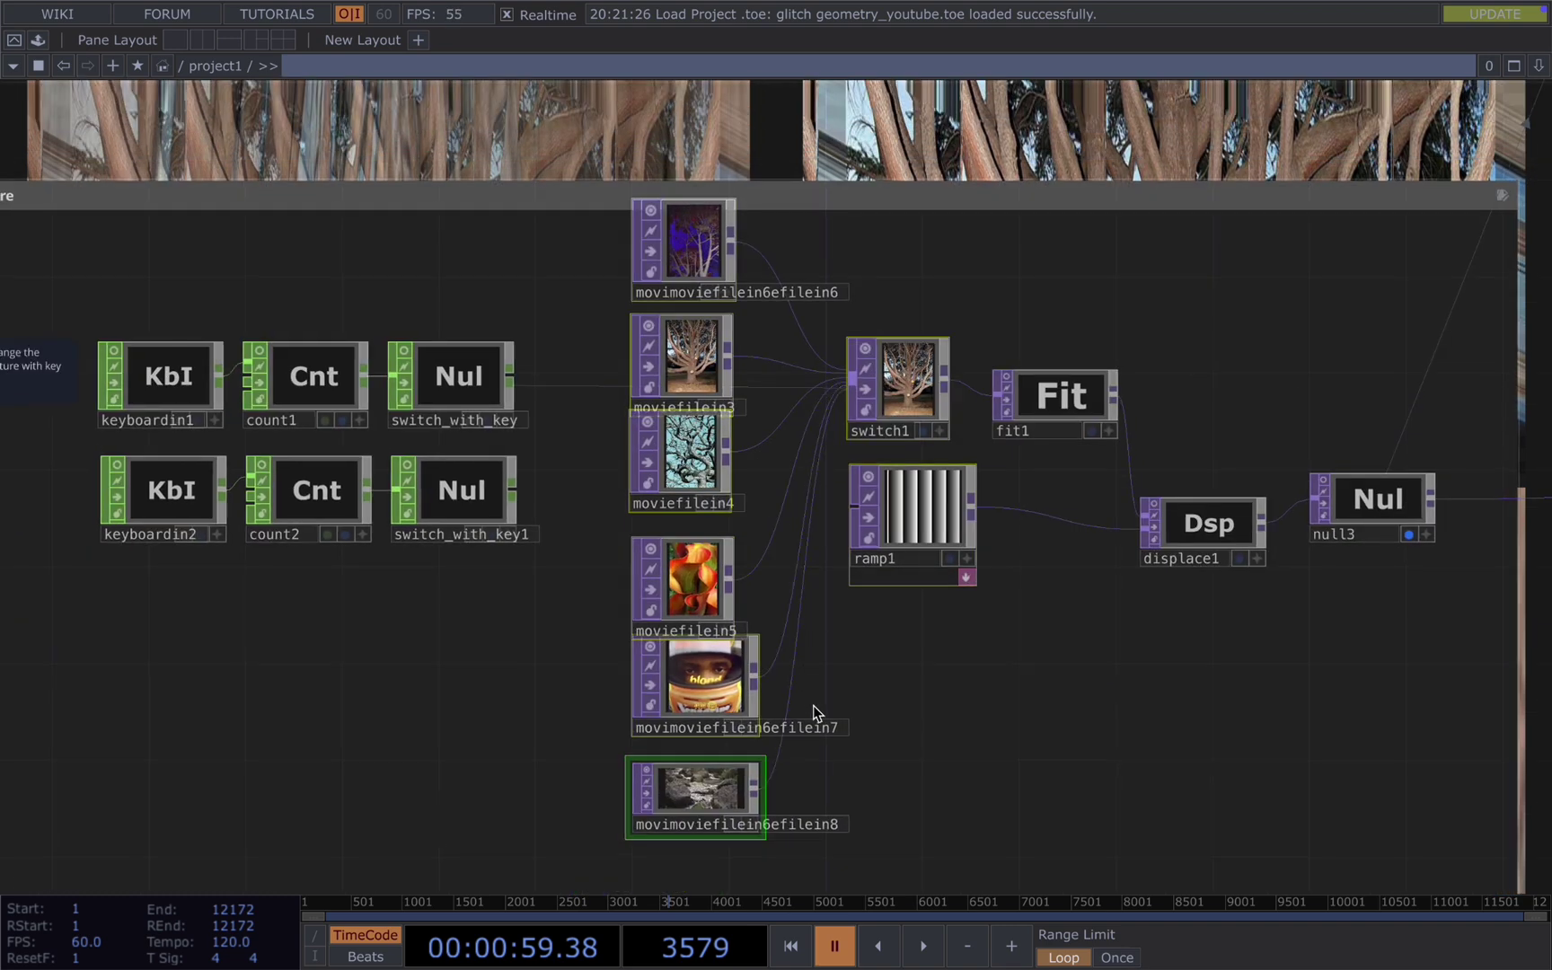
pyautogui.scroll(1, 706, 805)
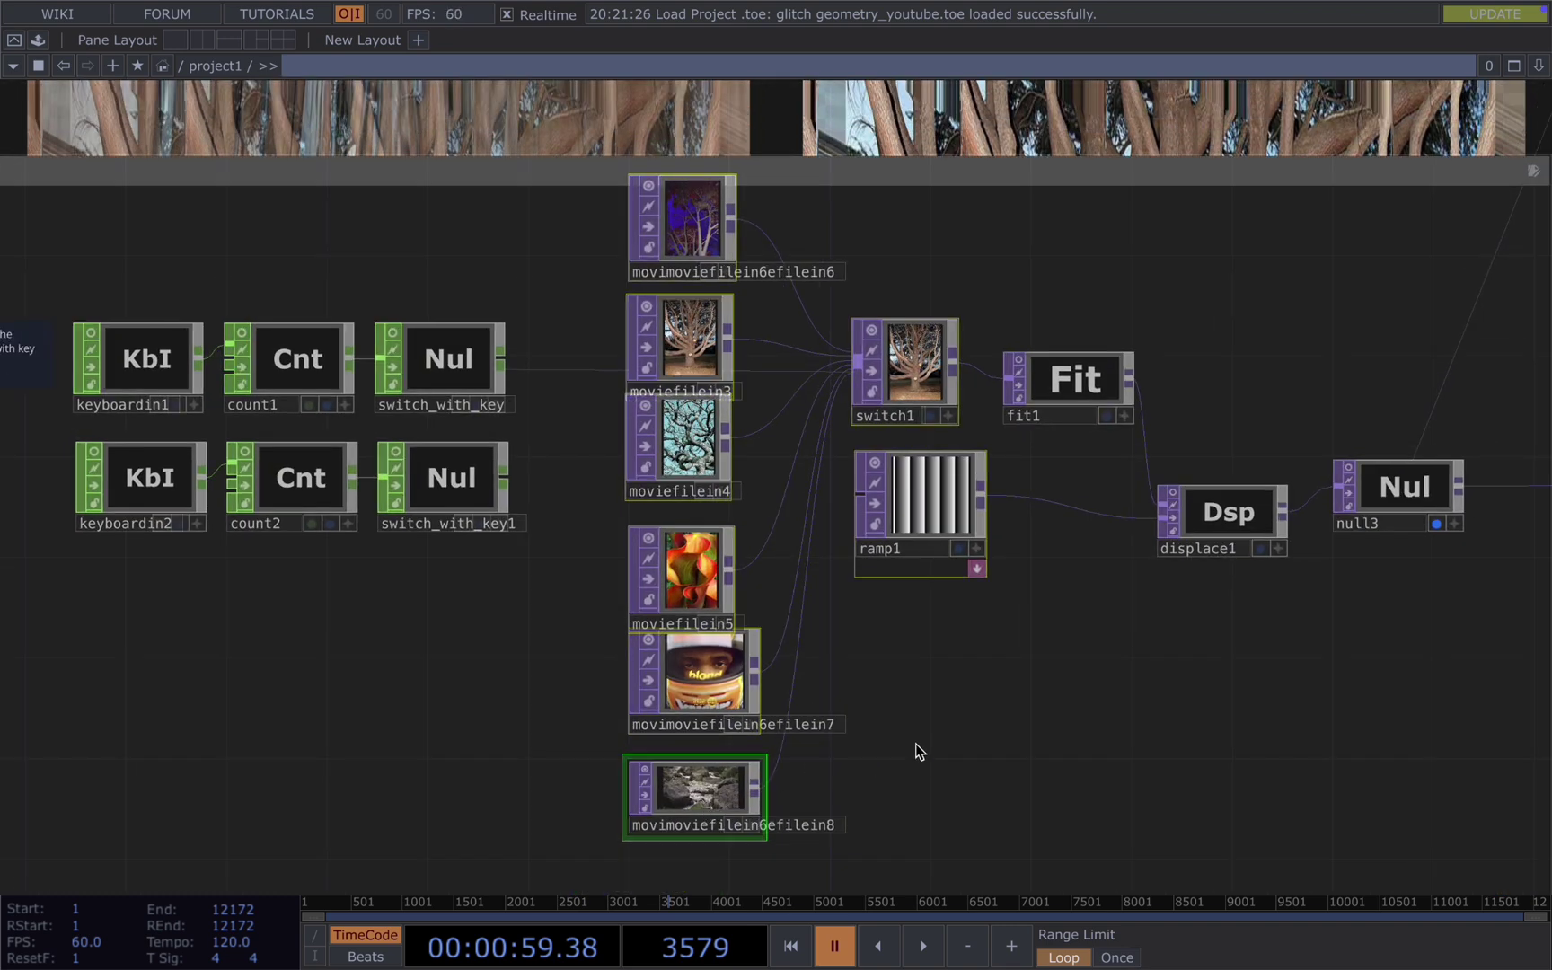
pyautogui.scroll(1, 919, 745)
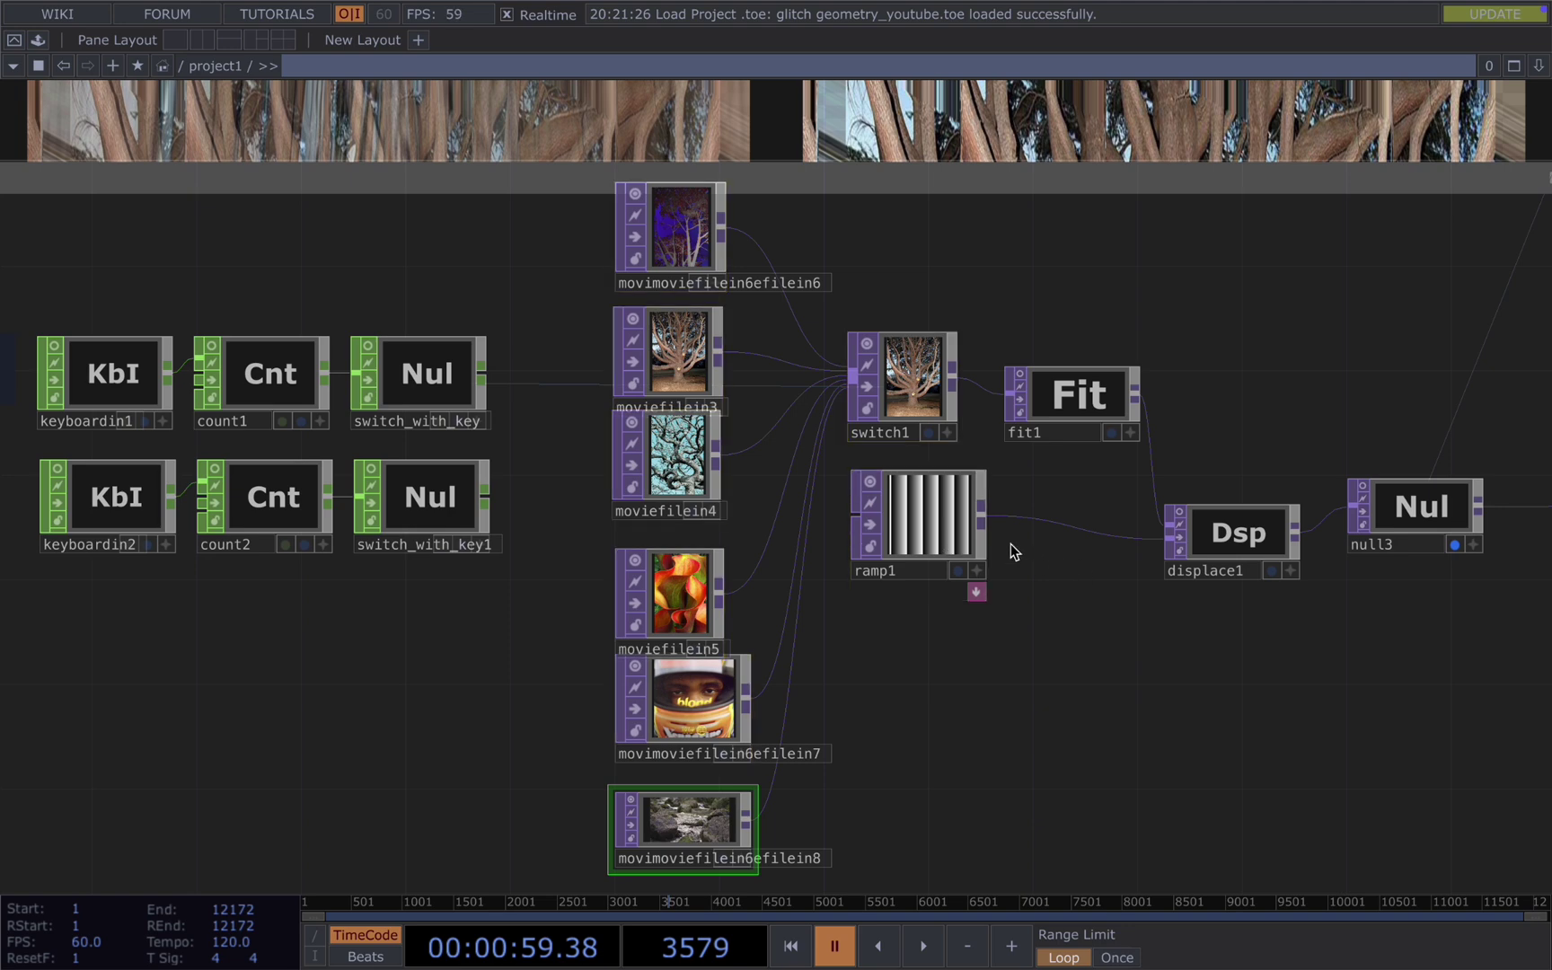
# - Activate the ramp1, fit1 and displace1 previews and show displace1's Displace parameters
pyautogui.moveTo(938, 521); pyautogui.dragTo(938, 547)
pyautogui.moveTo(1009, 312); pyautogui.dragTo(1176, 481, button='right')
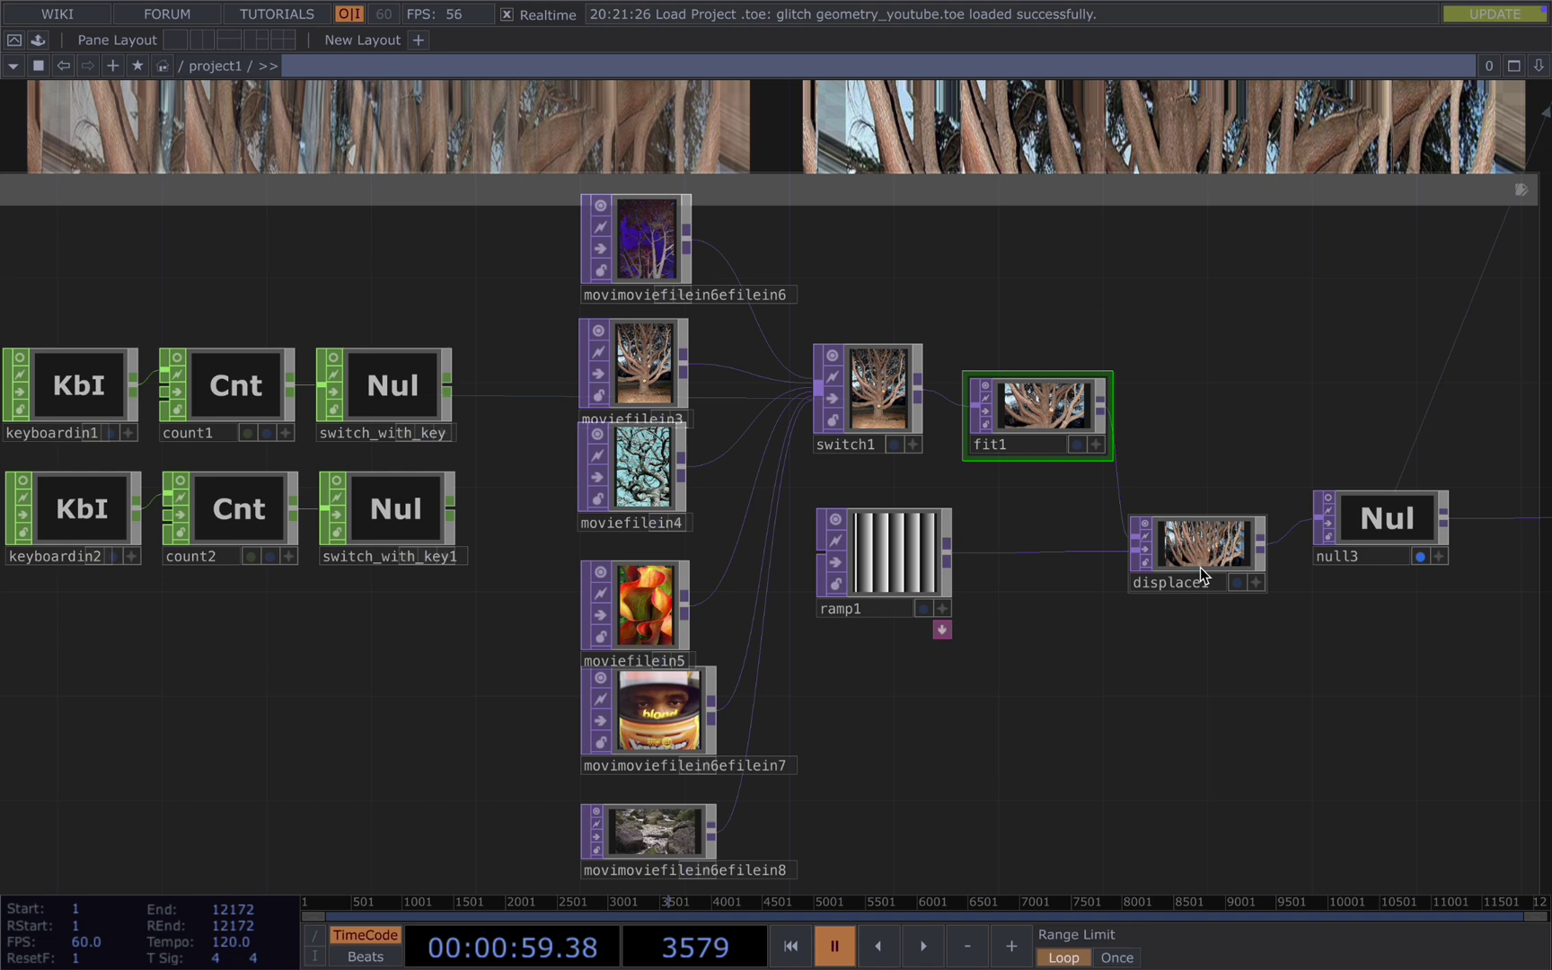
pyautogui.click(1198, 566)
pyautogui.press('p')
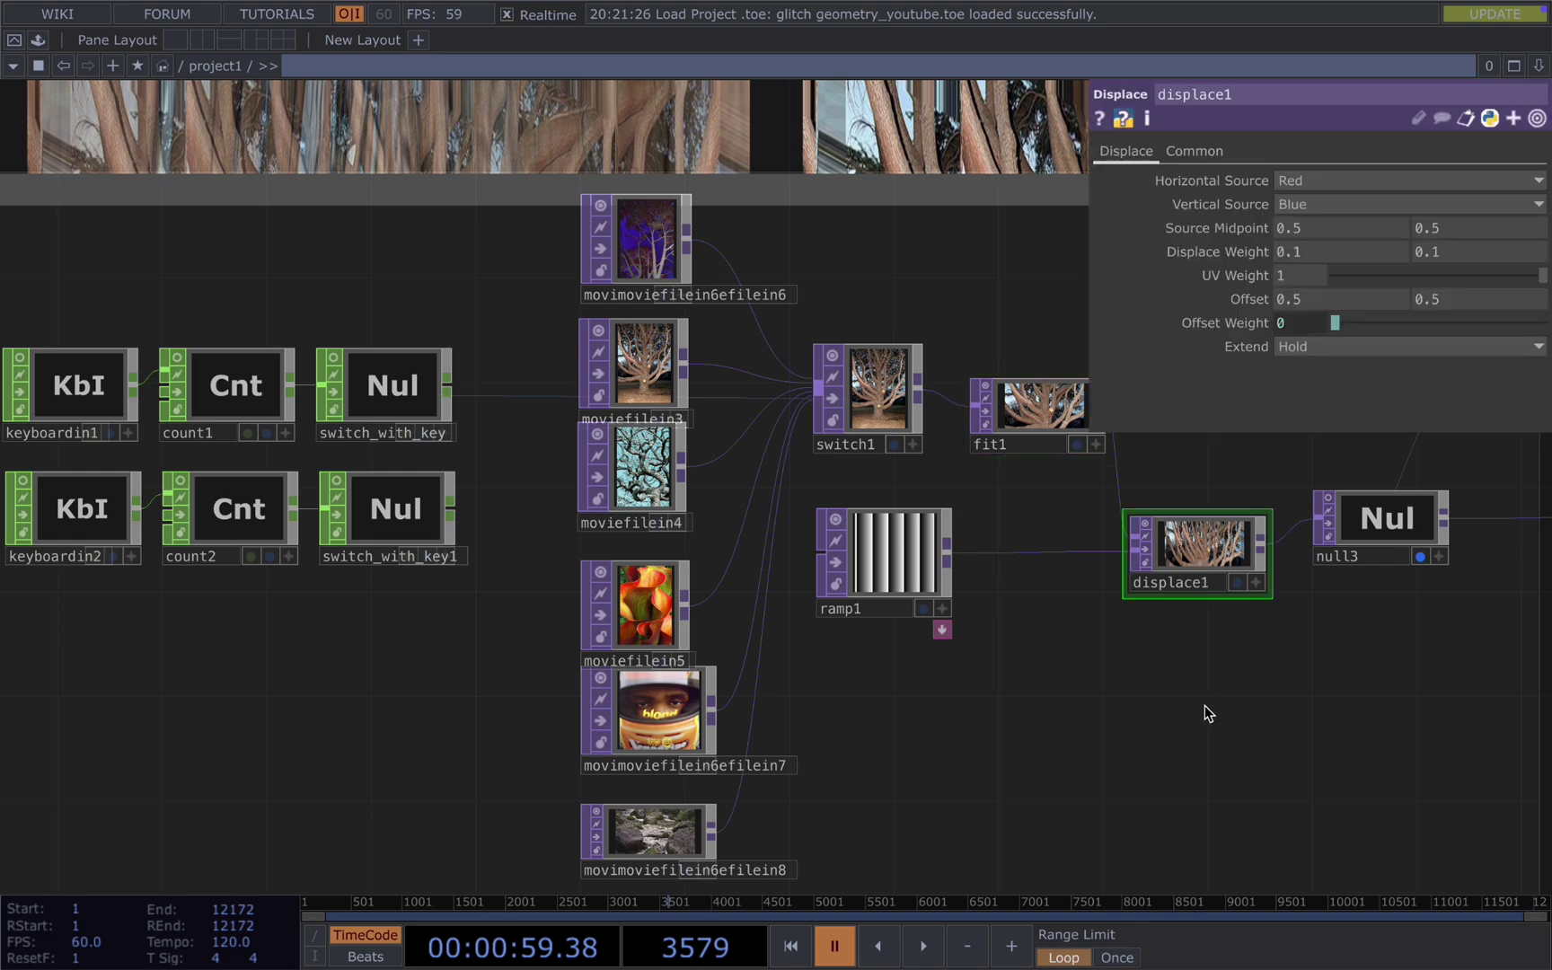
pyautogui.scroll(3, 1117, 639)
# - Shorten ramp1's Phase expression to absTime.seconds/10
pyautogui.click(790, 566)
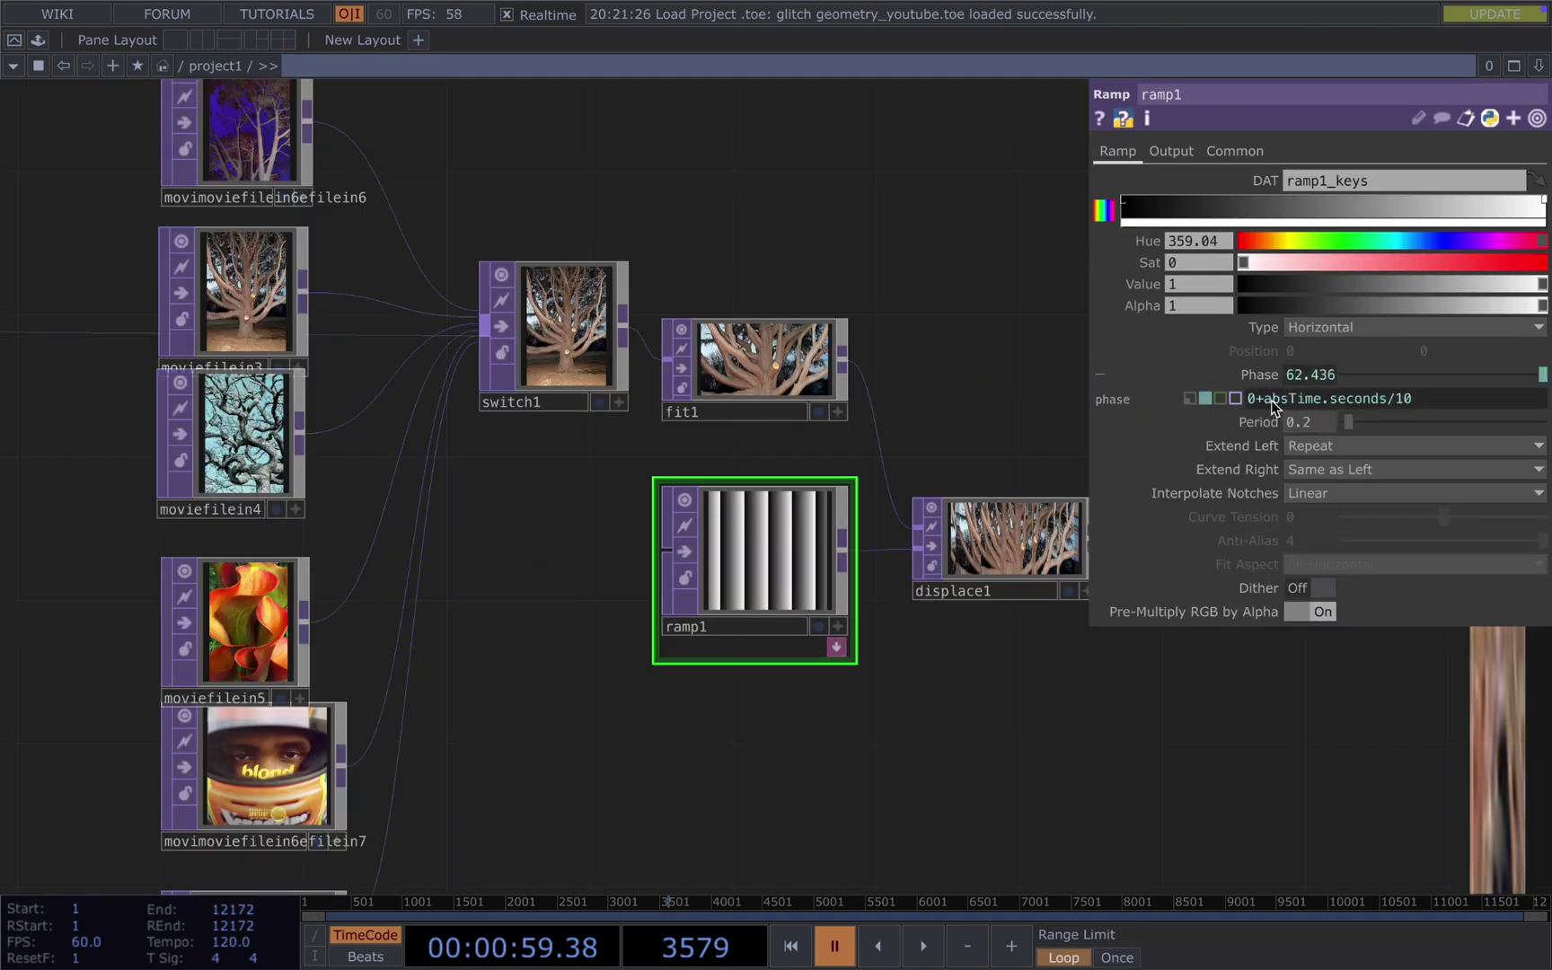
pyautogui.click(1260, 401)
pyautogui.press('BackSpace')
pyautogui.press('BackSpace')
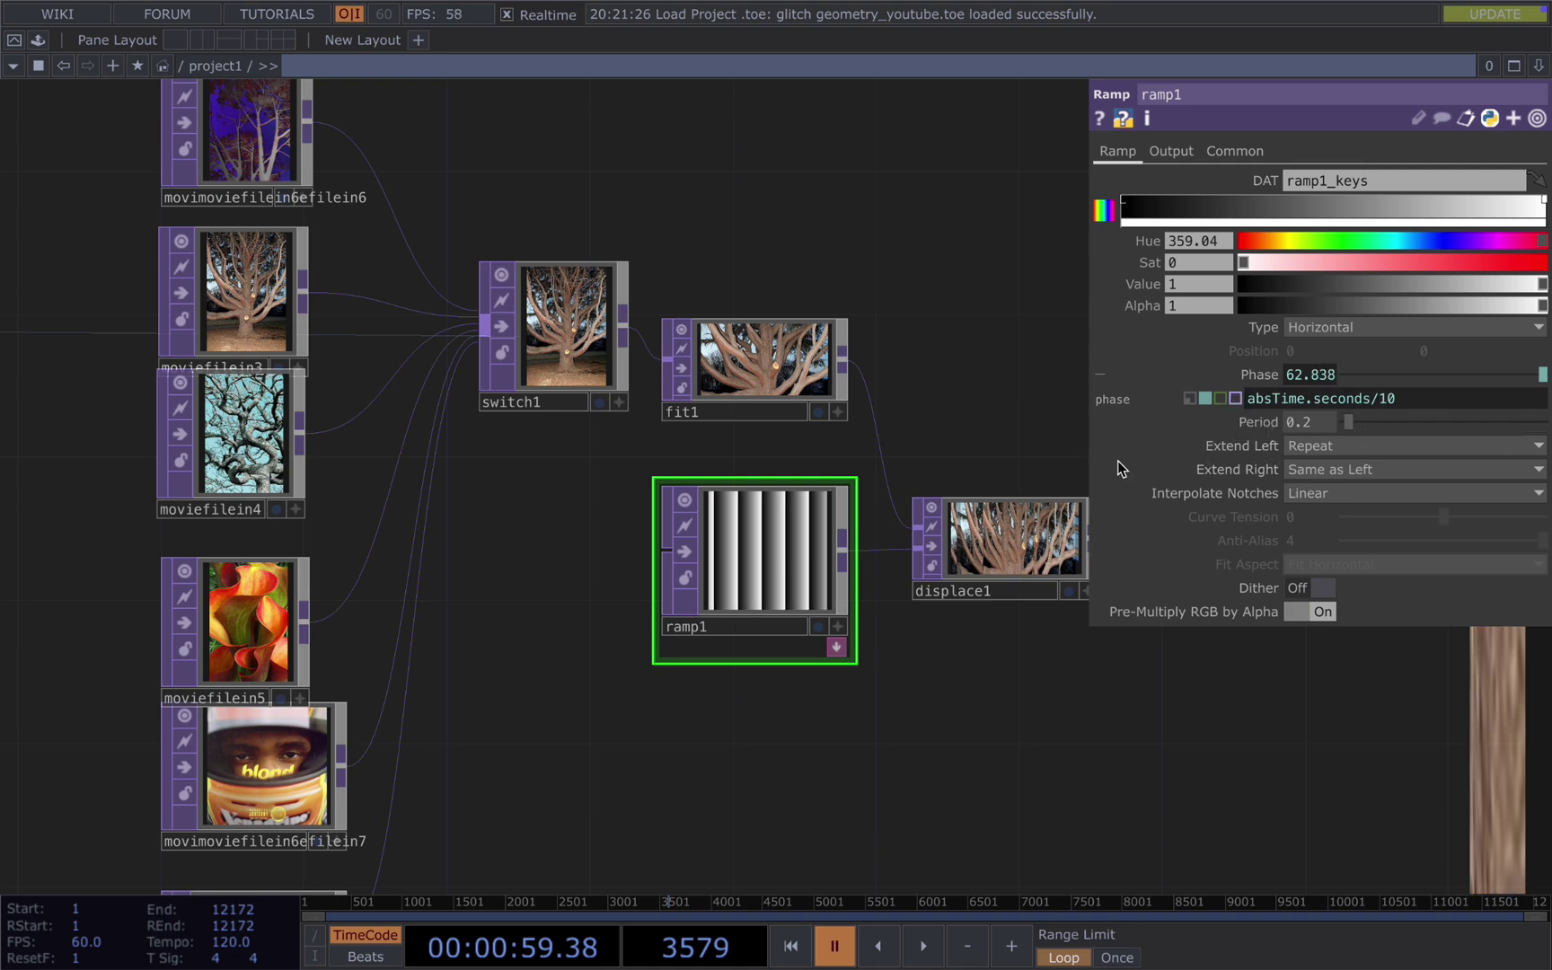
# - Play the timeline and watch how the moving ramp distorts the texture in displace1
pyautogui.moveTo(1087, 784); pyautogui.dragTo(953, 789)
pyautogui.press('space')
pyautogui.scroll(2, 622, 621)
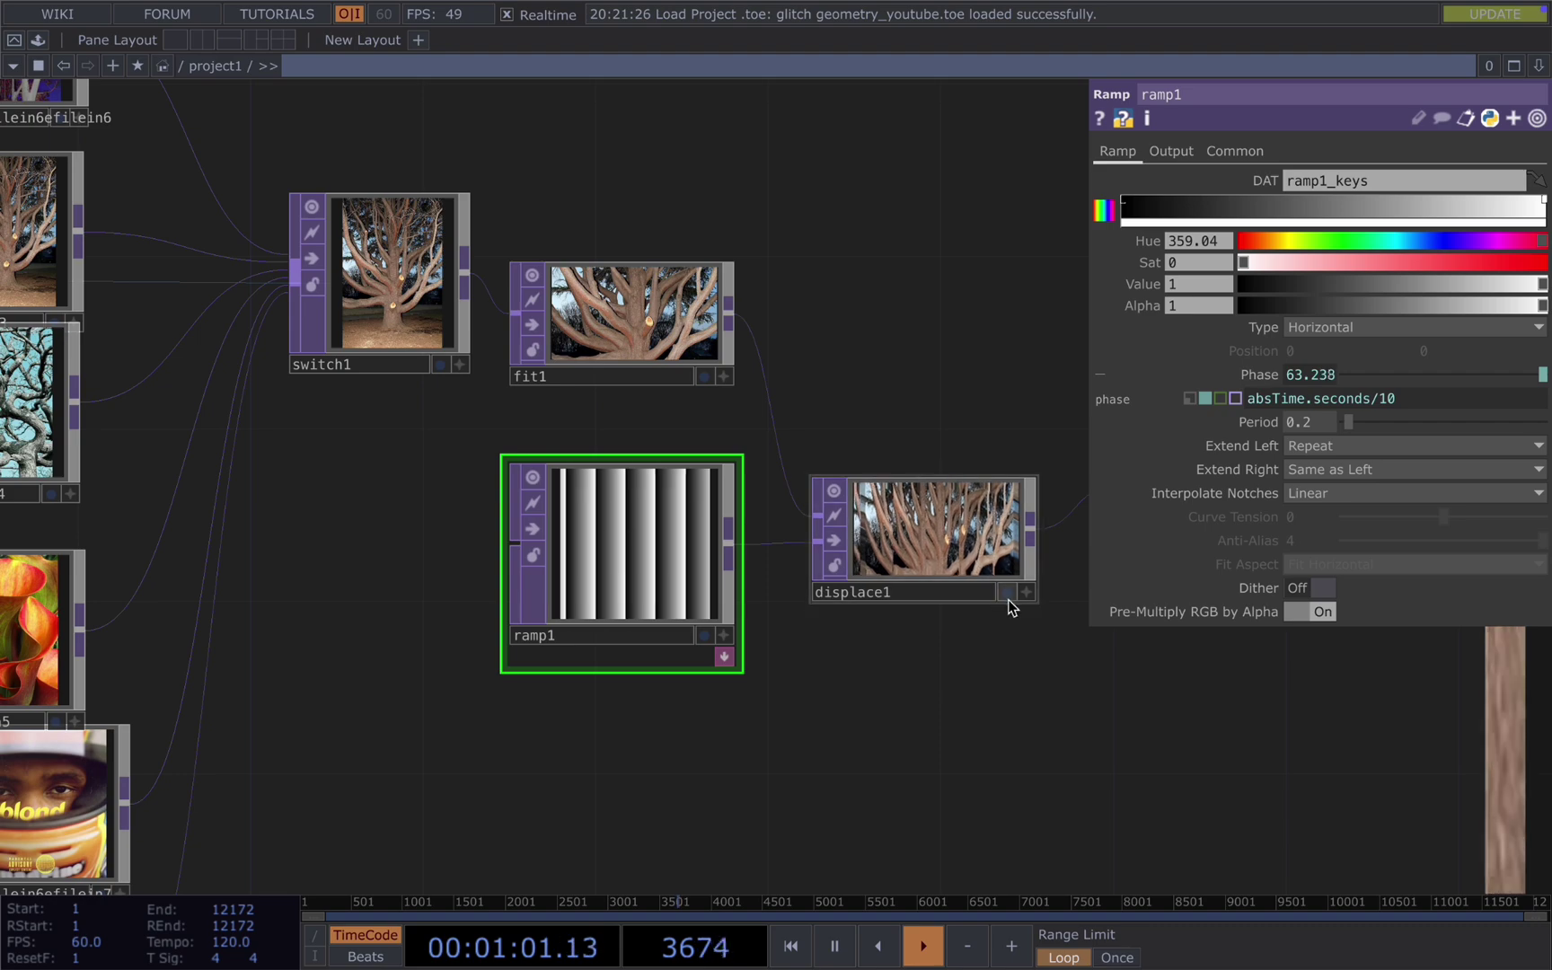
pyautogui.scroll(2, 926, 550)
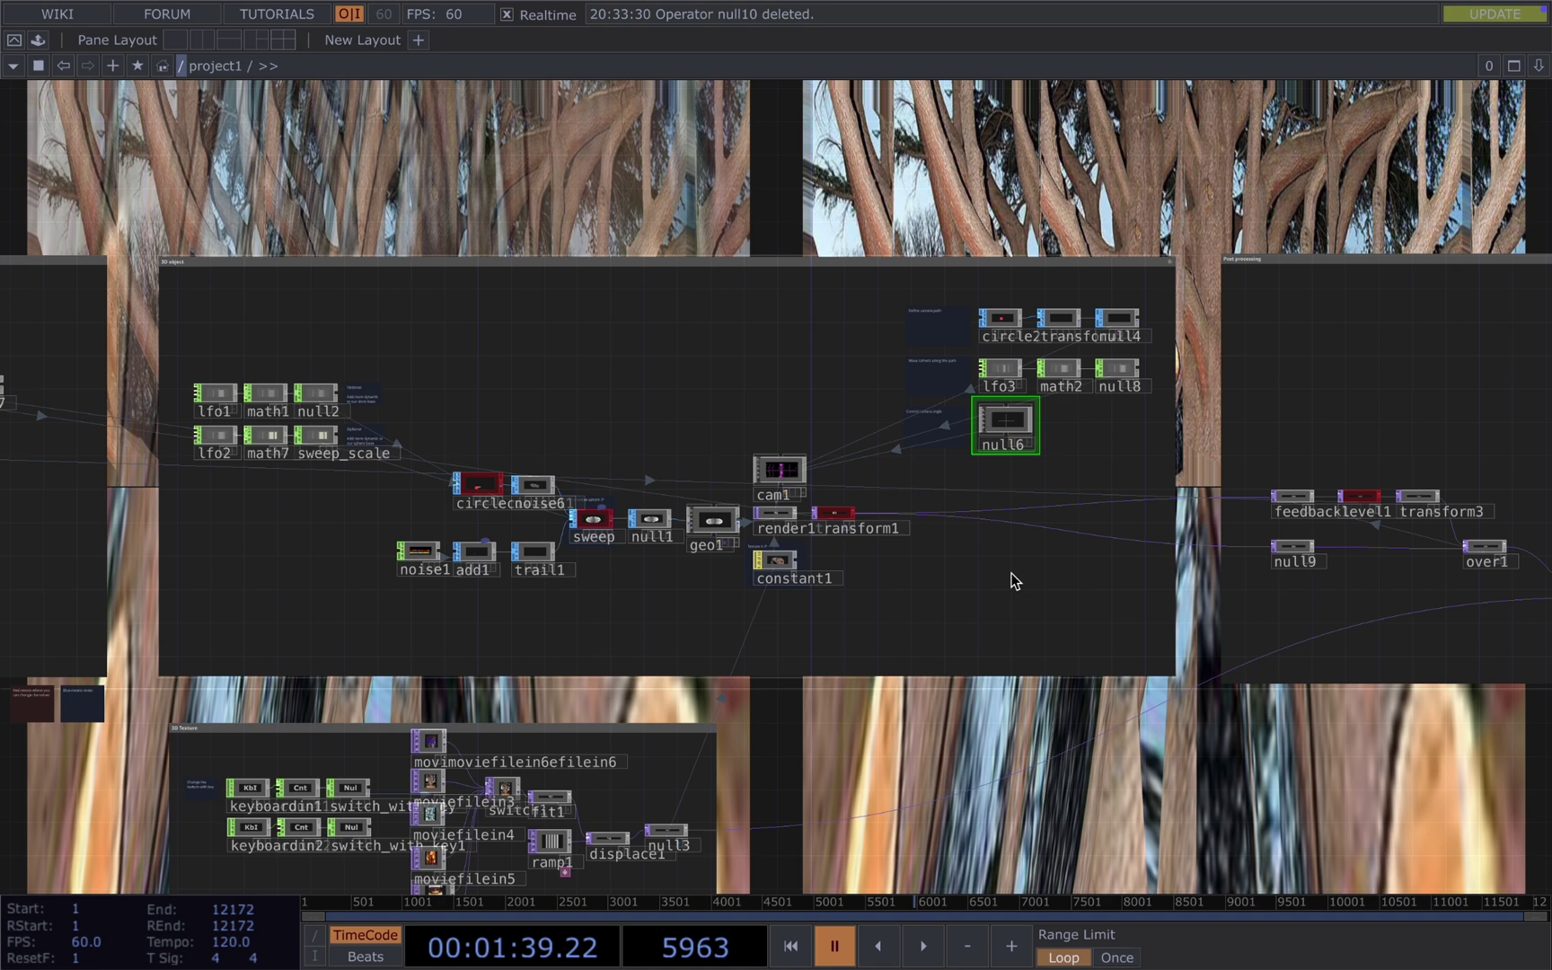
# - Locate the camera path and angle nodes in the 3D object network and show cam1's Xform parameters
pyautogui.scroll(3, 1013, 581)
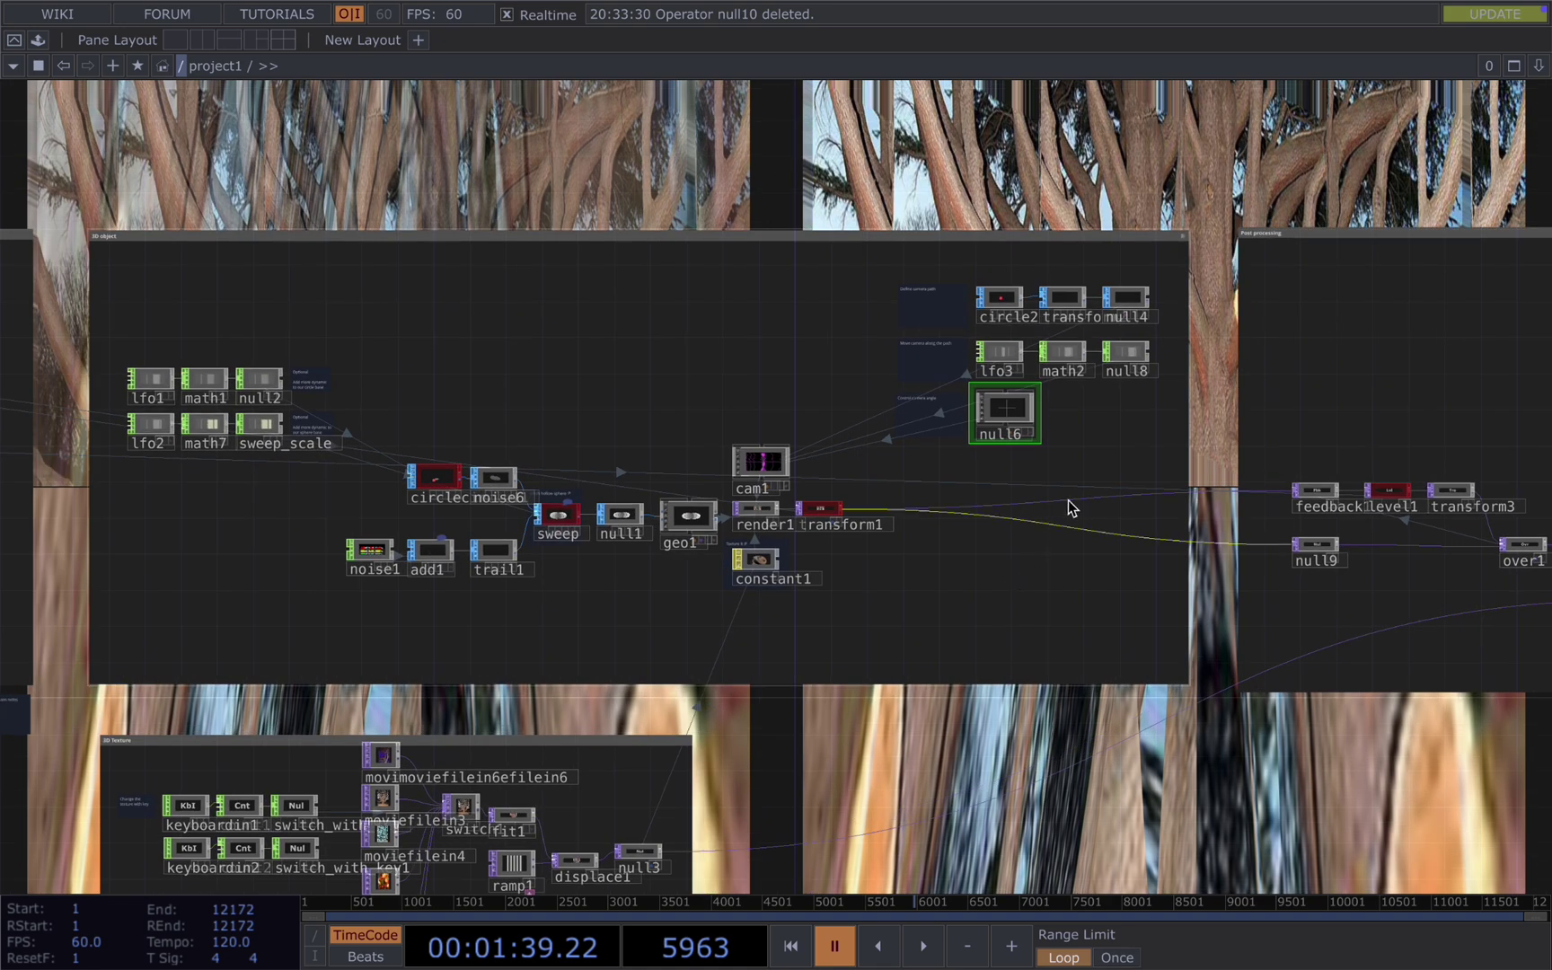
pyautogui.scroll(3, 1075, 539)
pyautogui.scroll(4, 1074, 557)
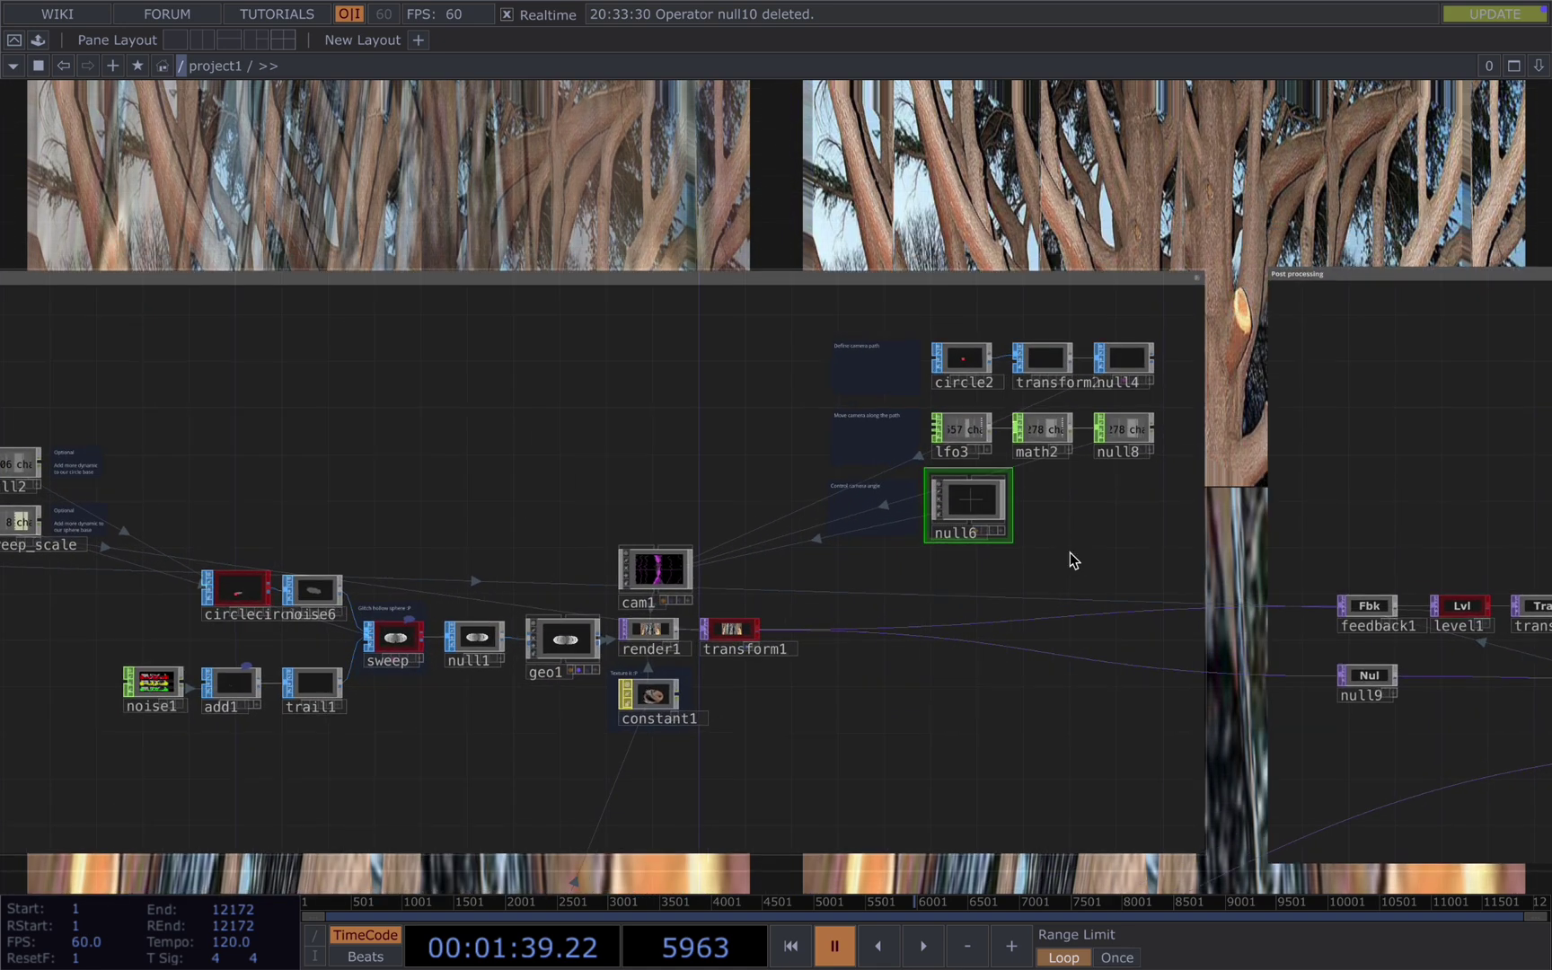
pyautogui.scroll(2, 1075, 557)
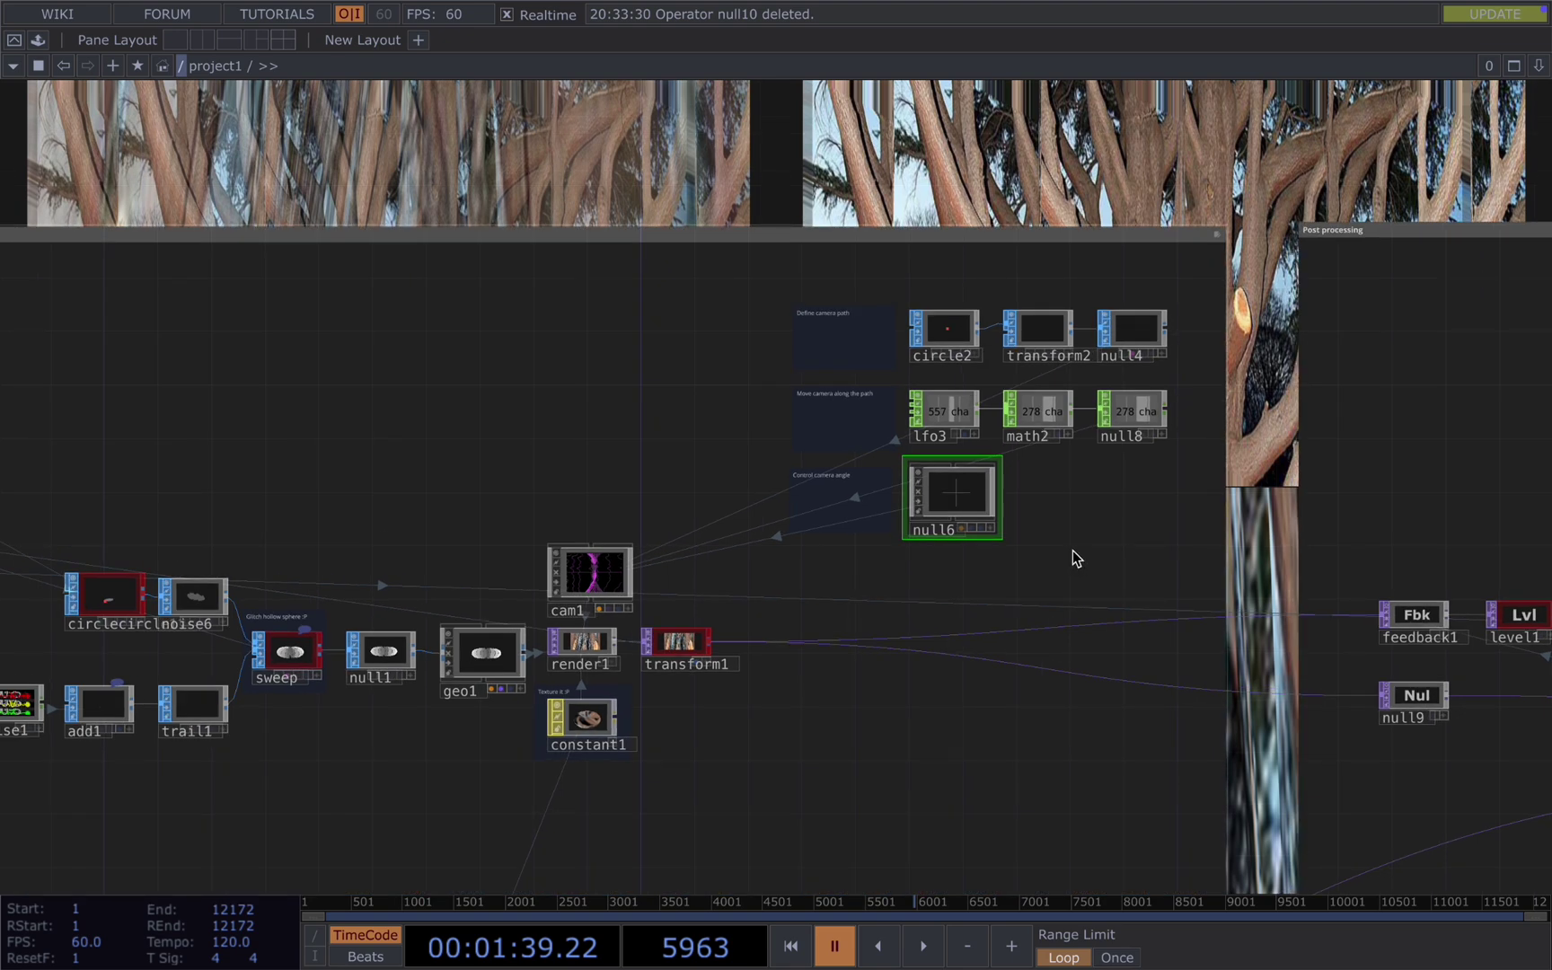
pyautogui.scroll(1, 1072, 550)
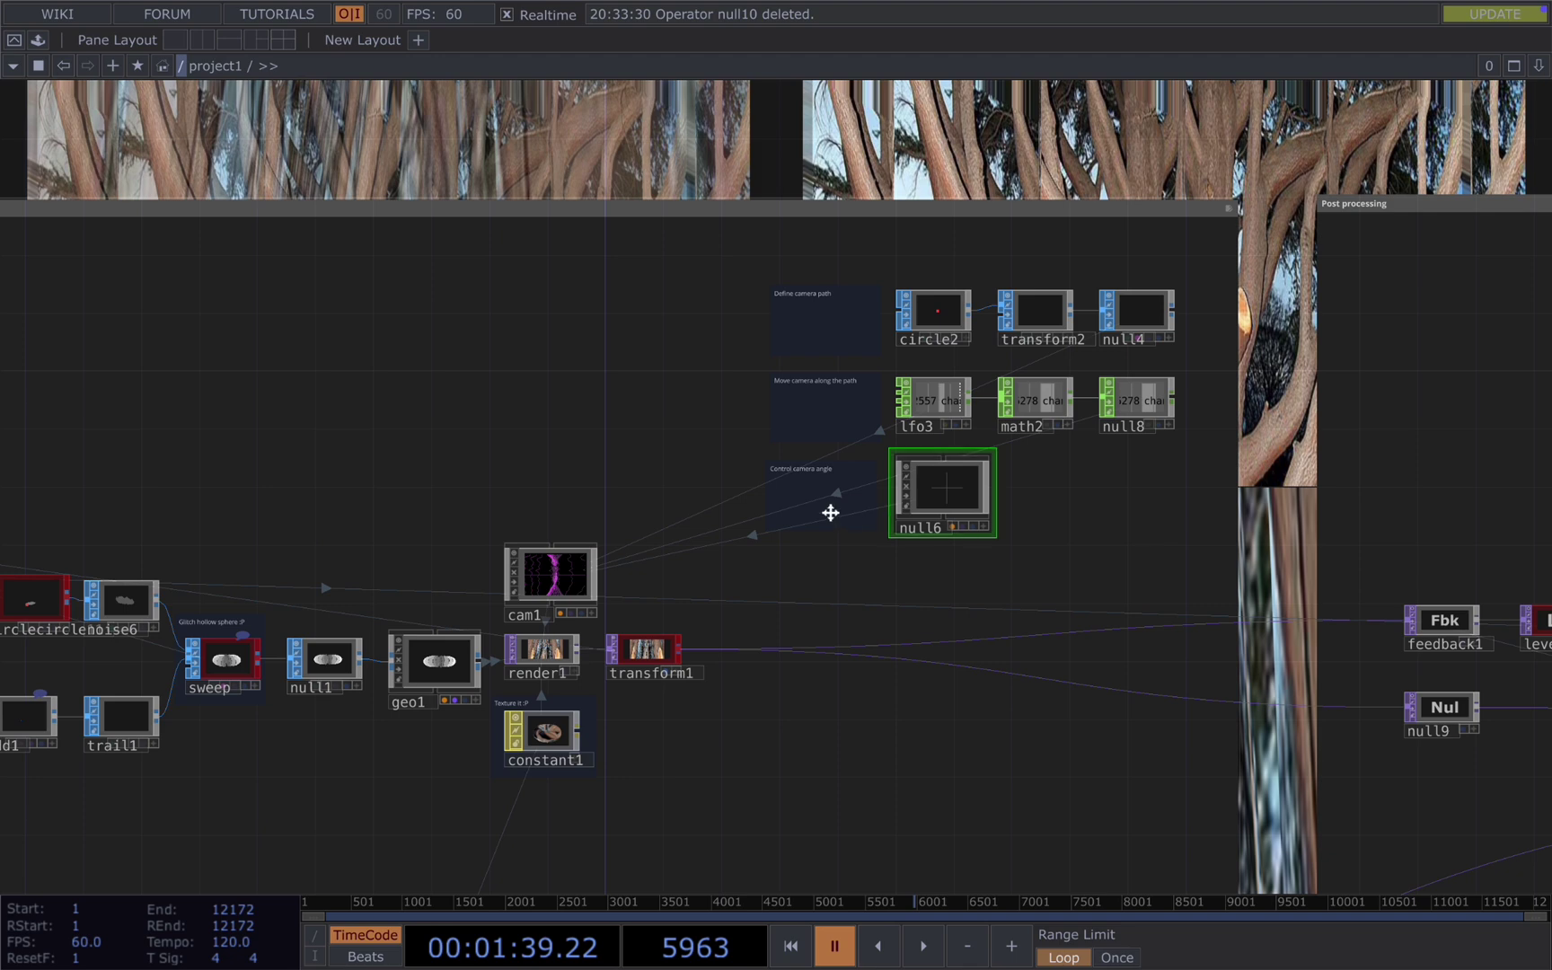
pyautogui.click(539, 595)
pyautogui.press('p')
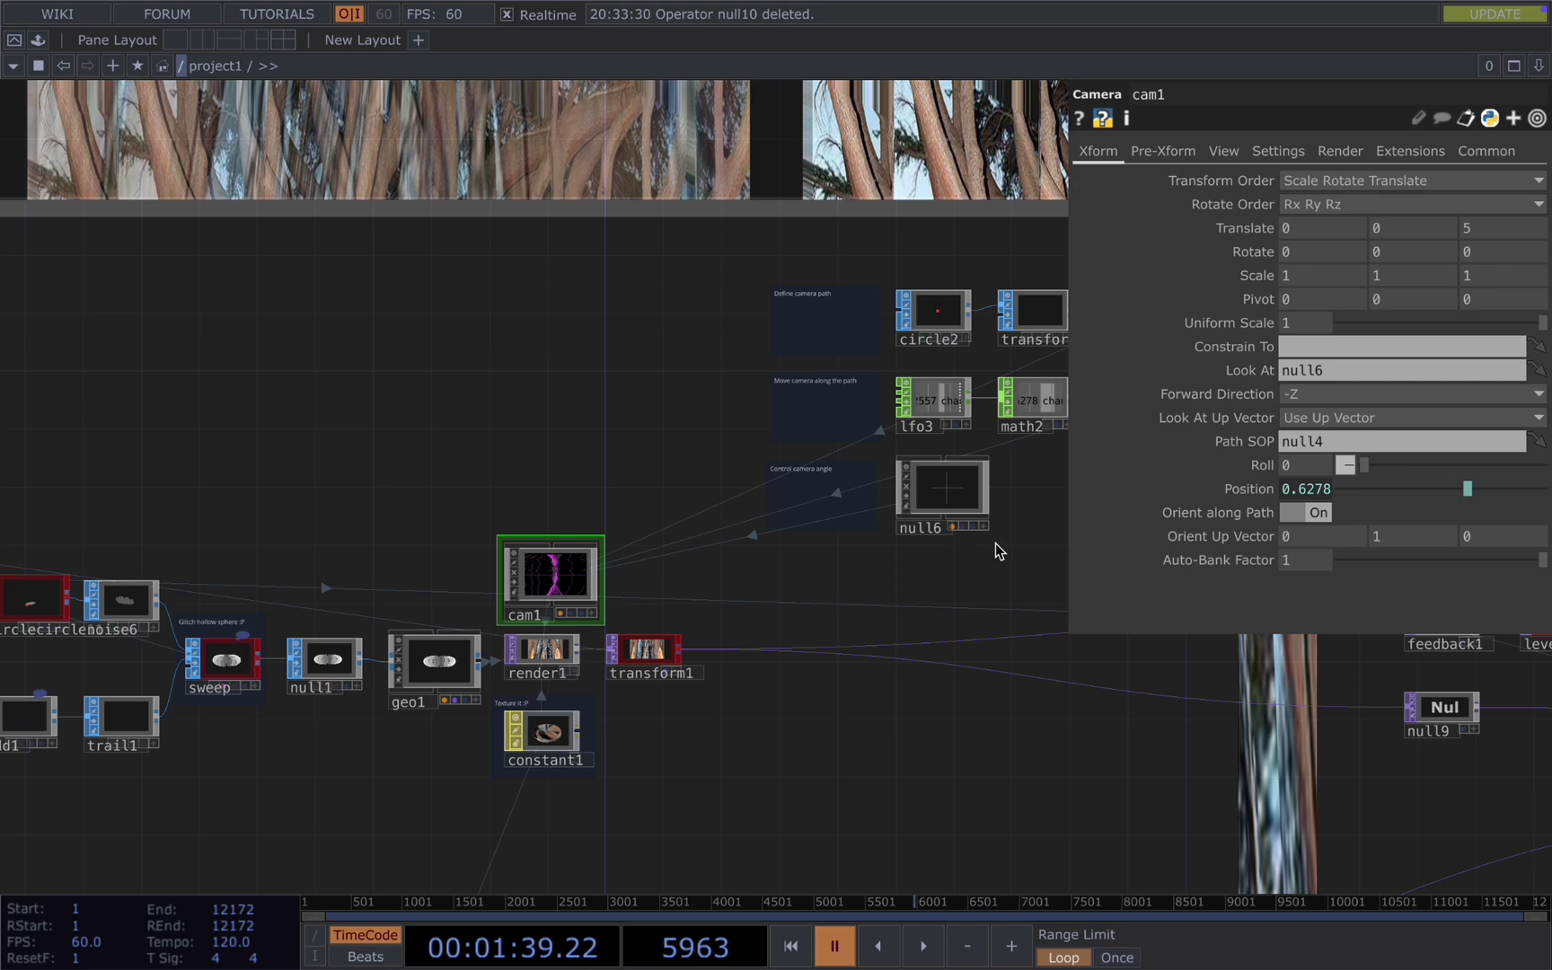
pyautogui.moveTo(969, 558); pyautogui.dragTo(789, 575)
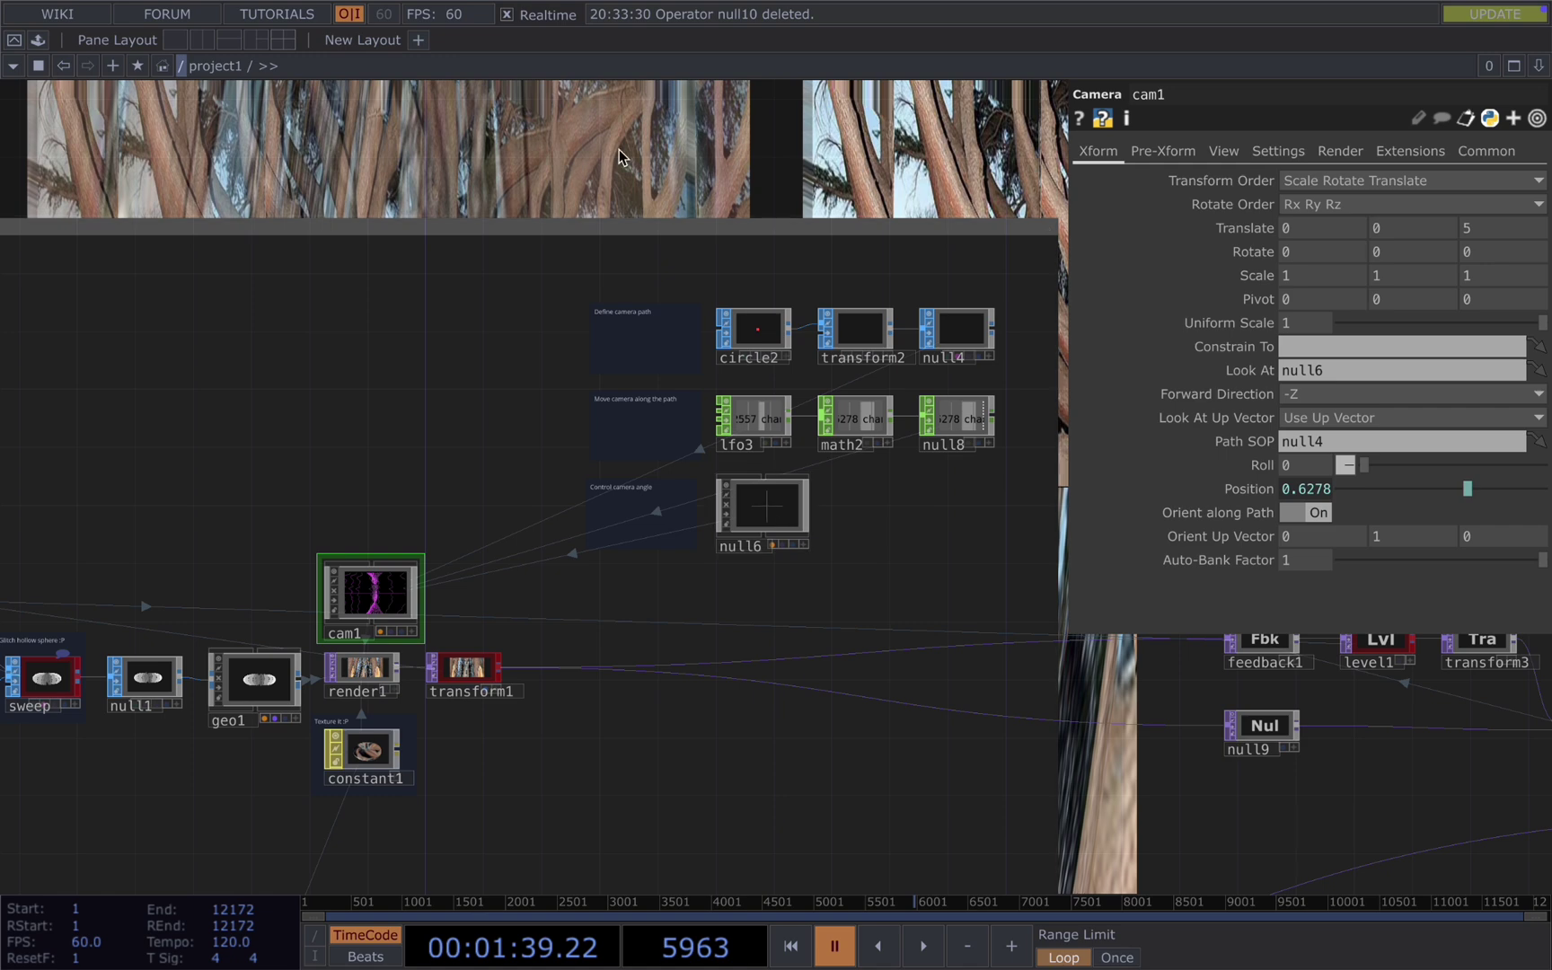
# - Add a Null COMP above cam1 as a demonstration and delete it again
pyautogui.press('Tab')
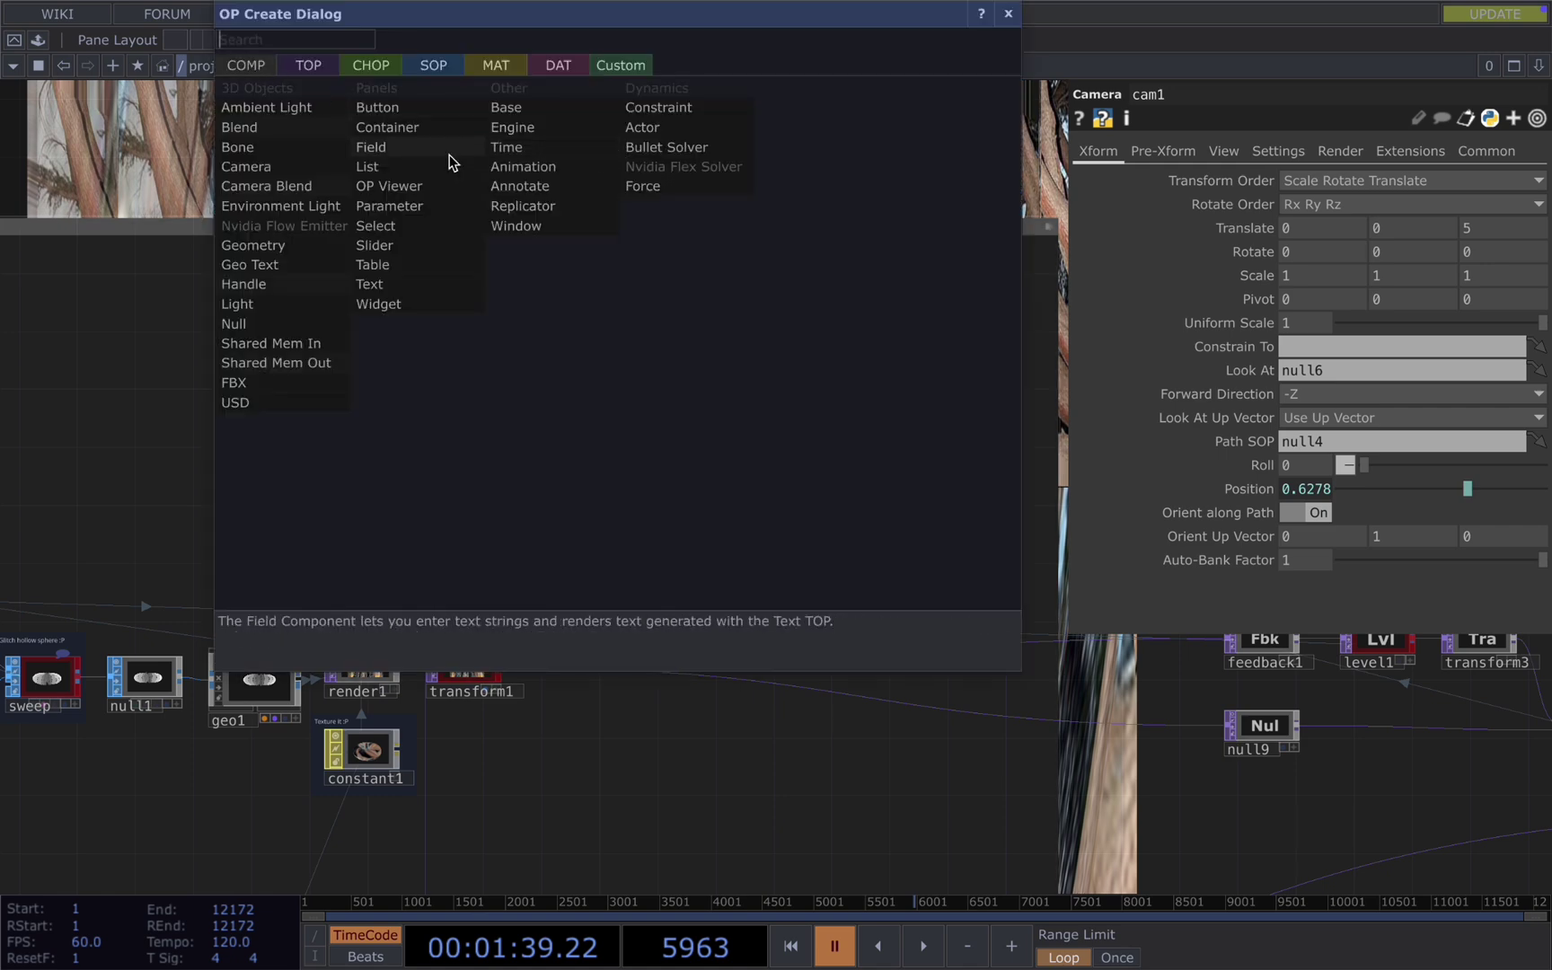
pyautogui.click(234, 324)
pyautogui.click(411, 368)
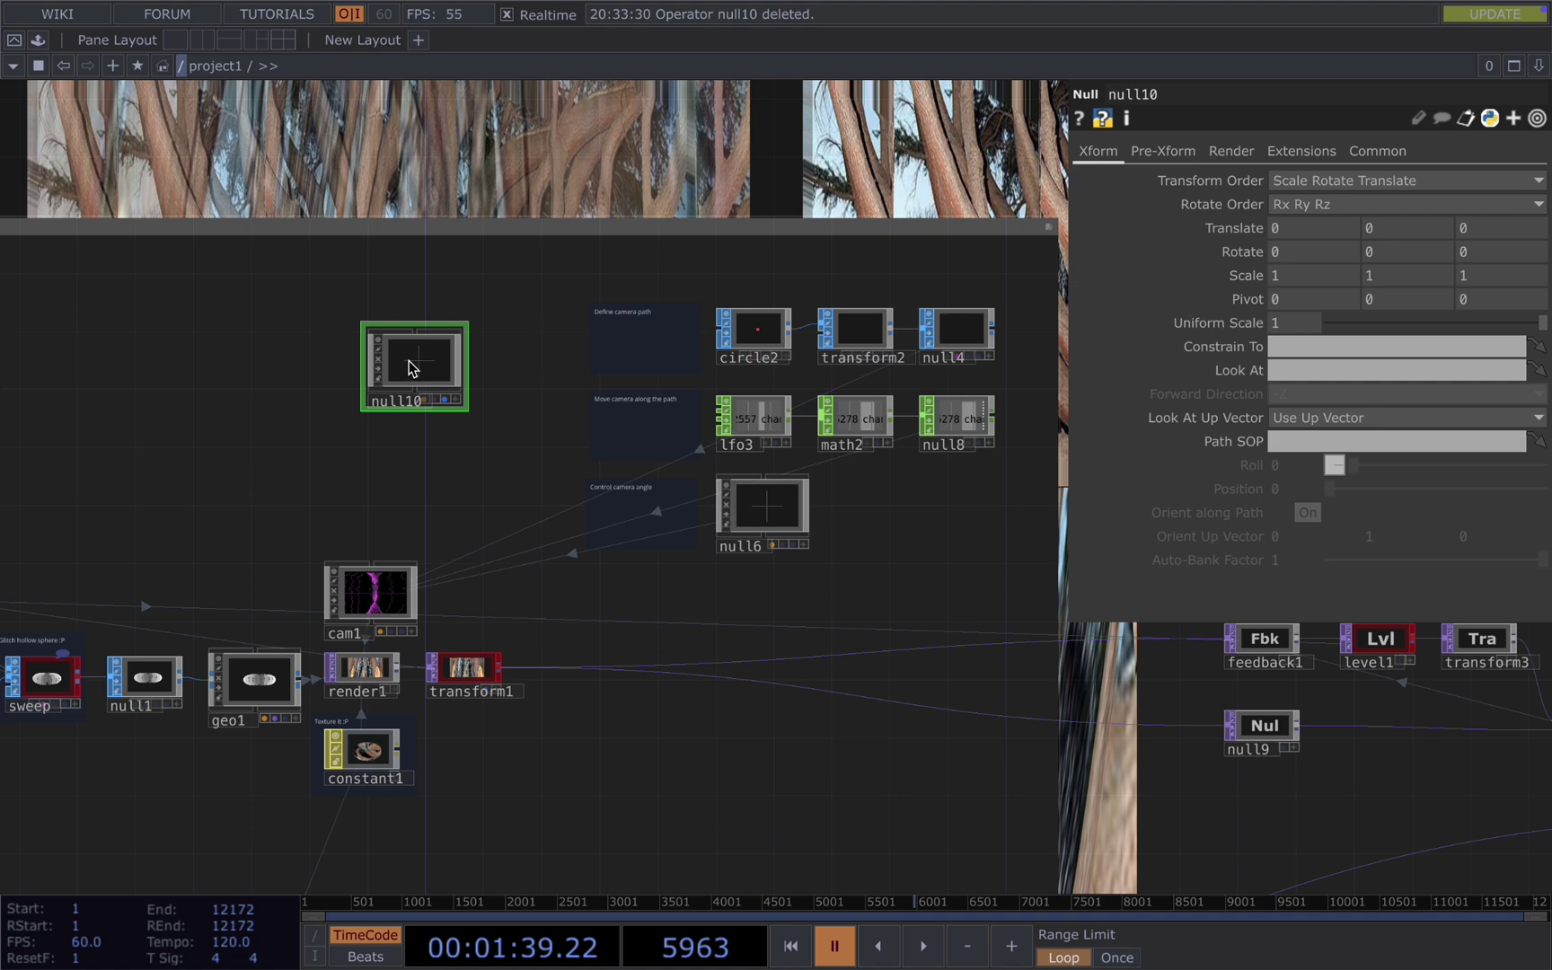
pyautogui.press('Delete')
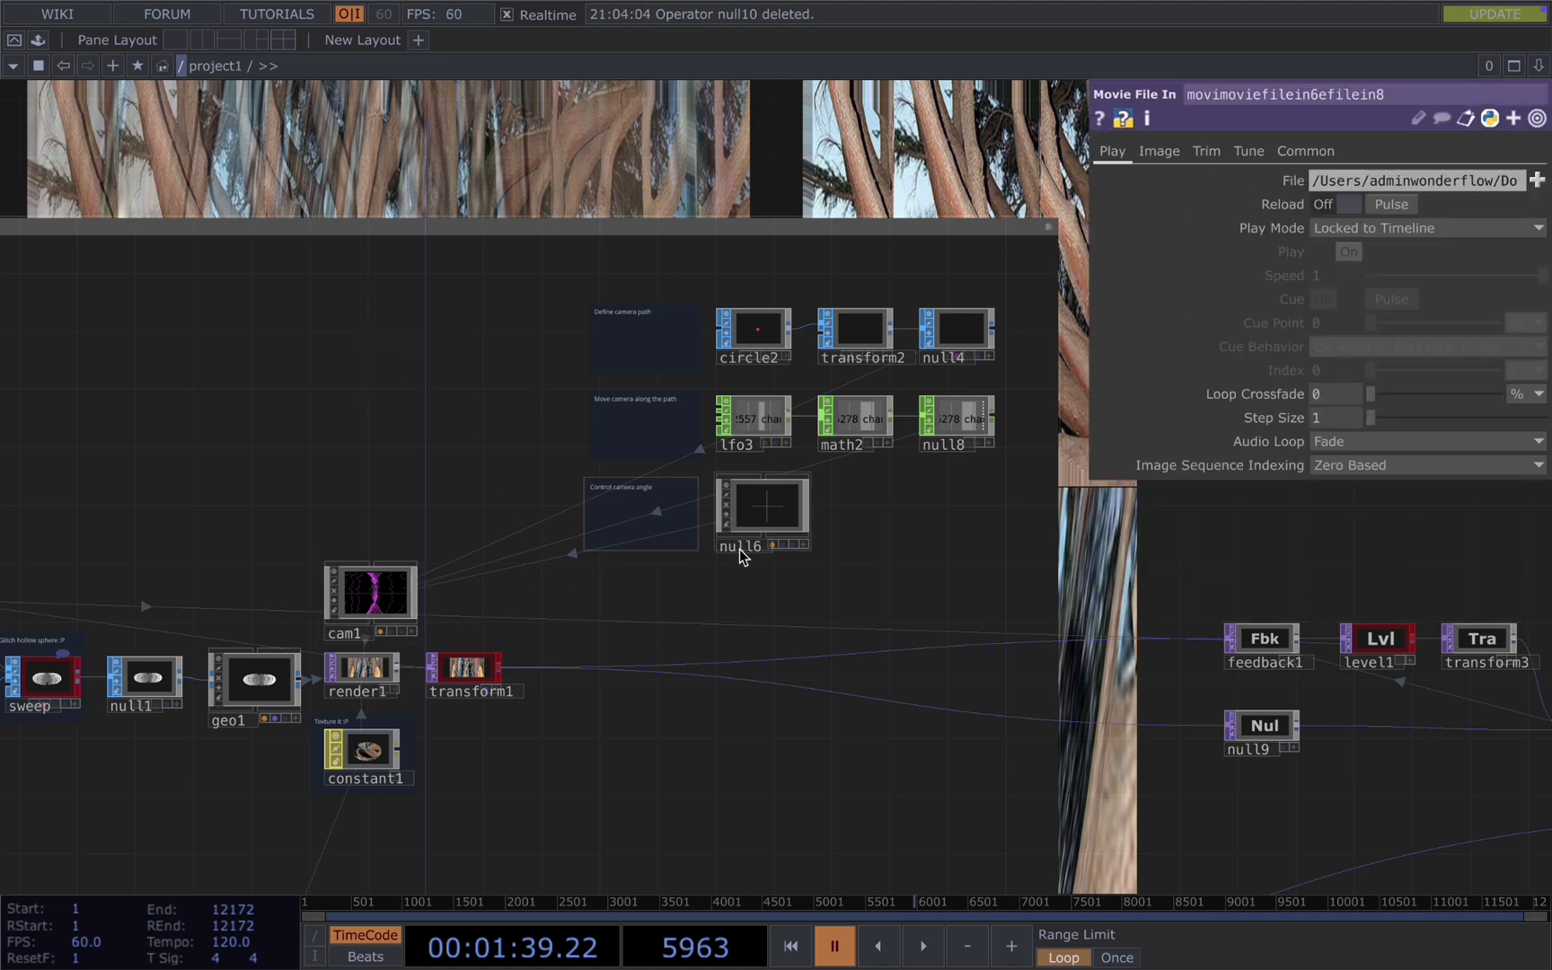
# - Check cam1's Look At parameter and show the Xform parameters of the referenced null6
pyautogui.click(408, 586)
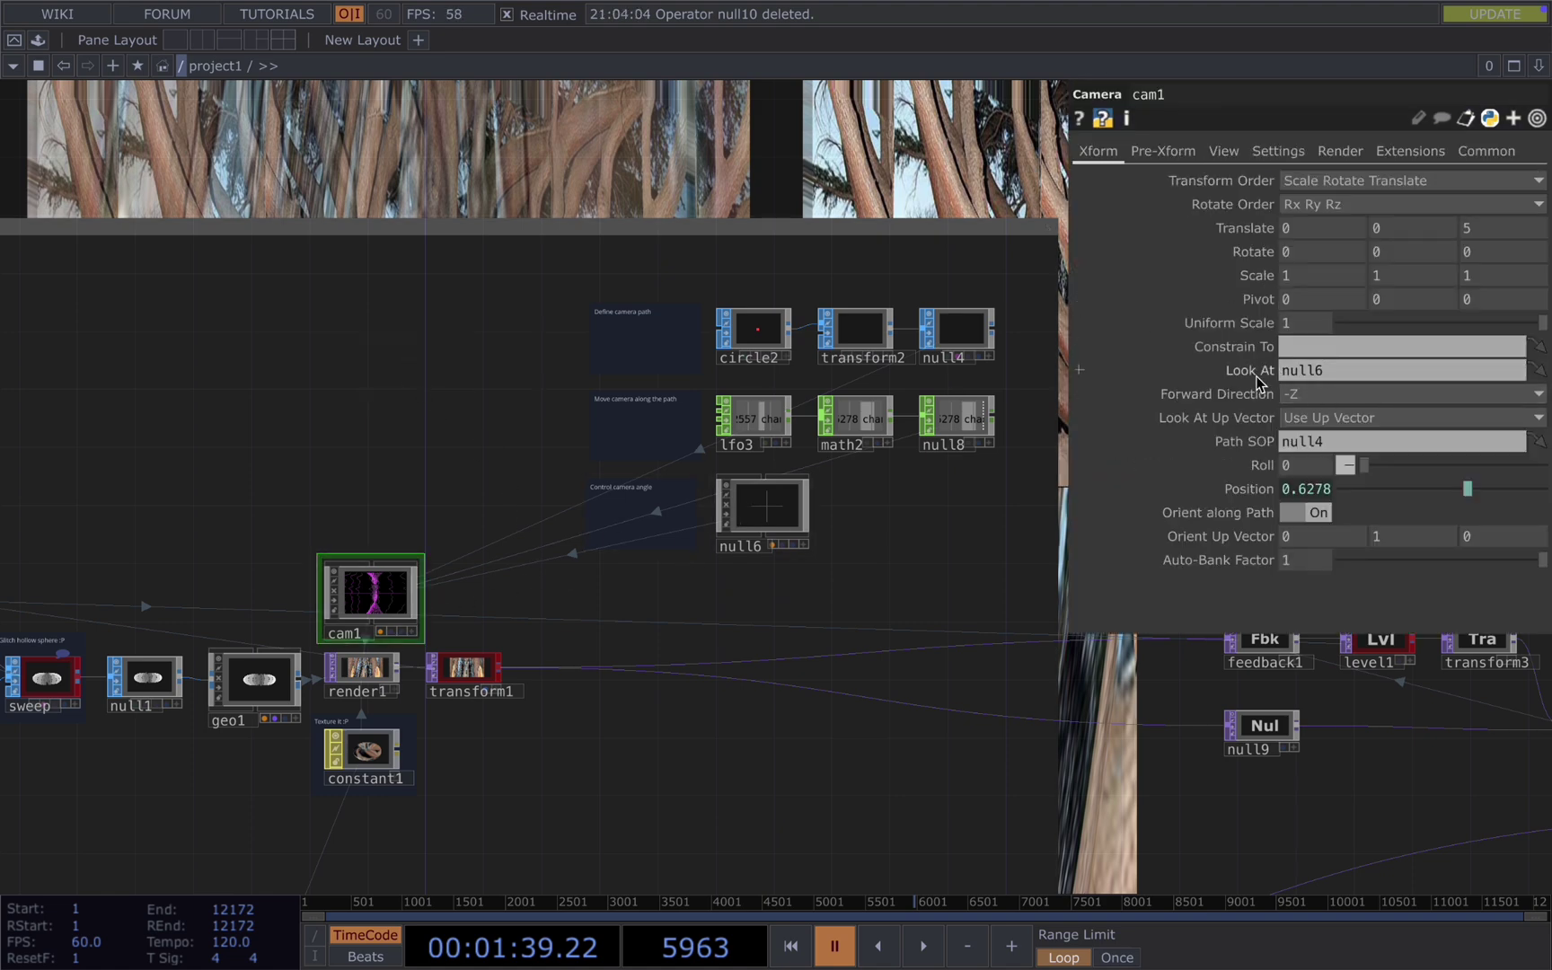
pyautogui.click(781, 509)
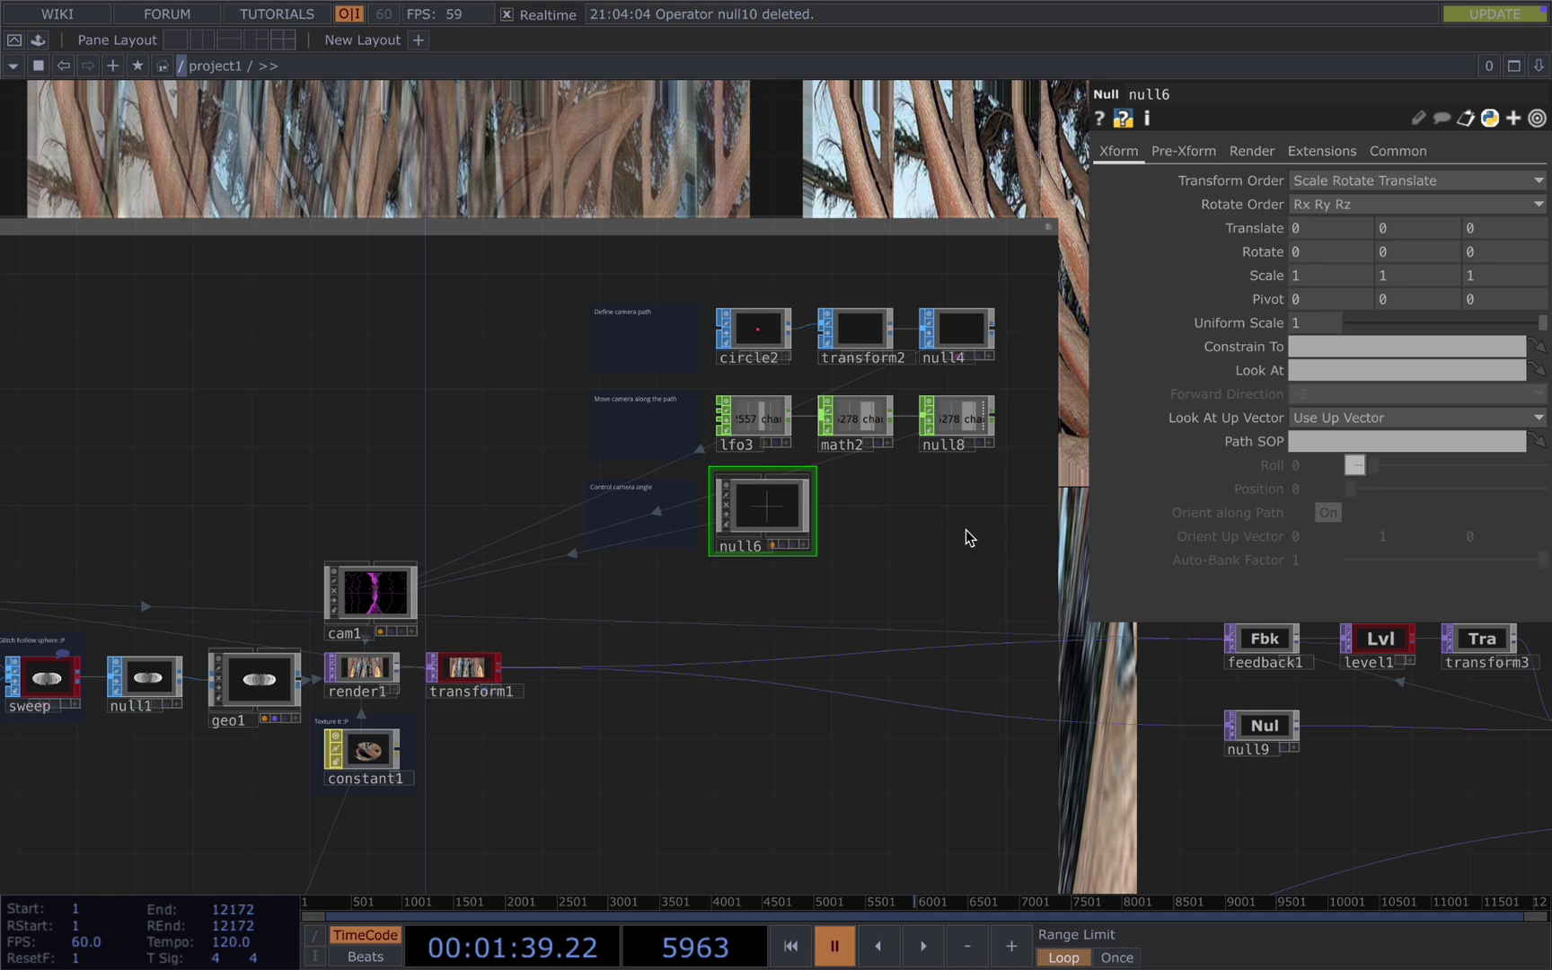
# - Split the workspace into two side-by-side panes, make the second a Geometry Viewer and orbit to show the whole torus wireframe
pyautogui.click(190, 41)
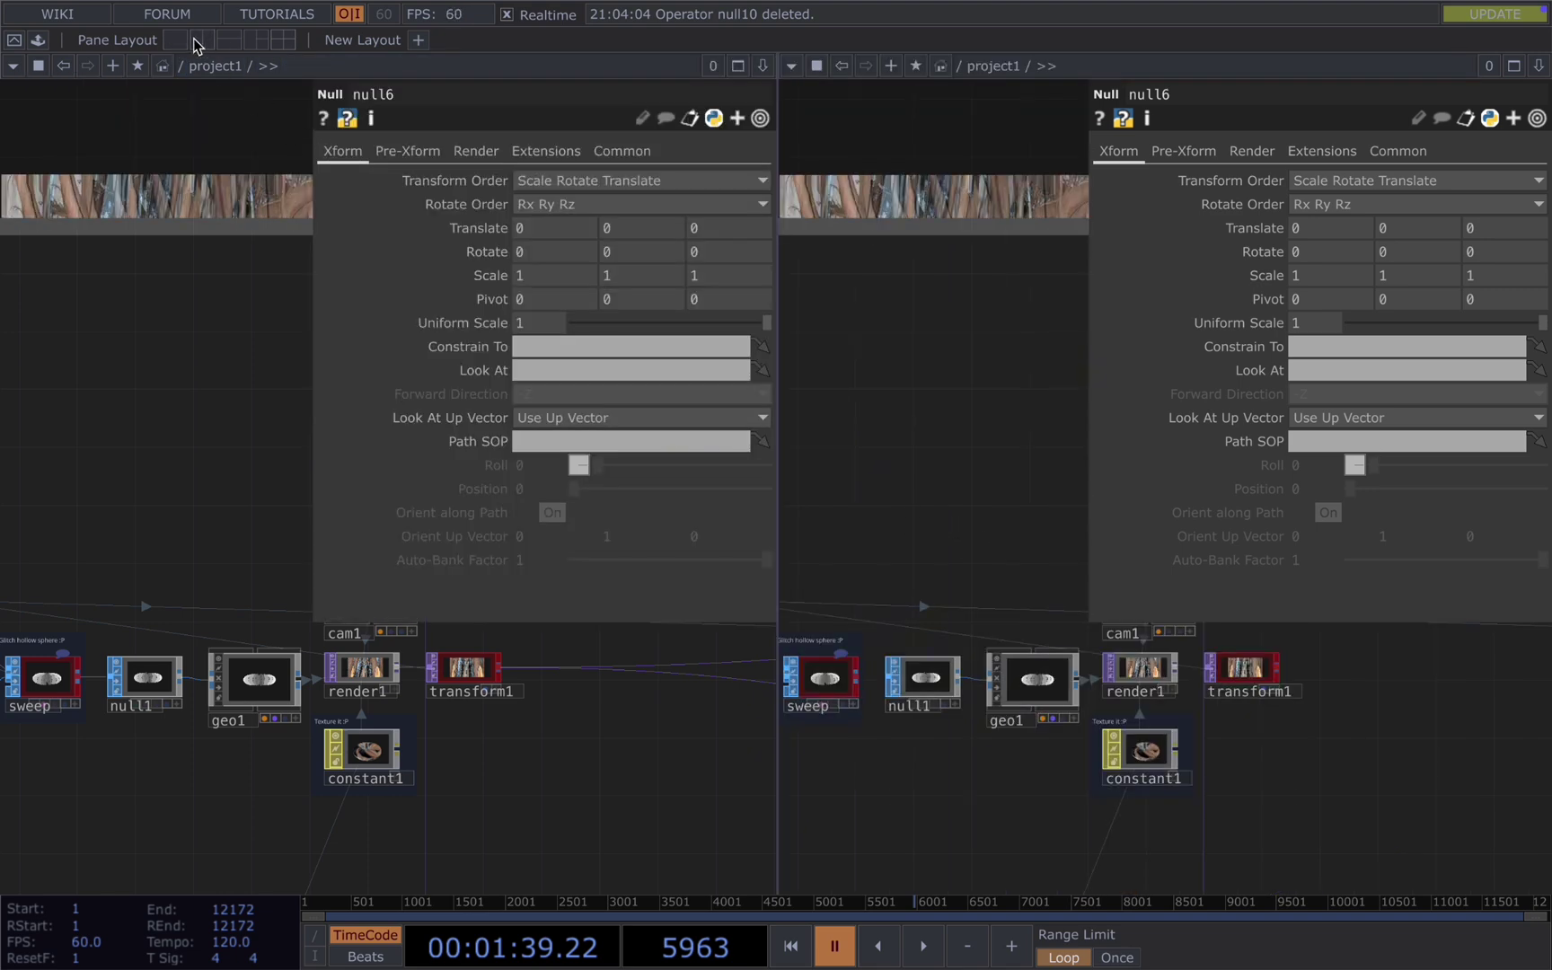
pyautogui.click(797, 69)
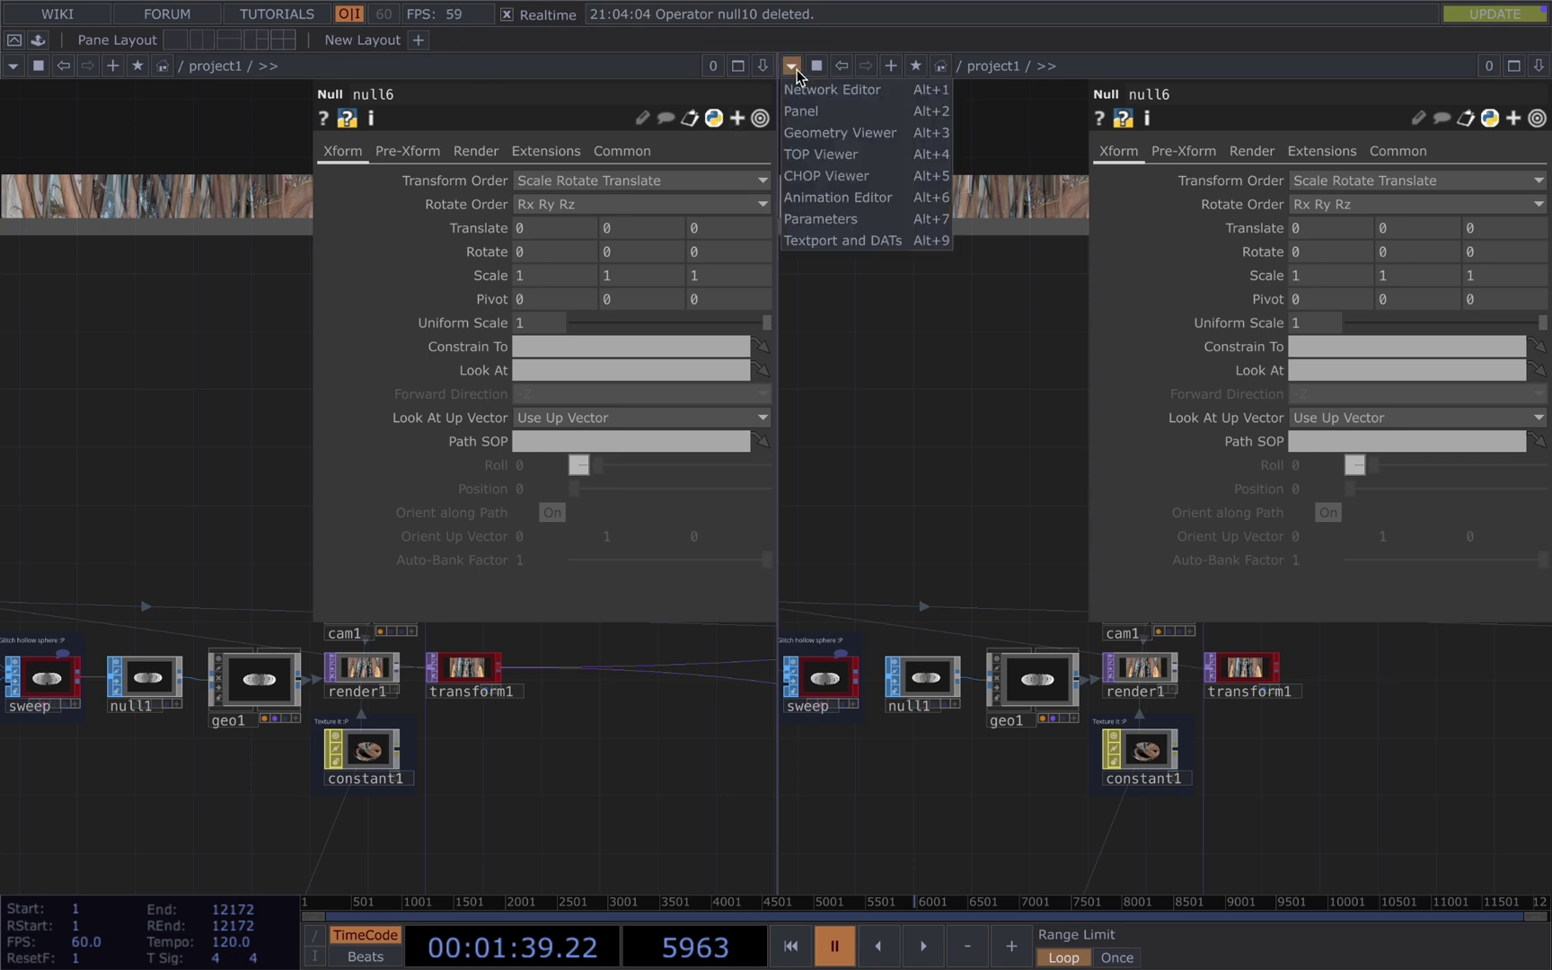
pyautogui.click(865, 132)
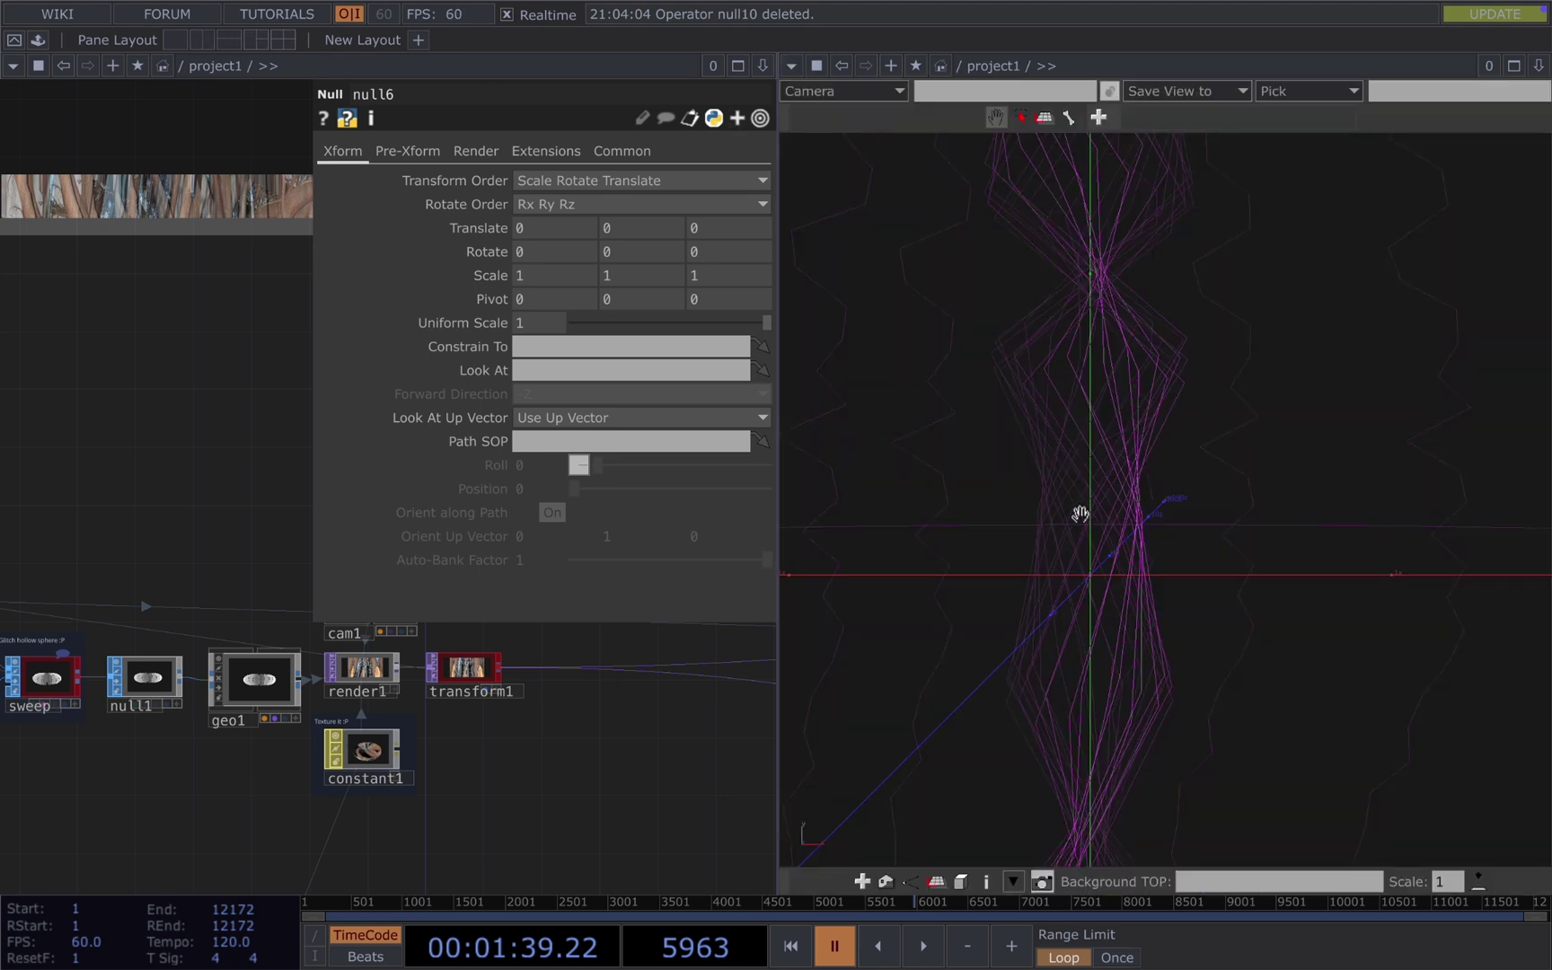
pyautogui.moveTo(1077, 526); pyautogui.dragTo(1038, 609)
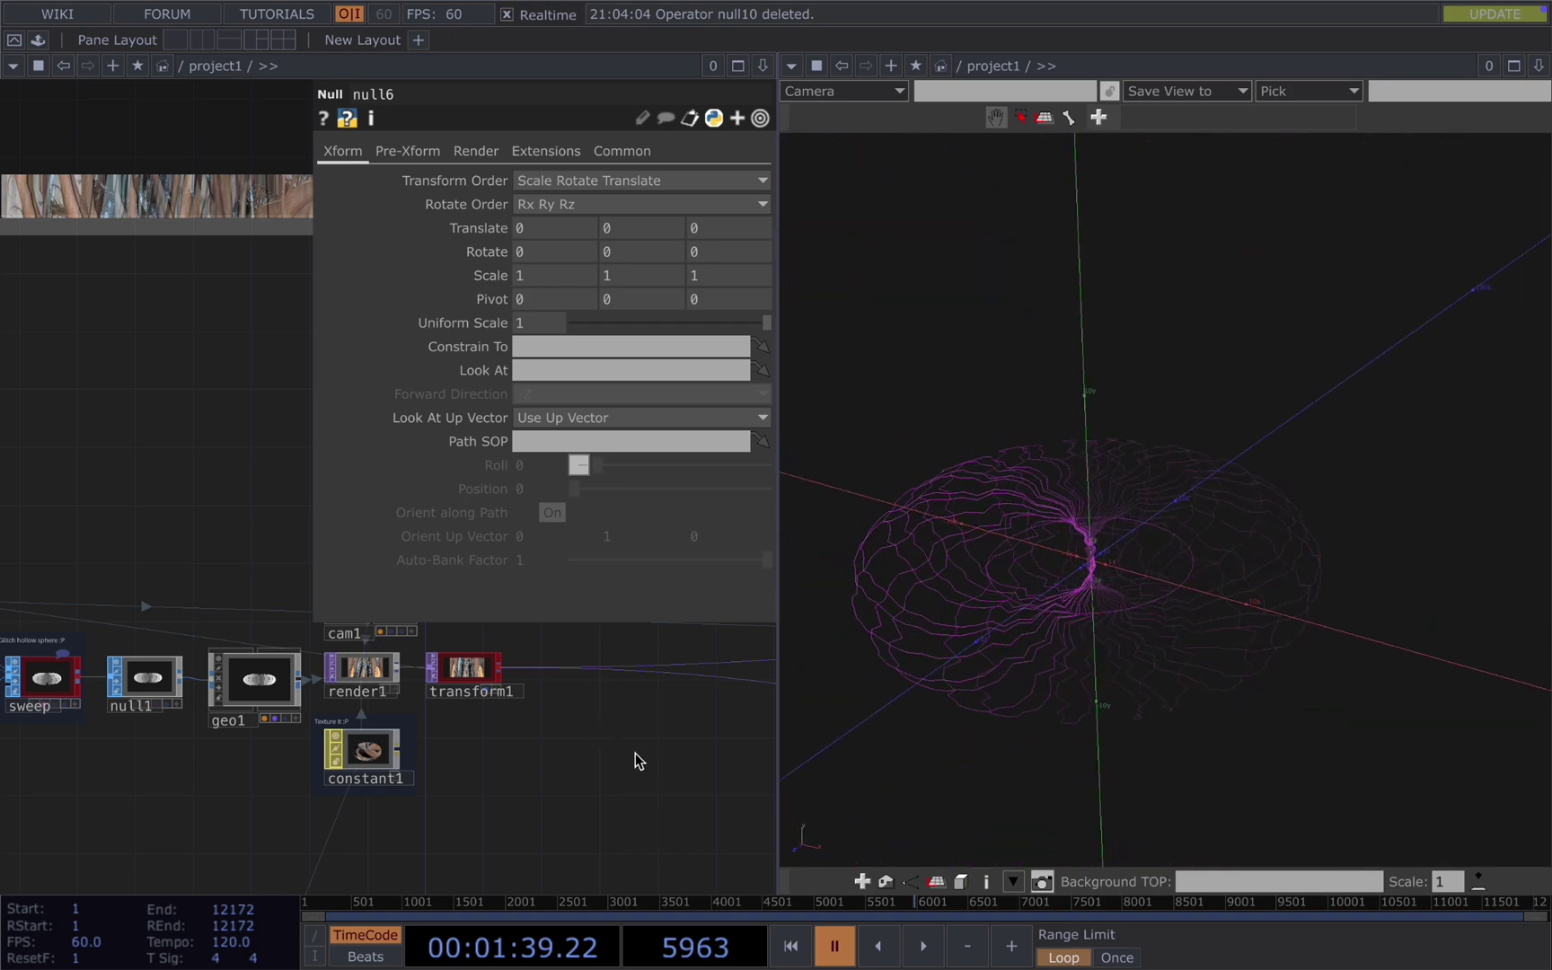
# - Hide the parameter display and toggle null4's Template flag to examine the camera path in the Geometry Viewer
pyautogui.press('p')
pyautogui.moveTo(562, 735); pyautogui.dragTo(370, 723)
pyautogui.moveTo(559, 597); pyautogui.dragTo(374, 671)
pyautogui.scroll(5, 594, 420)
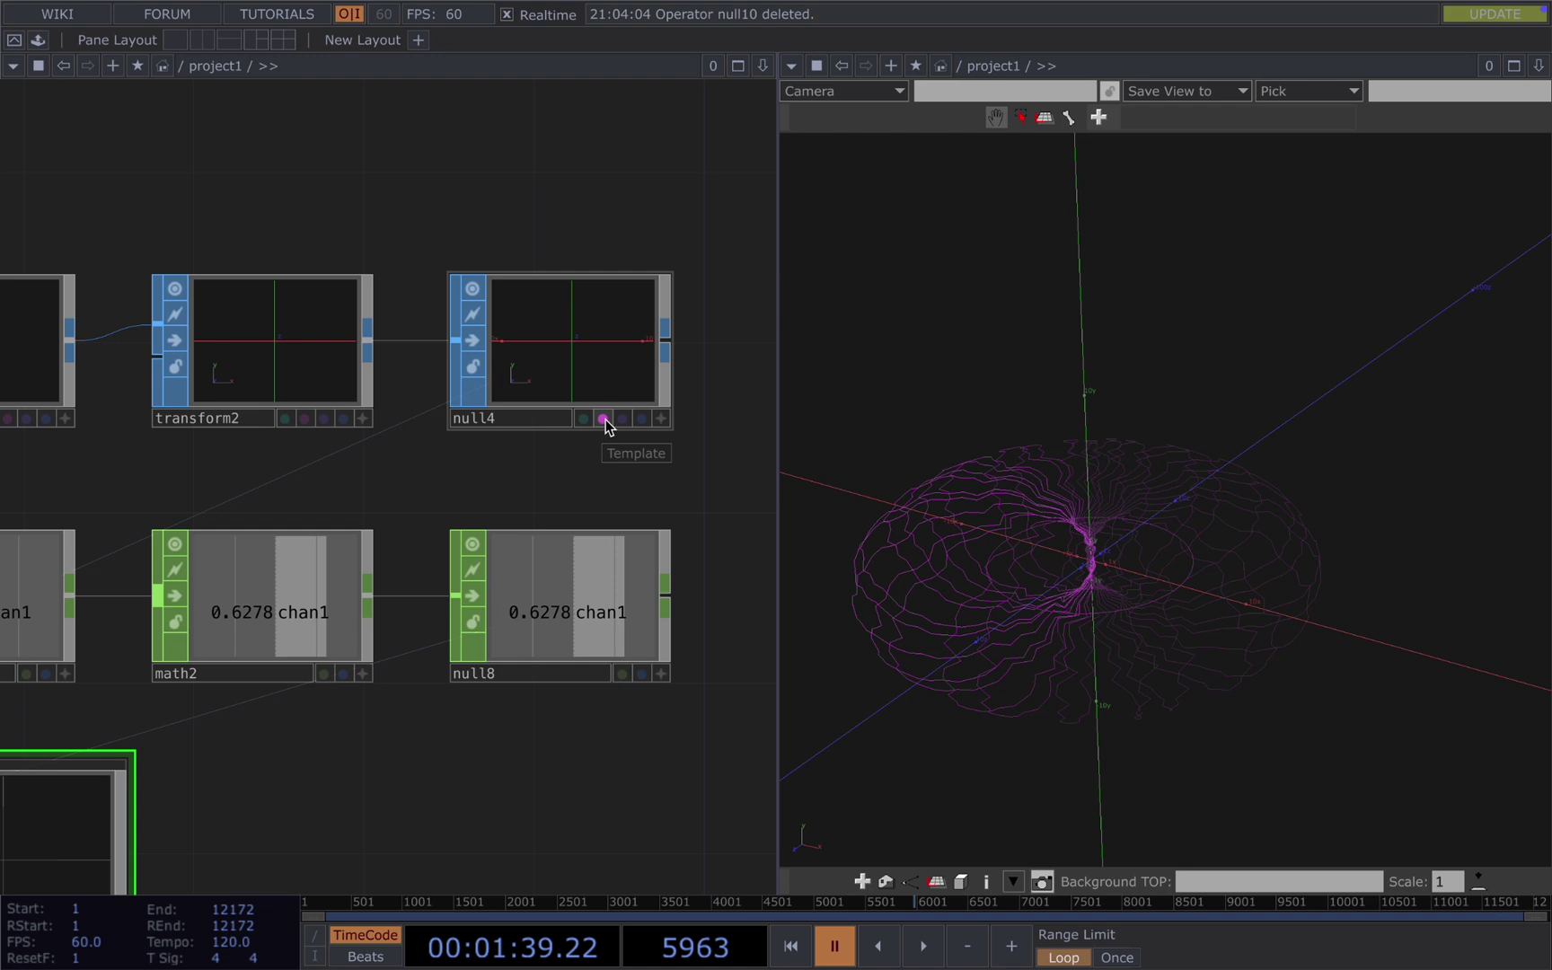
pyautogui.click(602, 418)
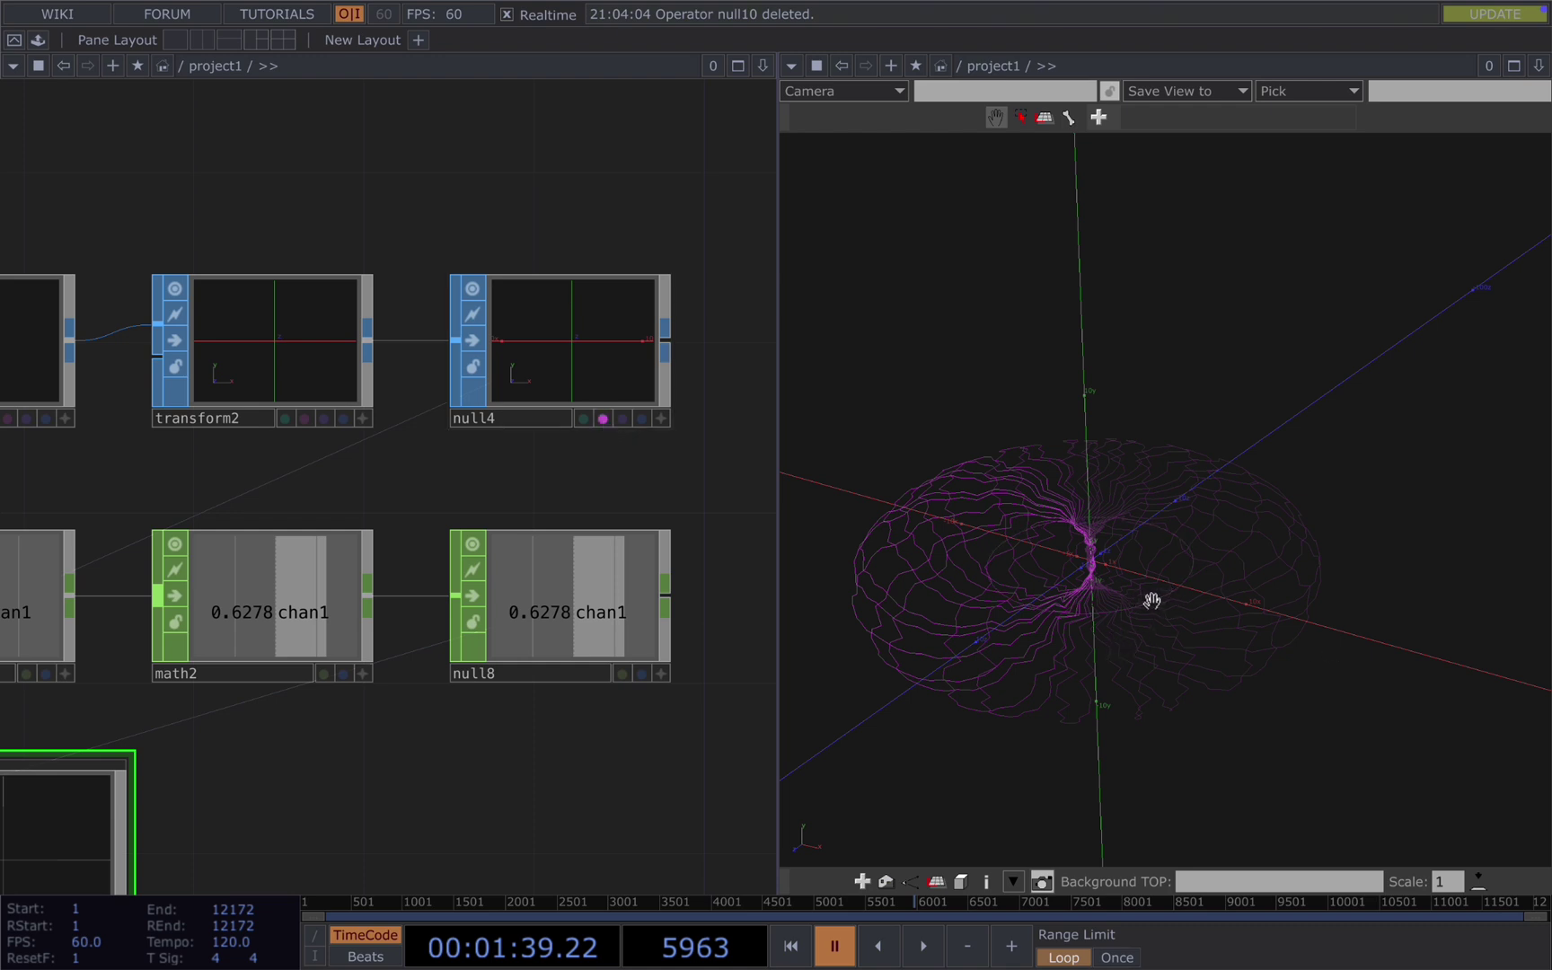
pyautogui.moveTo(1152, 601); pyautogui.dragTo(1093, 618, button='middle')
pyautogui.moveTo(544, 804); pyautogui.dragTo(580, 778)
pyautogui.scroll(-4, 579, 777)
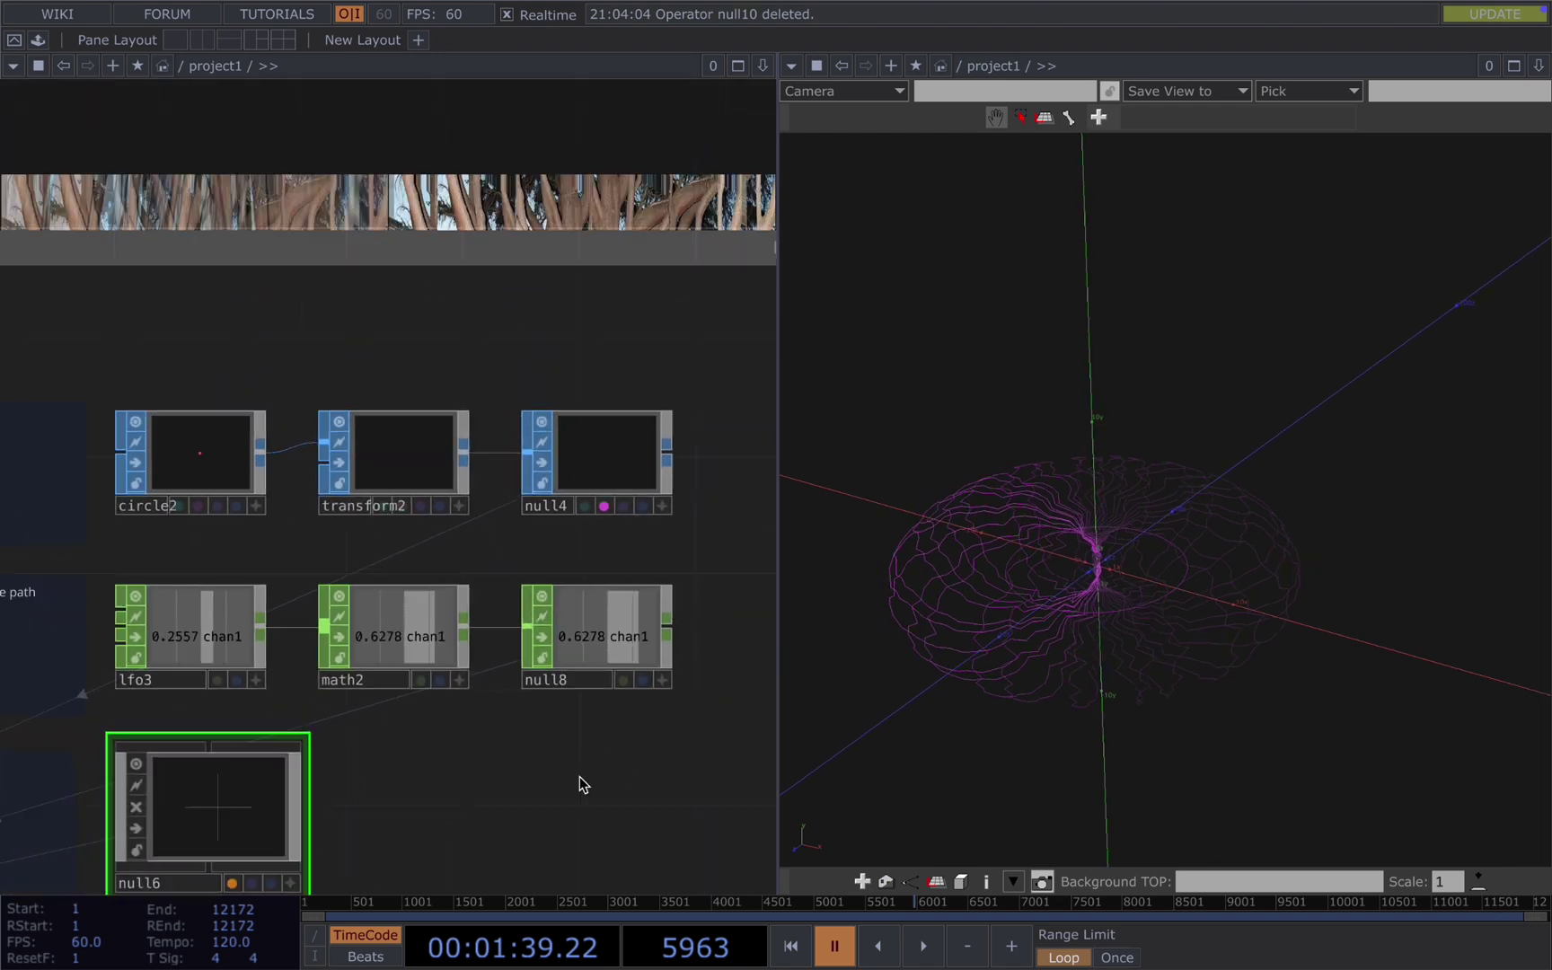
# - Try a Position of 0.574 along the path for cam1 and undo the change
pyautogui.moveTo(579, 745); pyautogui.dragTo(615, 641)
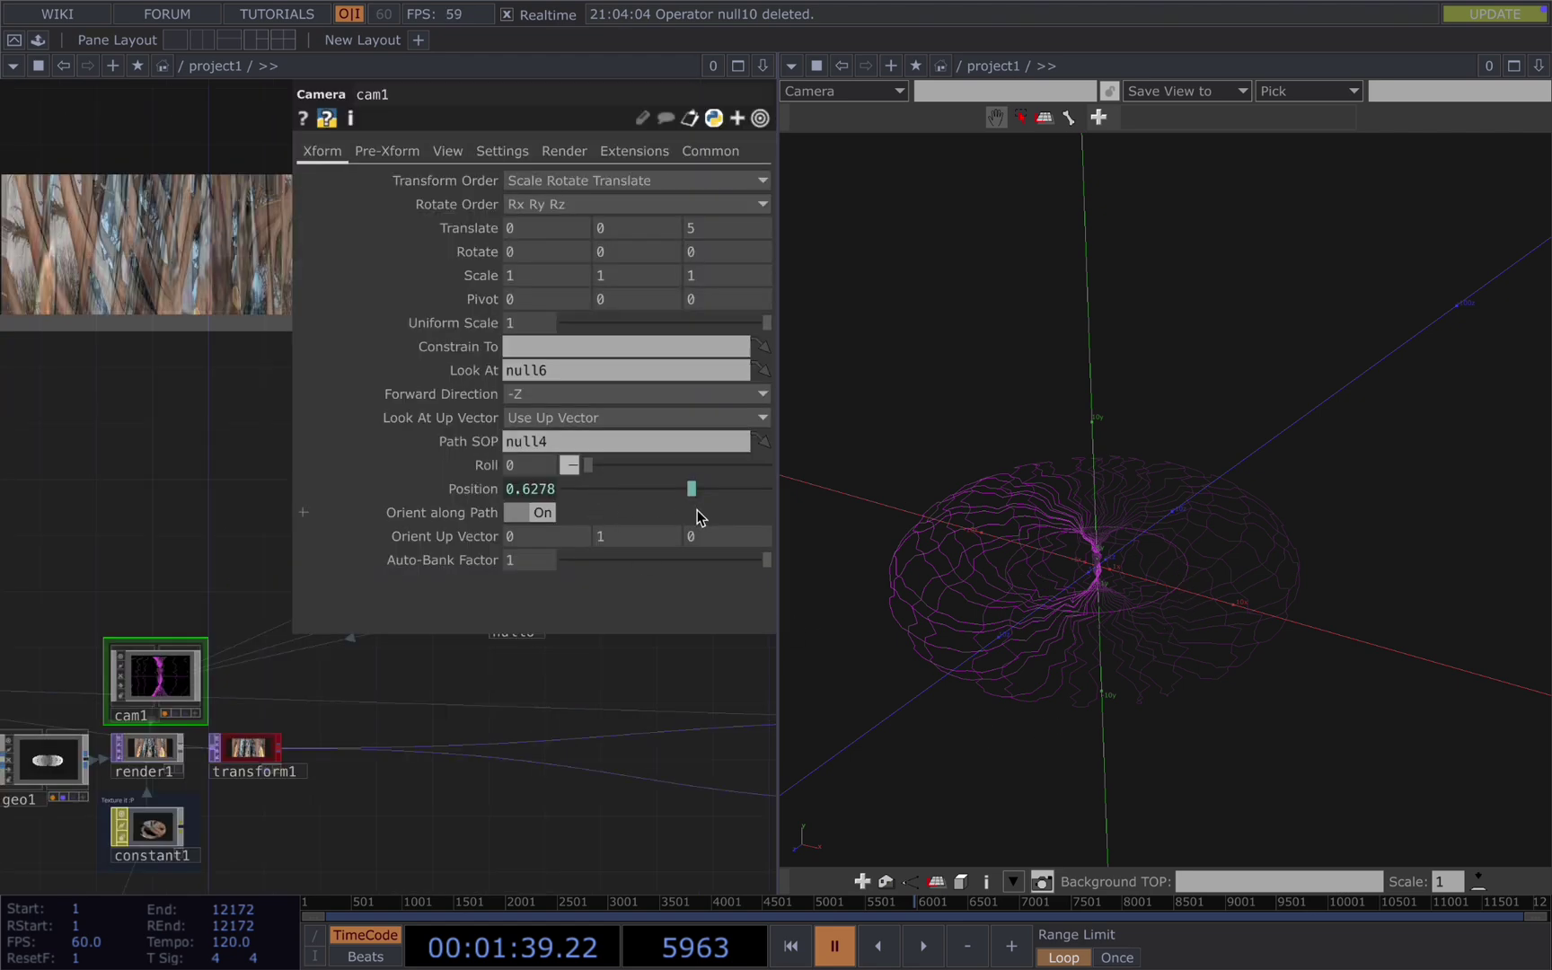
pyautogui.moveTo(701, 517)
pyautogui.mouseDown()
pyautogui.moveTo(620, 498)
pyautogui.moveTo(706, 505)
pyautogui.moveTo(683, 505)
pyautogui.mouseUp()
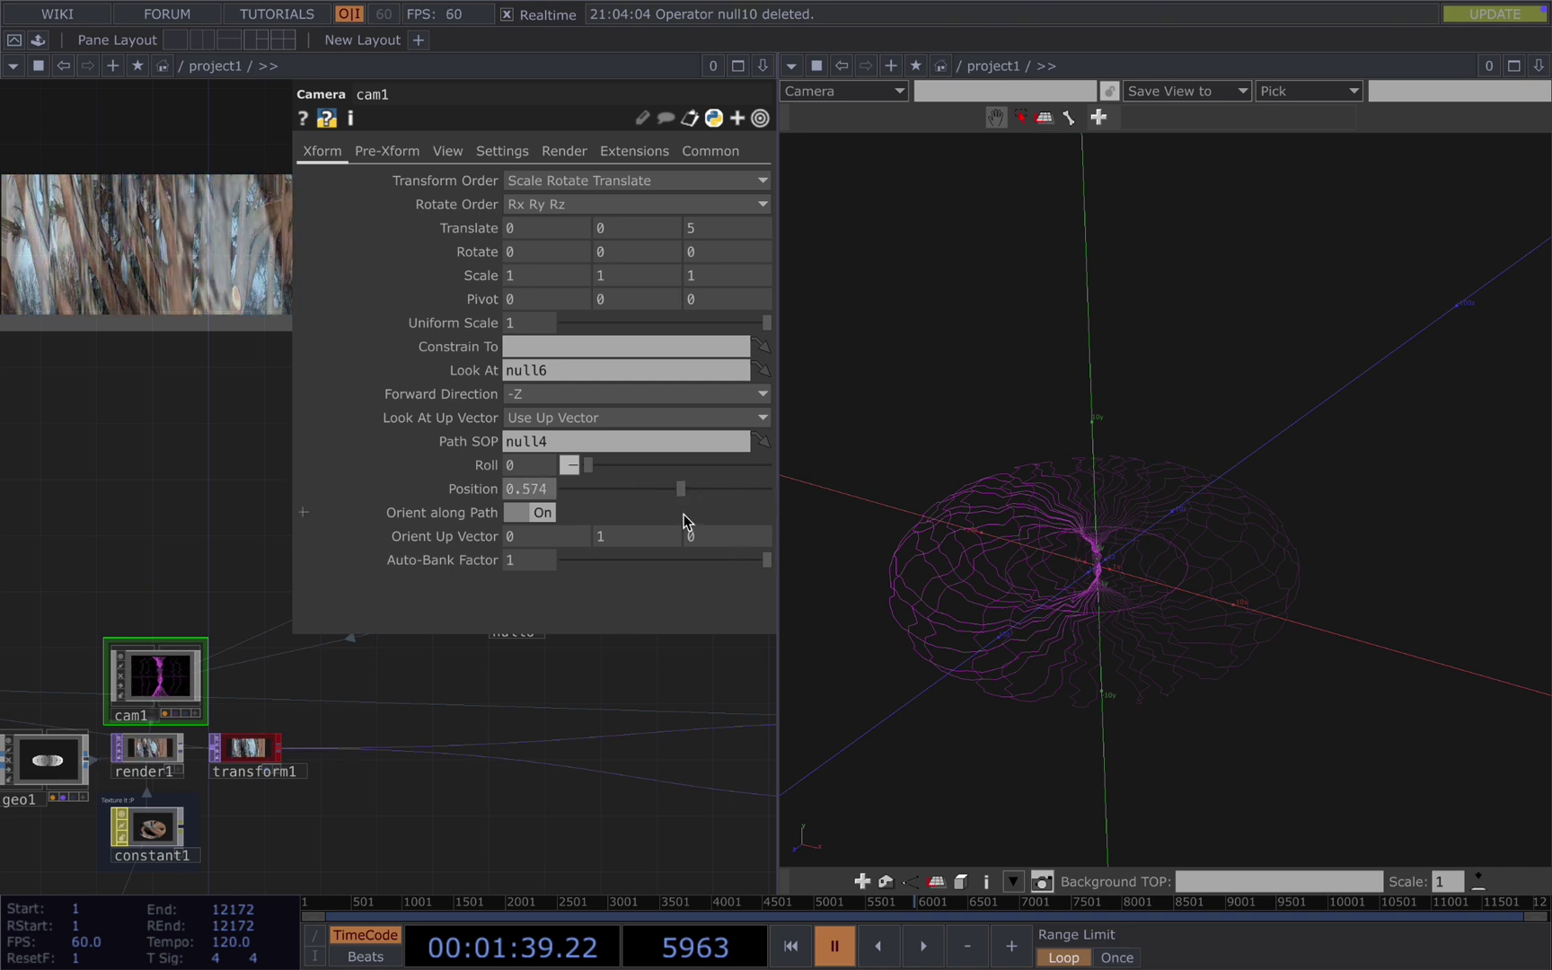
pyautogui.press('super+z')
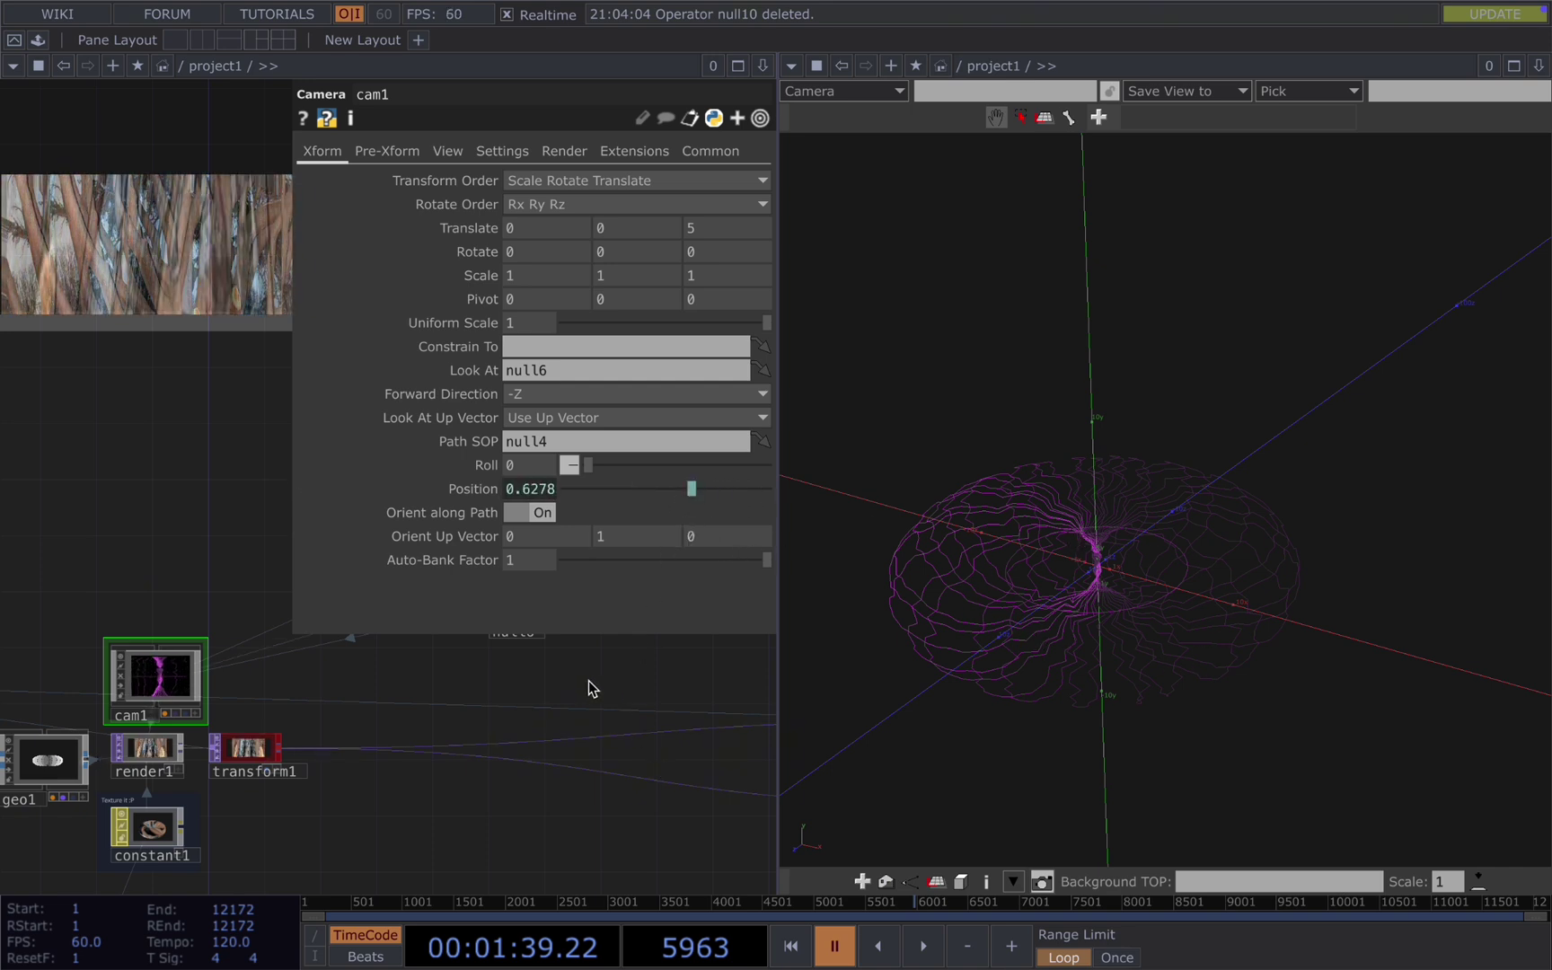
# - Show null6's Xform parameters beside the Geometry Viewer to relate the null to the camera angle
pyautogui.moveTo(590, 686); pyautogui.dragTo(368, 682)
pyautogui.click(284, 642)
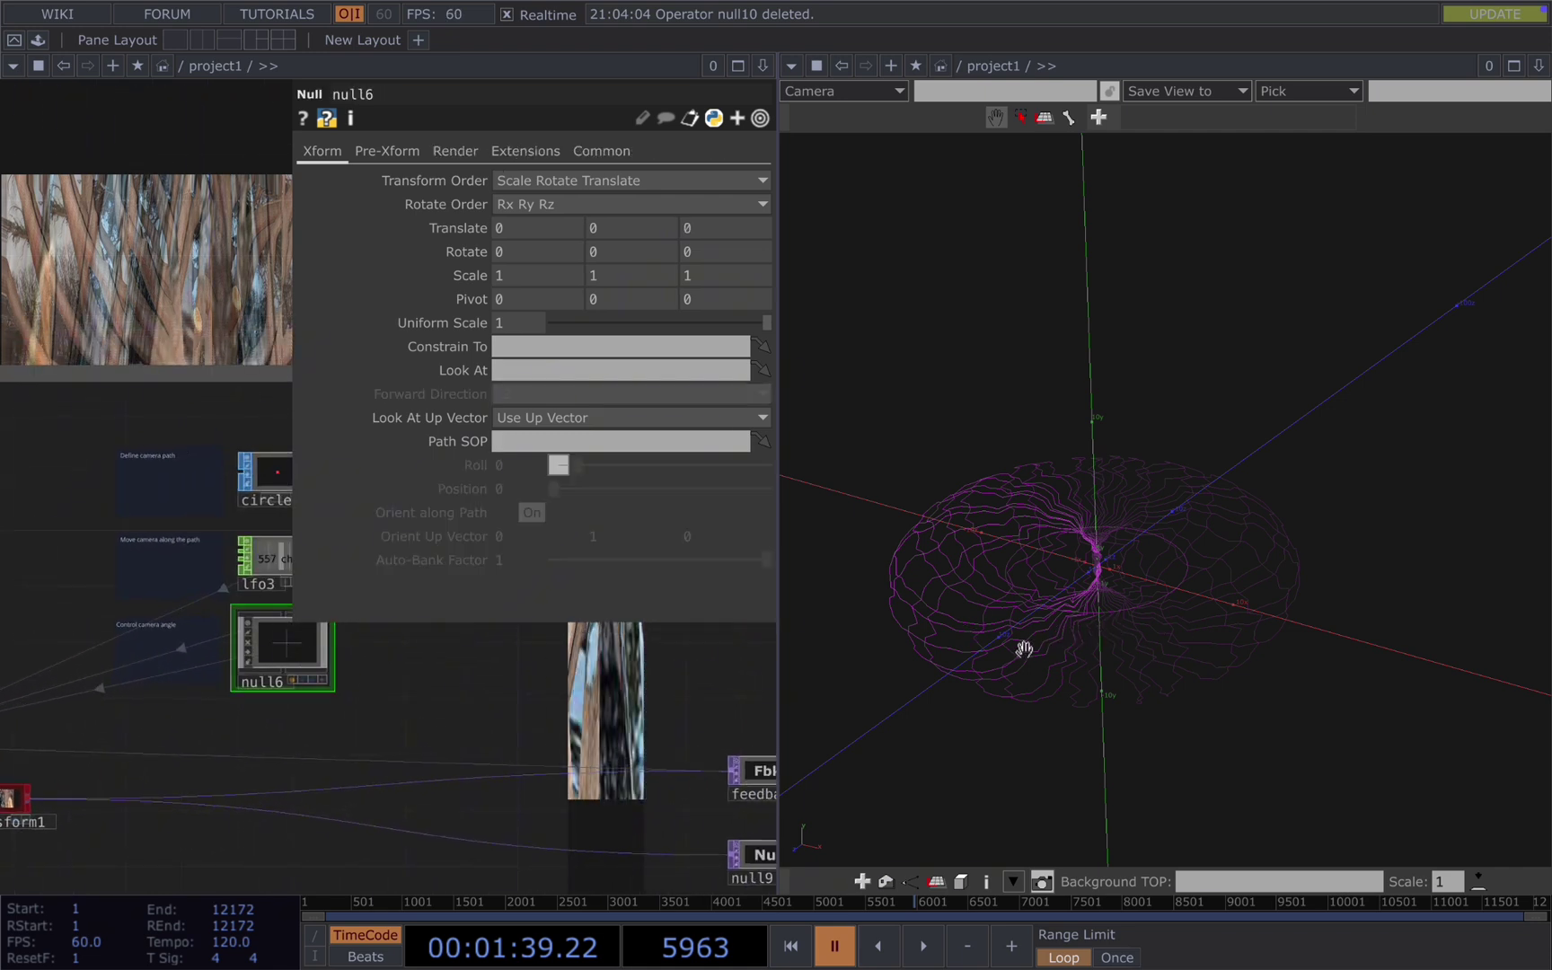
pyautogui.moveTo(502, 668); pyautogui.dragTo(381, 678)
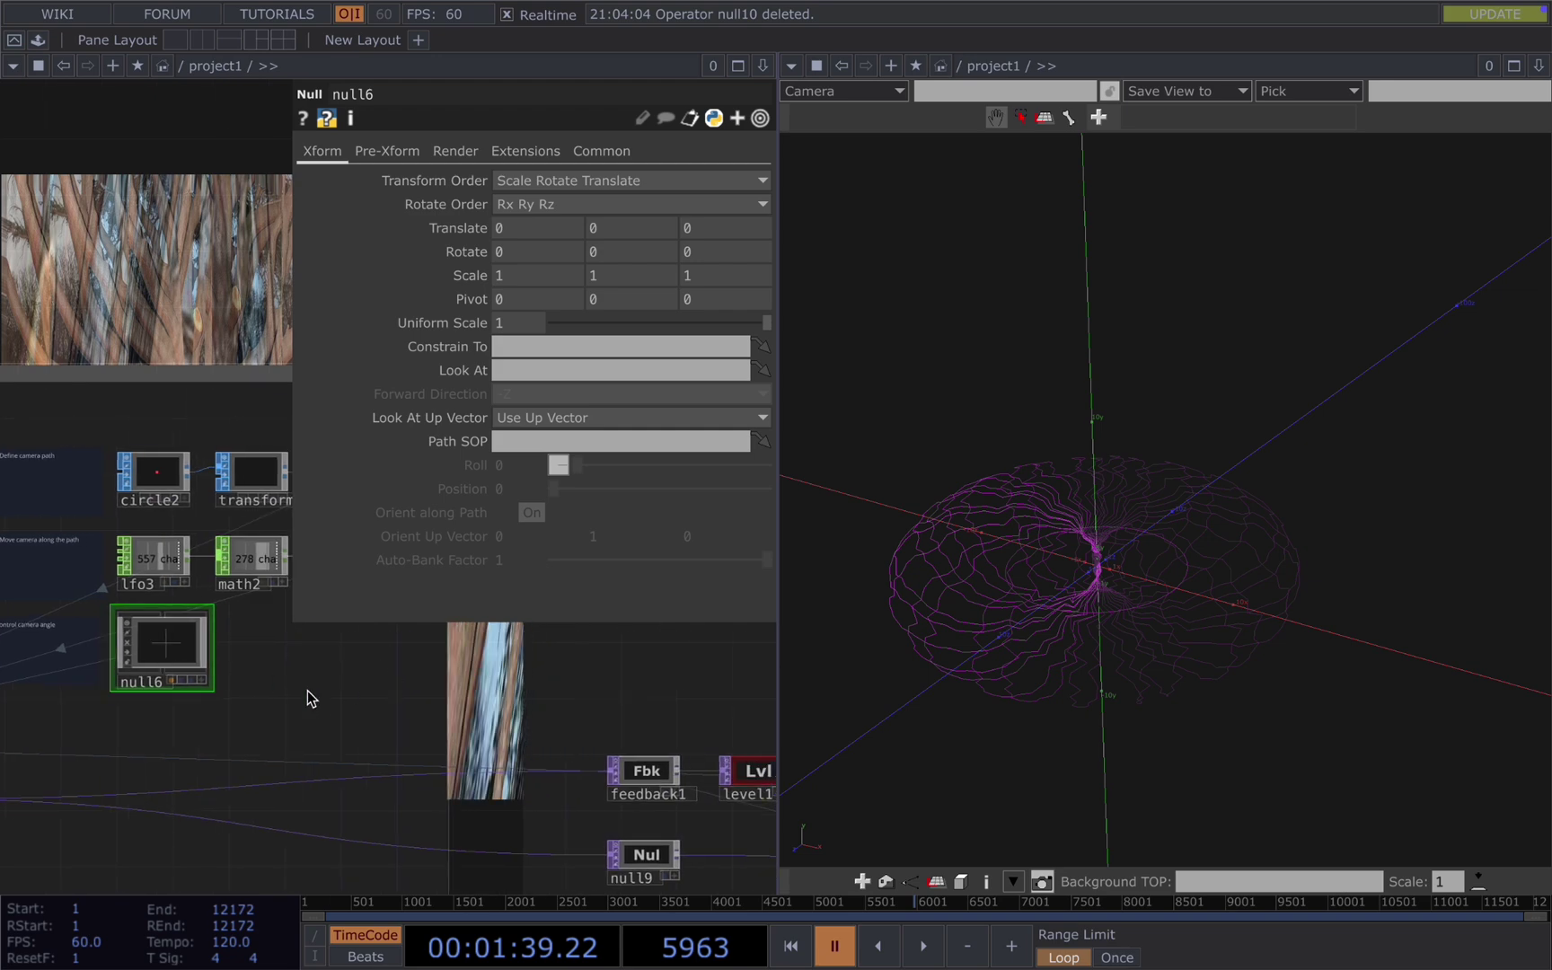
# - Hide null6's parameters and replace the Geometry Viewer split with a single full-width Network Editor pane
pyautogui.press('p')
pyautogui.scroll(-5, 509, 475)
pyautogui.moveTo(502, 395); pyautogui.dragTo(505, 386)
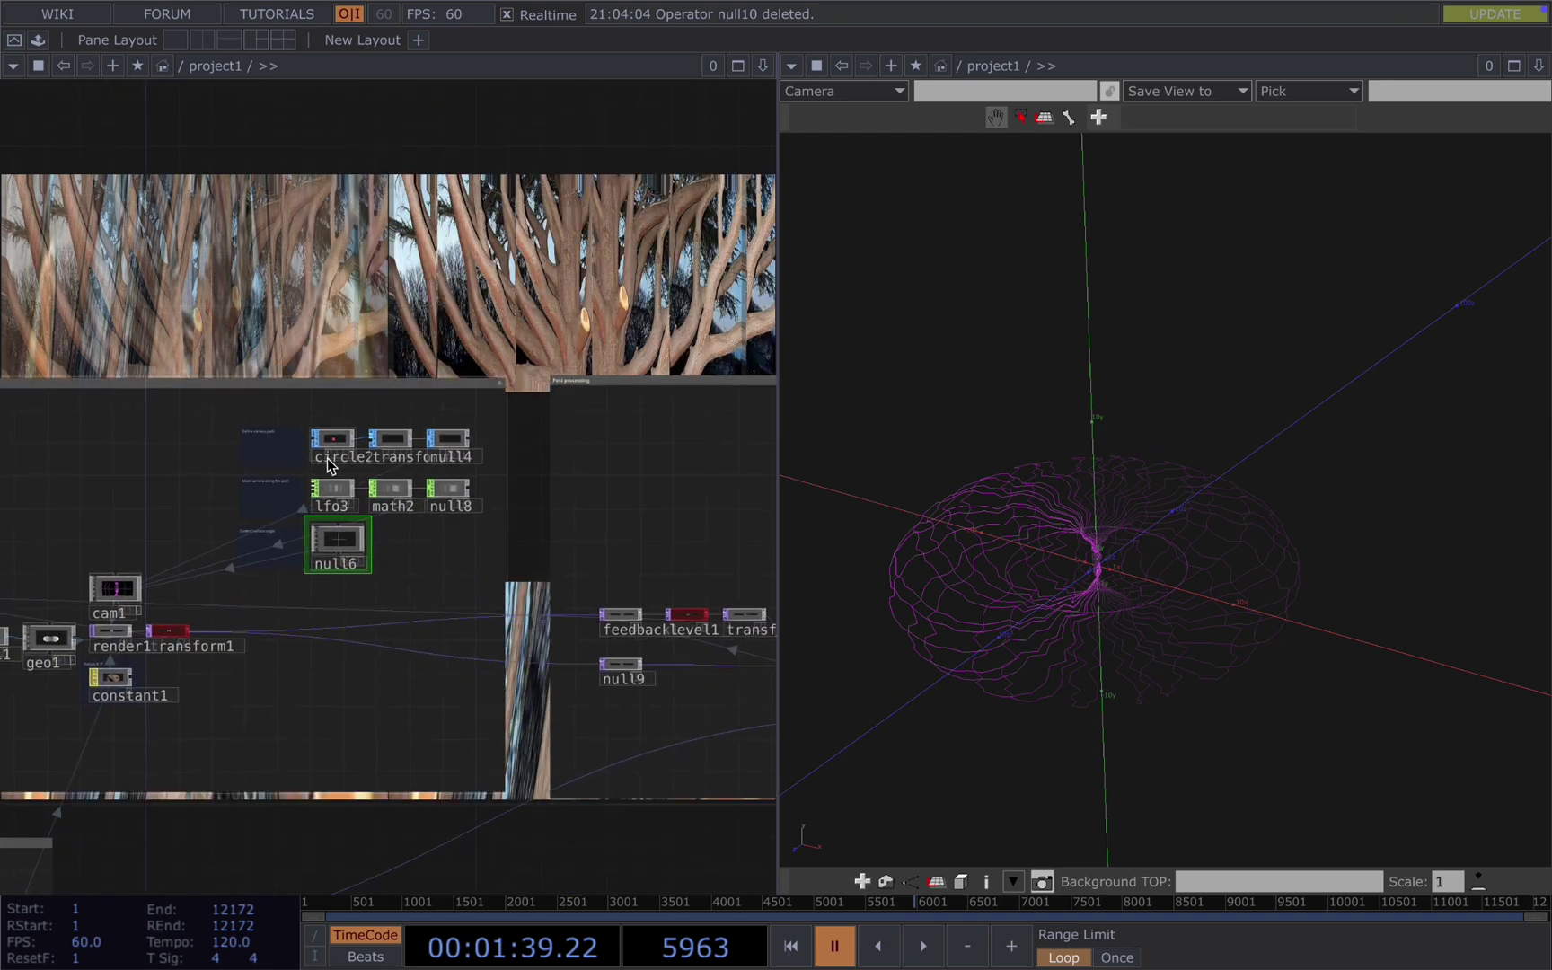
pyautogui.moveTo(673, 357); pyautogui.dragTo(575, 312)
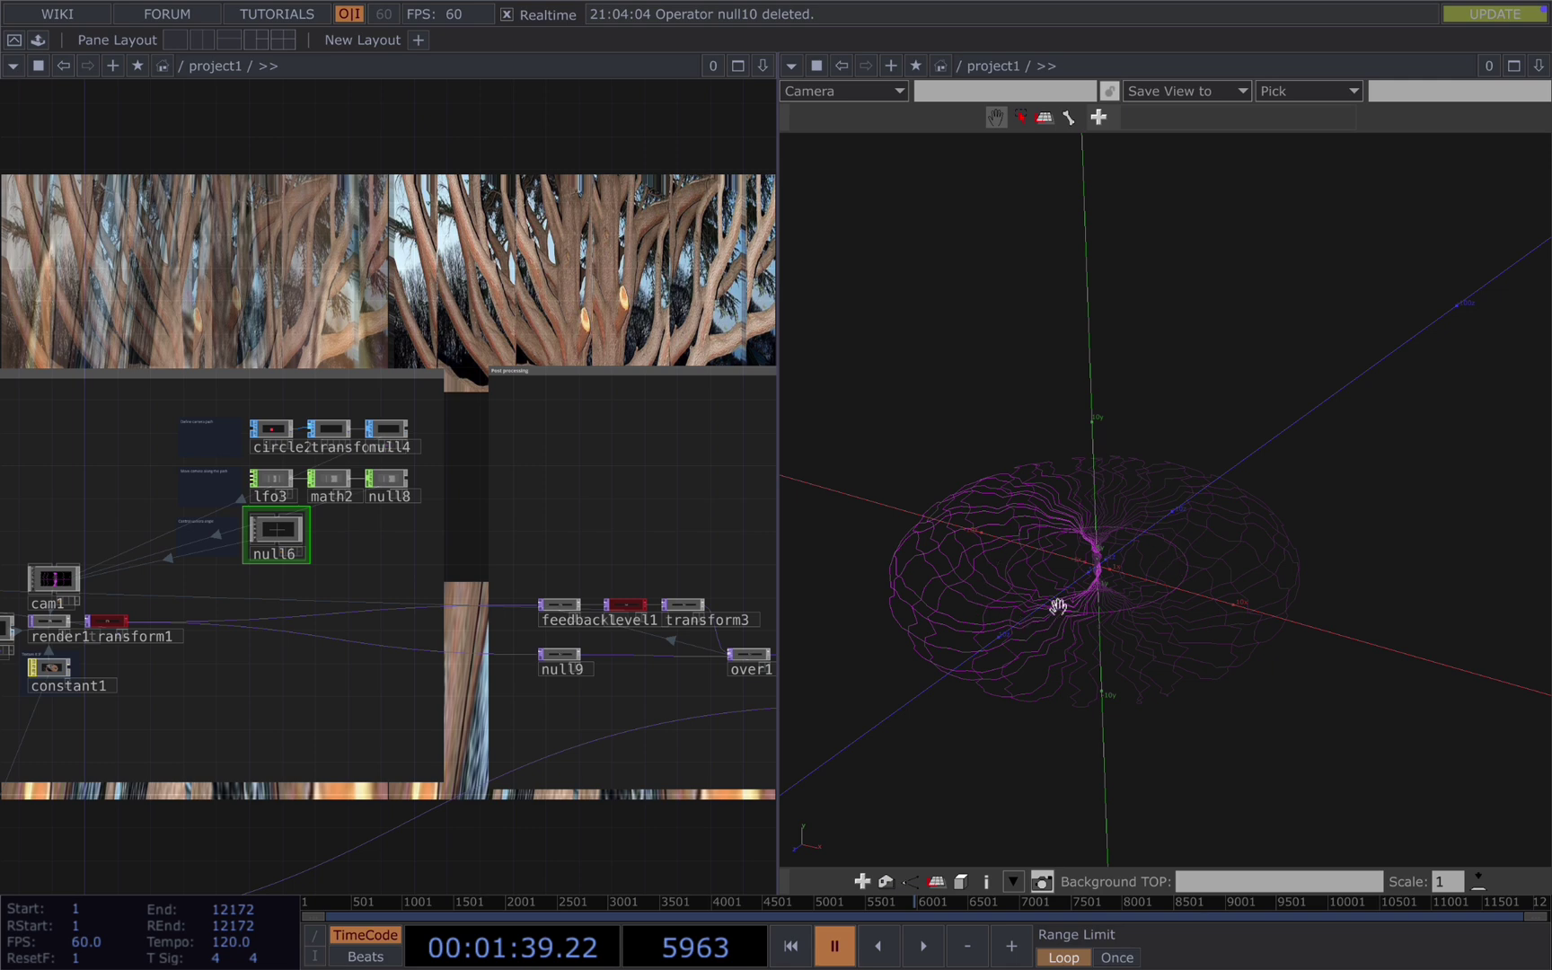
pyautogui.moveTo(636, 306); pyautogui.dragTo(513, 285)
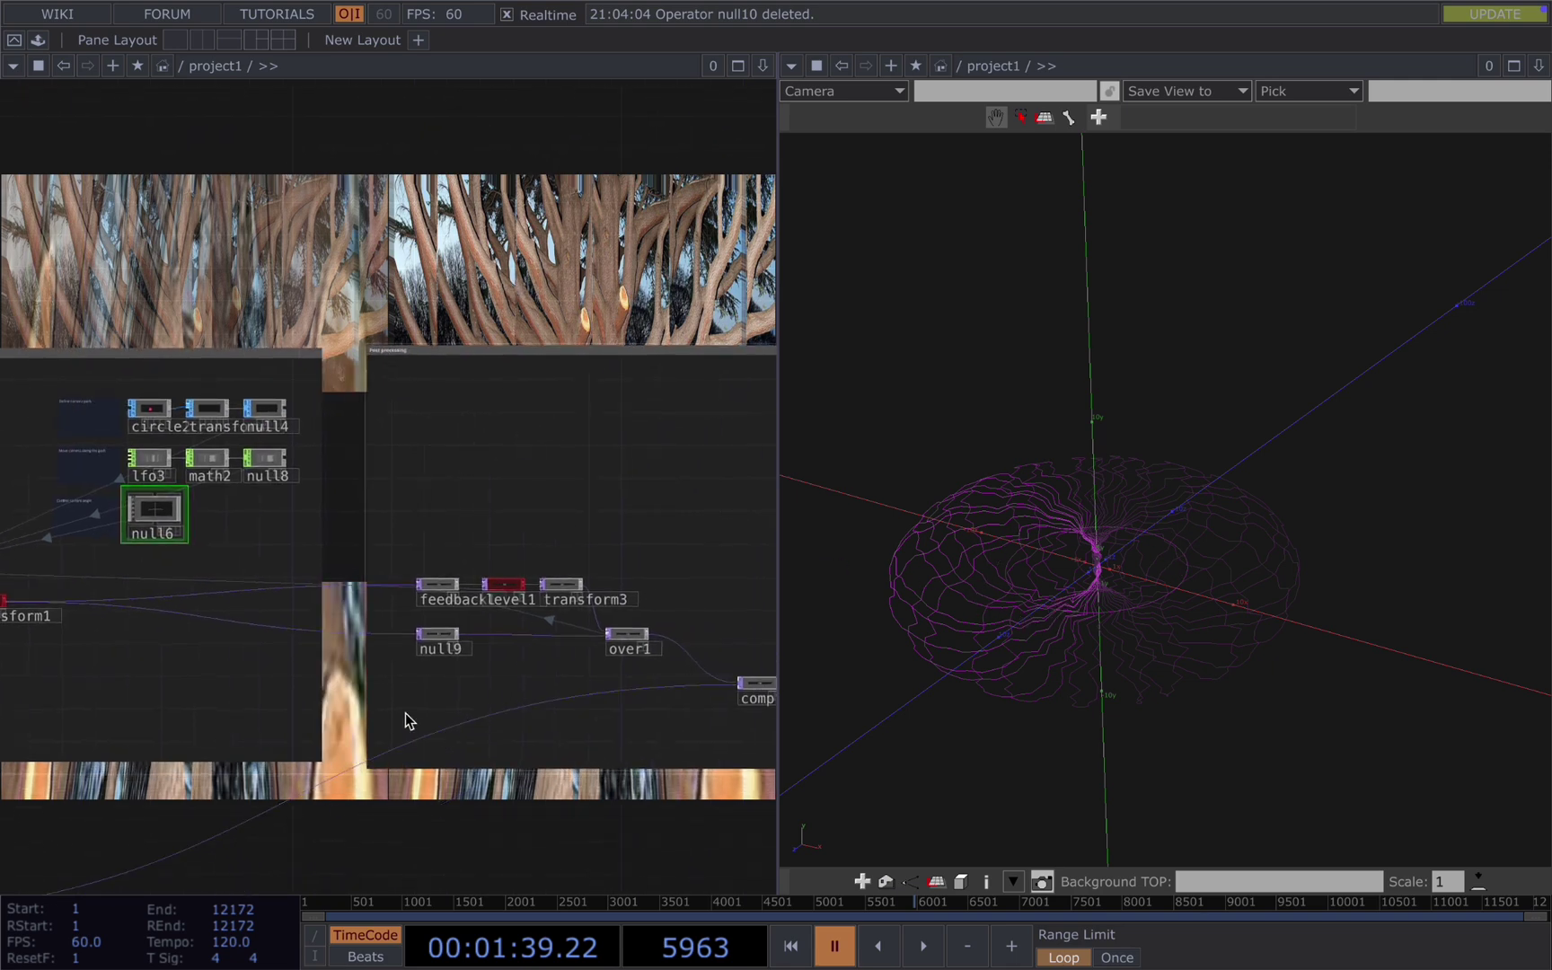
pyautogui.click(791, 68)
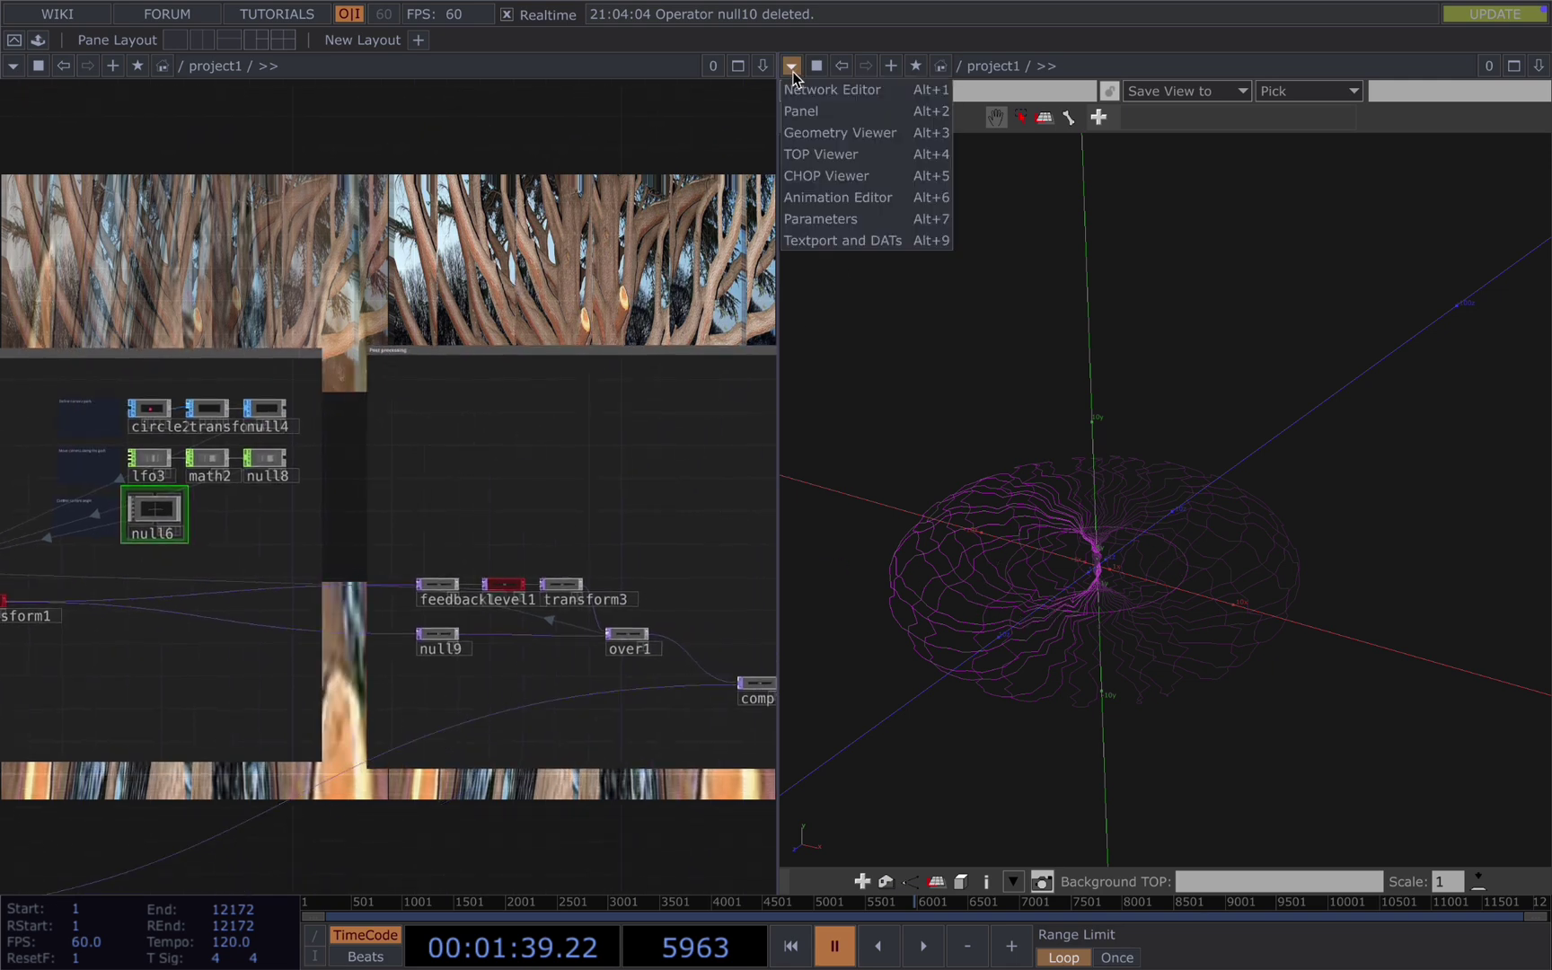
pyautogui.click(831, 90)
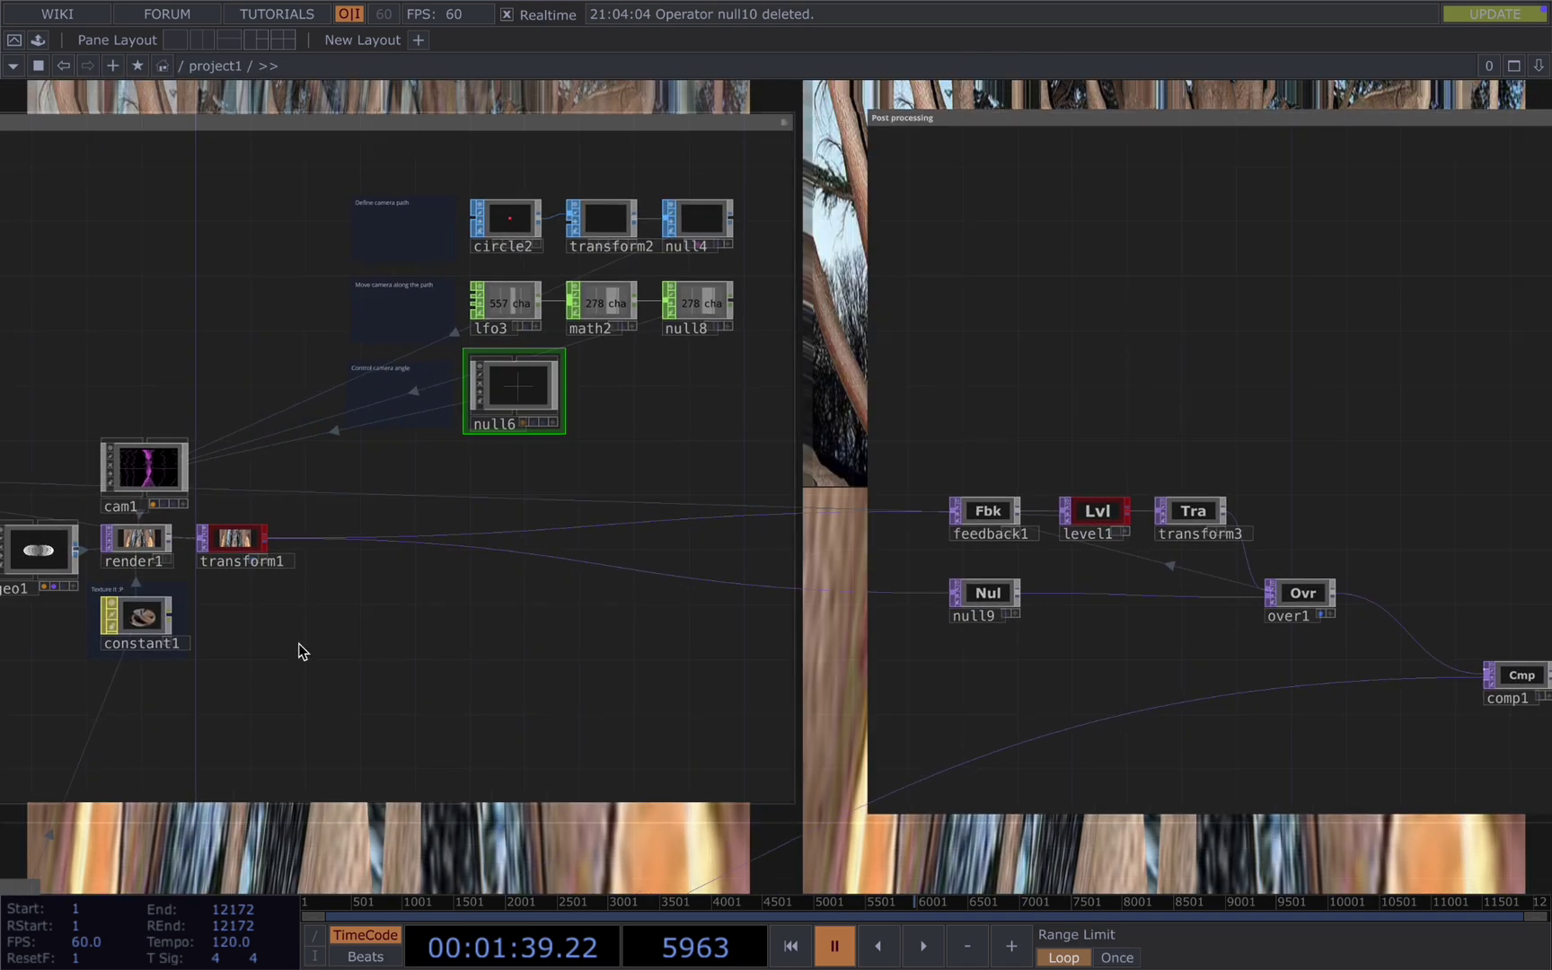
# - Show transform1's parameters and expand its Scale to examine the expression that drives the Y scale
pyautogui.click(230, 539)
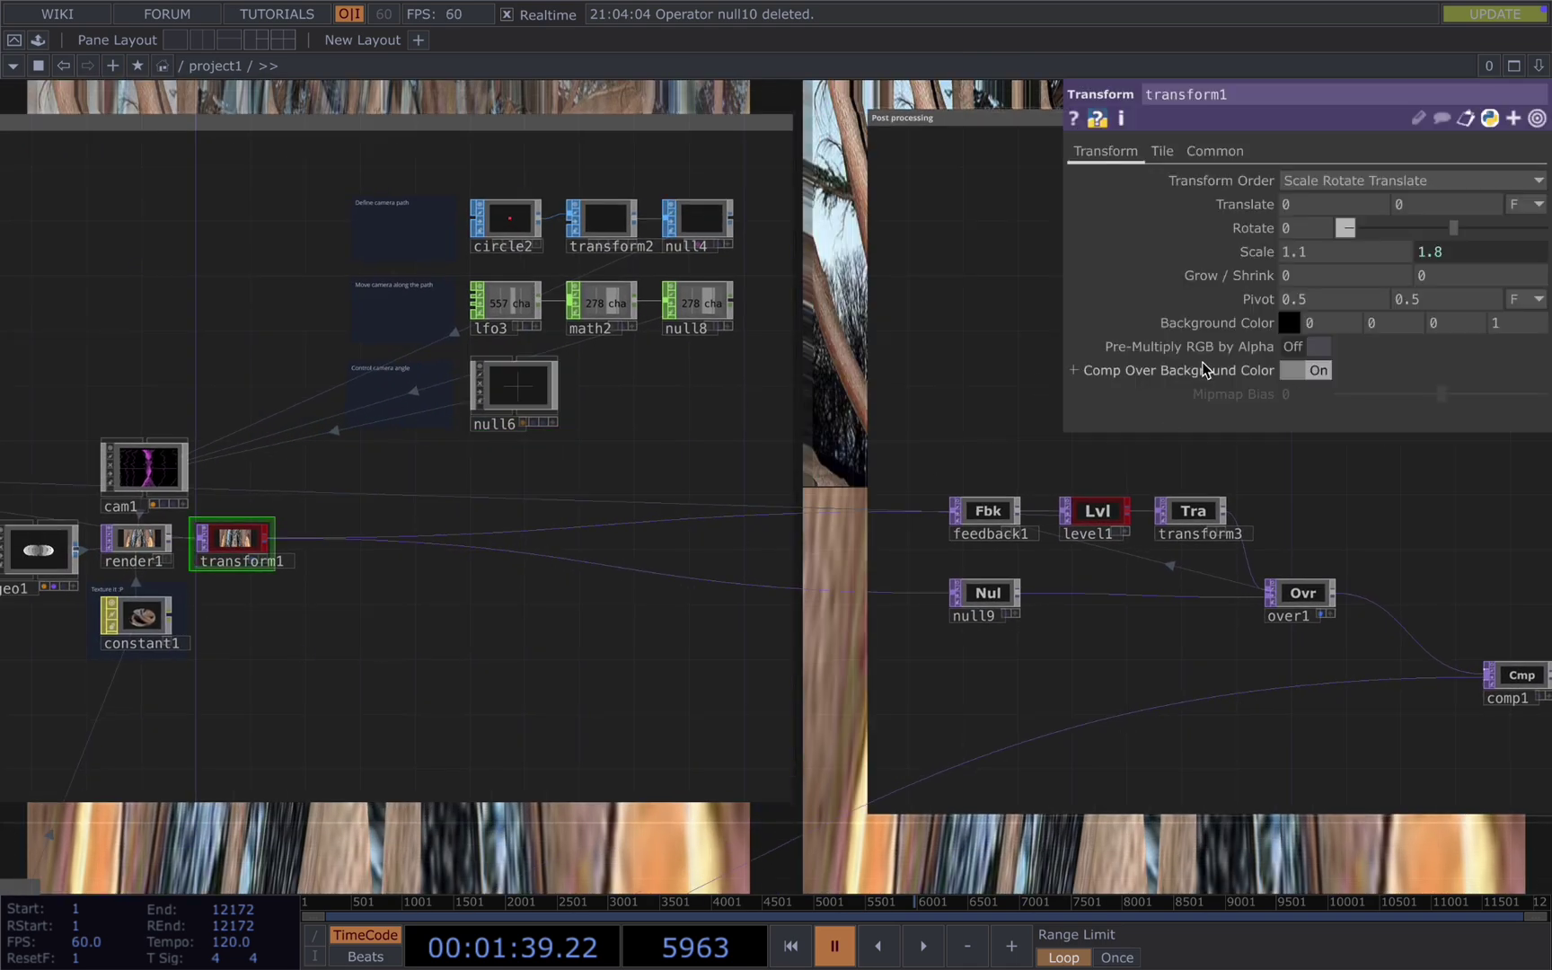
pyautogui.click(1470, 256)
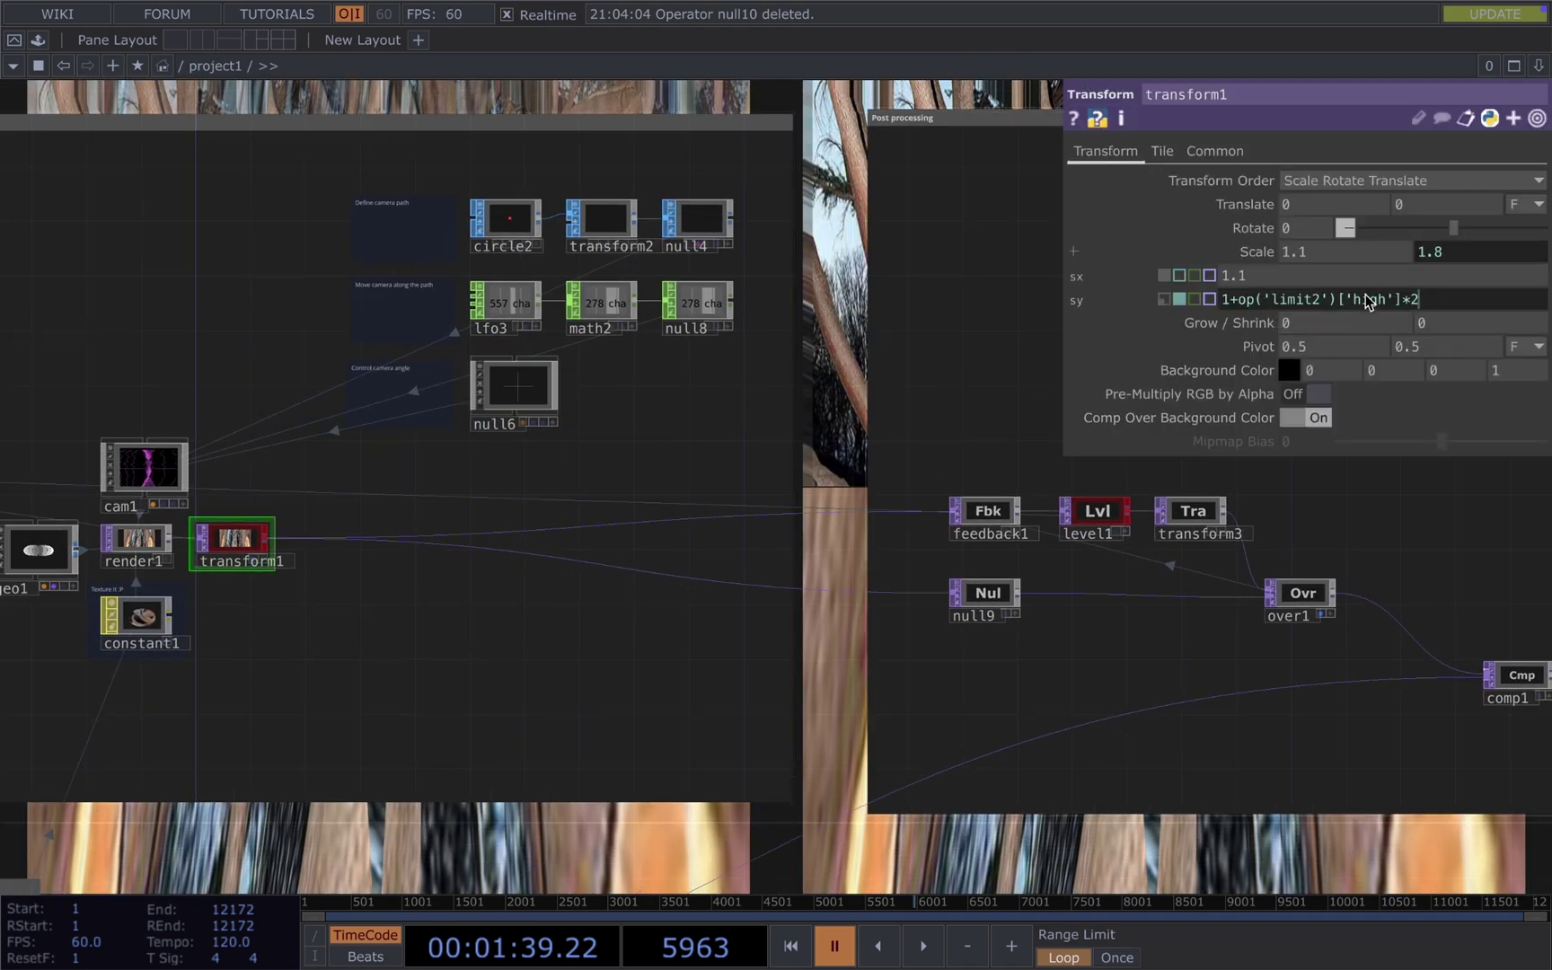
pyautogui.scroll(3, 230, 539)
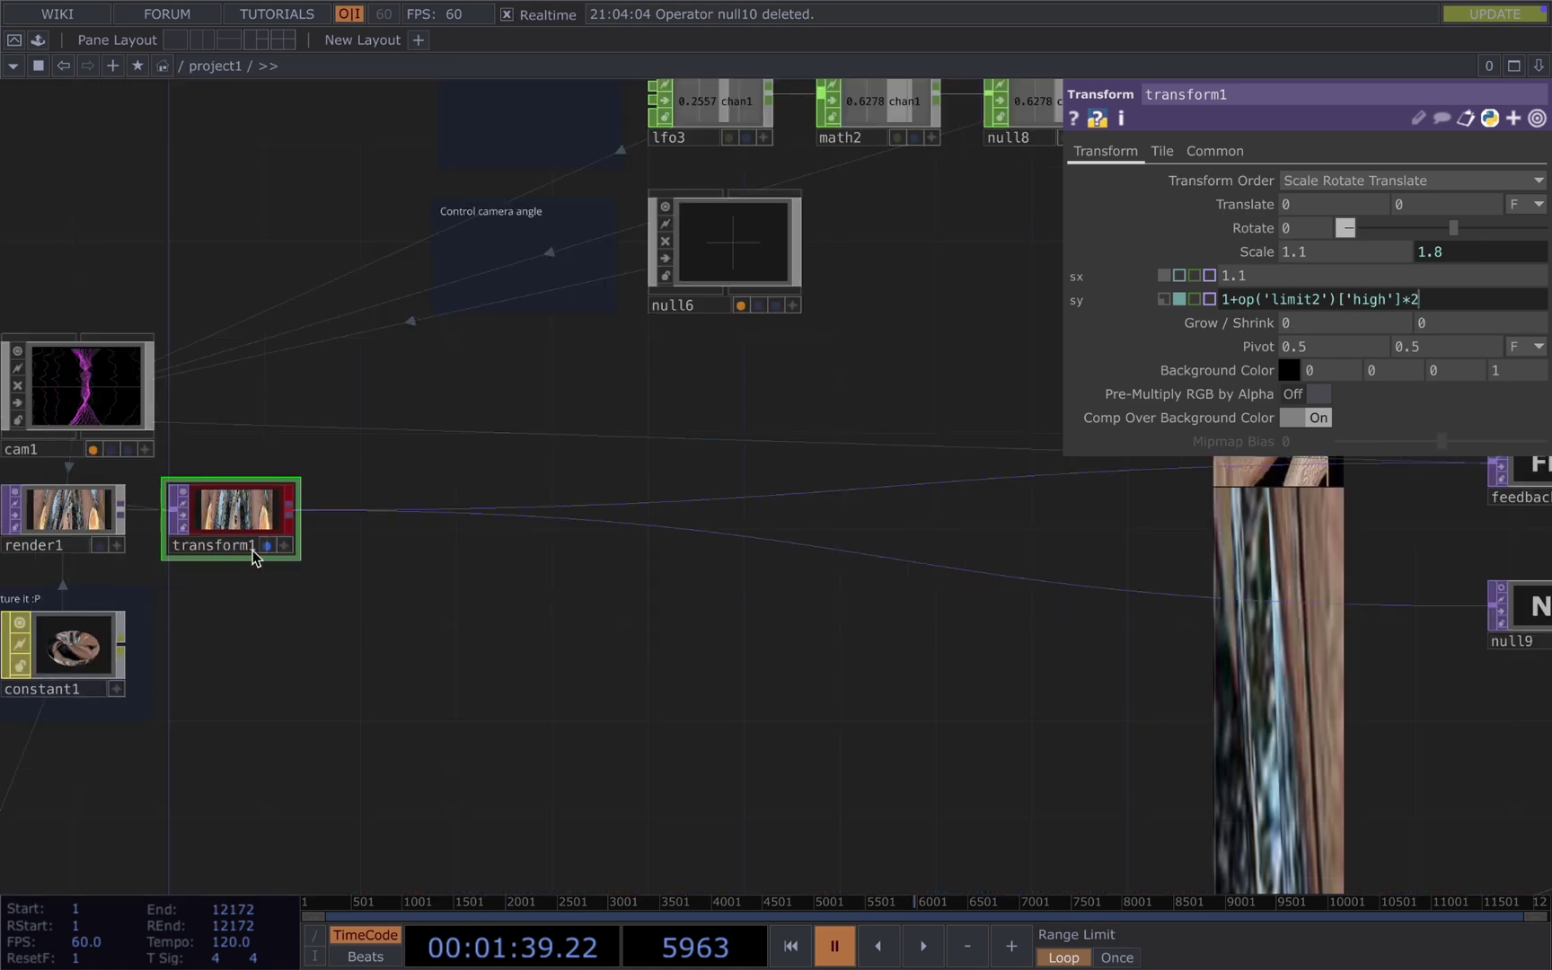
# - Go through feedback1, level1 and transform3 in the Post processing group to examine the feedback loop's parameters
pyautogui.moveTo(546, 678); pyautogui.dragTo(65, 685)
pyautogui.moveTo(537, 719); pyautogui.dragTo(308, 707)
pyautogui.click(804, 461)
pyautogui.moveTo(908, 534); pyautogui.dragTo(692, 567)
pyautogui.click(800, 490)
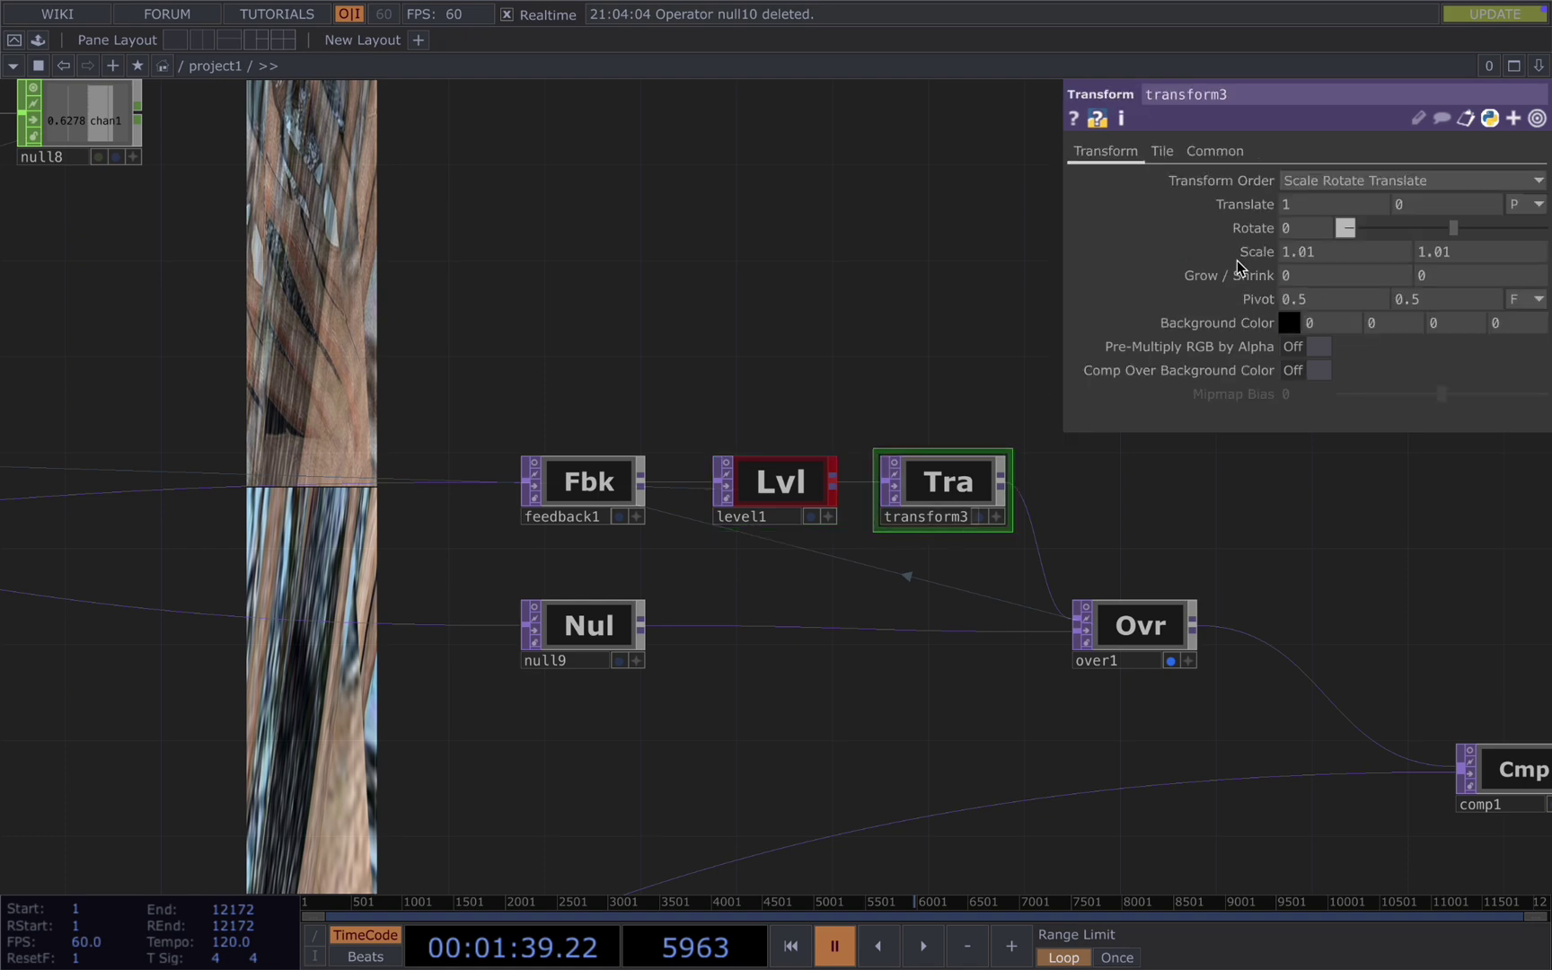
# - Run the timeline while examining transform3's feedback effect up close and in the overall output, and pause playback
pyautogui.scroll(-5, 816, 597)
pyautogui.scroll(6, 853, 588)
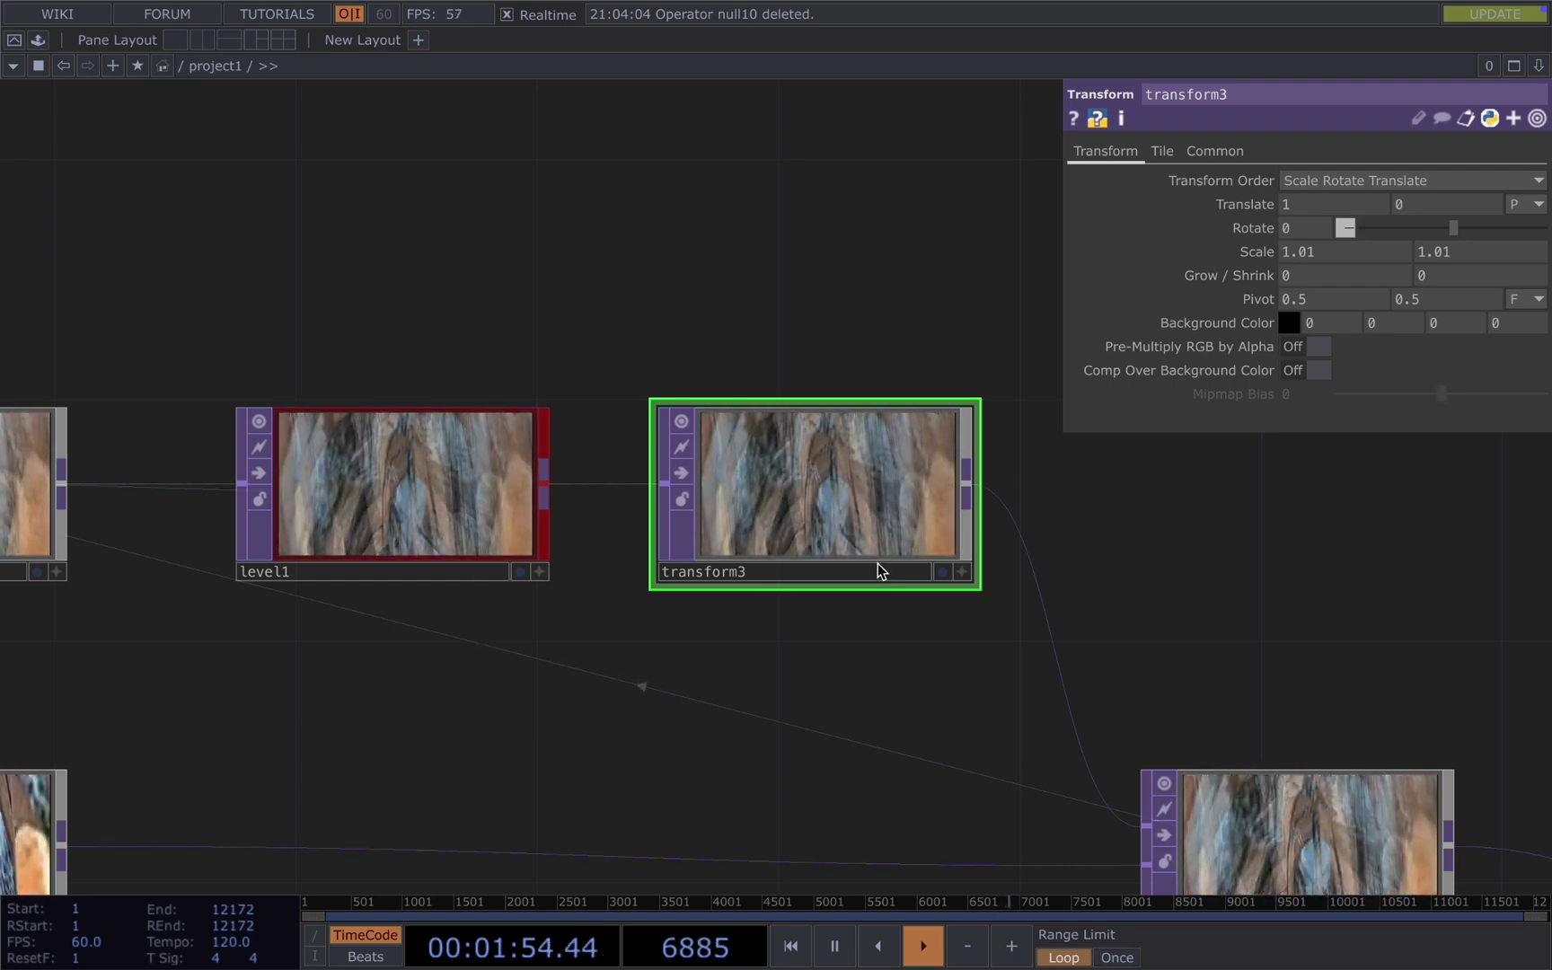
pyautogui.scroll(-10, 889, 622)
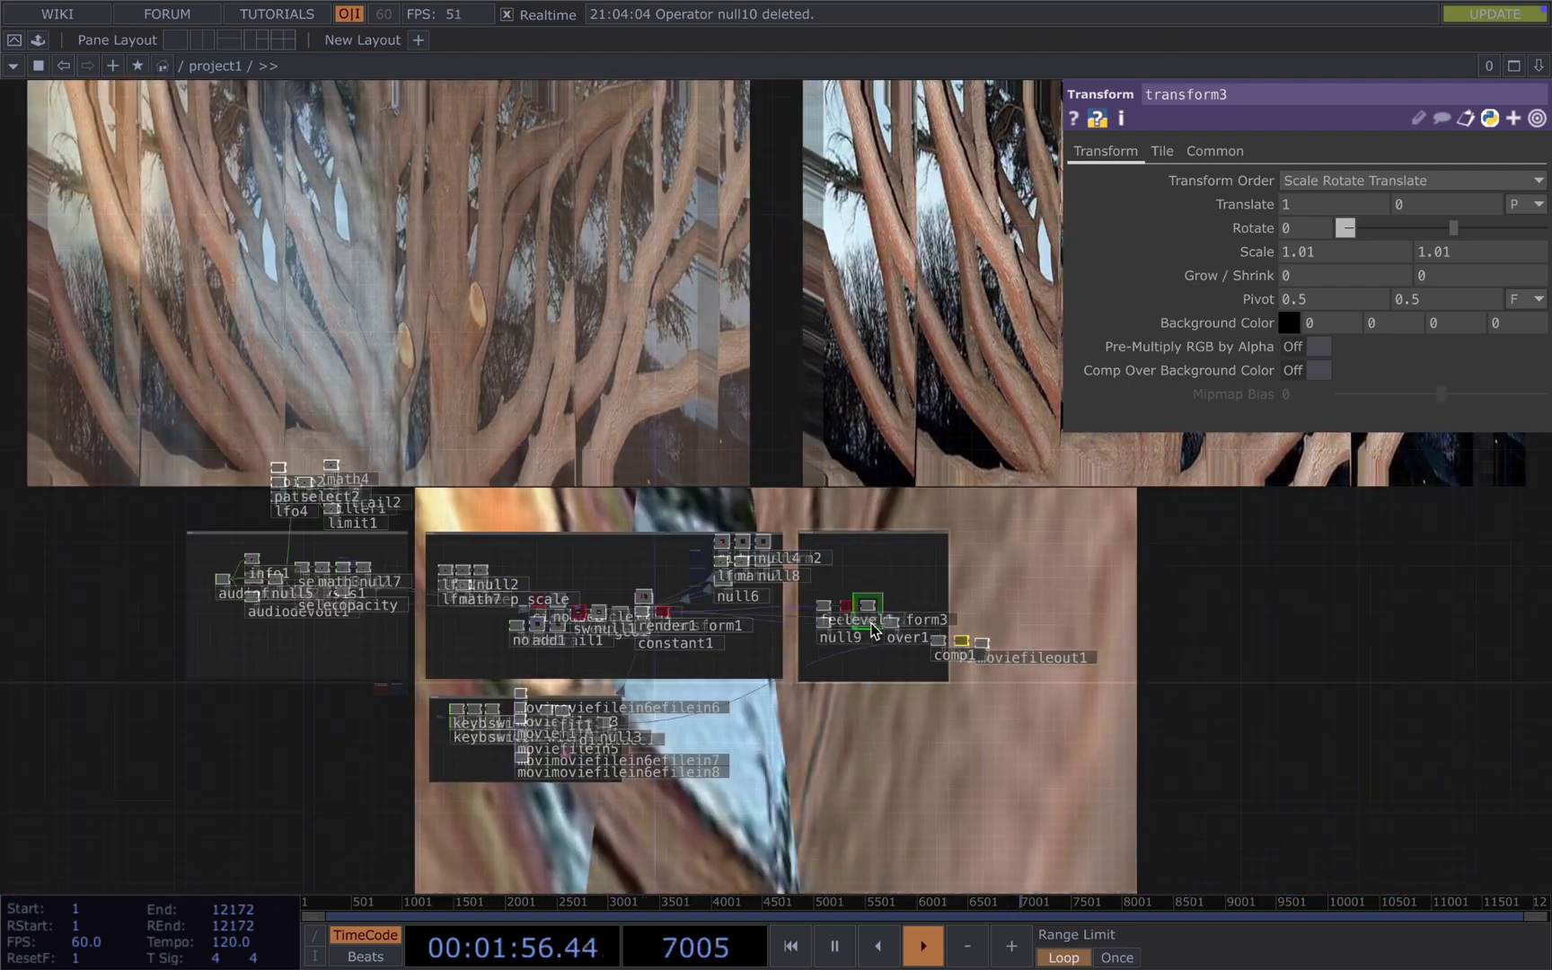
pyautogui.scroll(10, 916, 619)
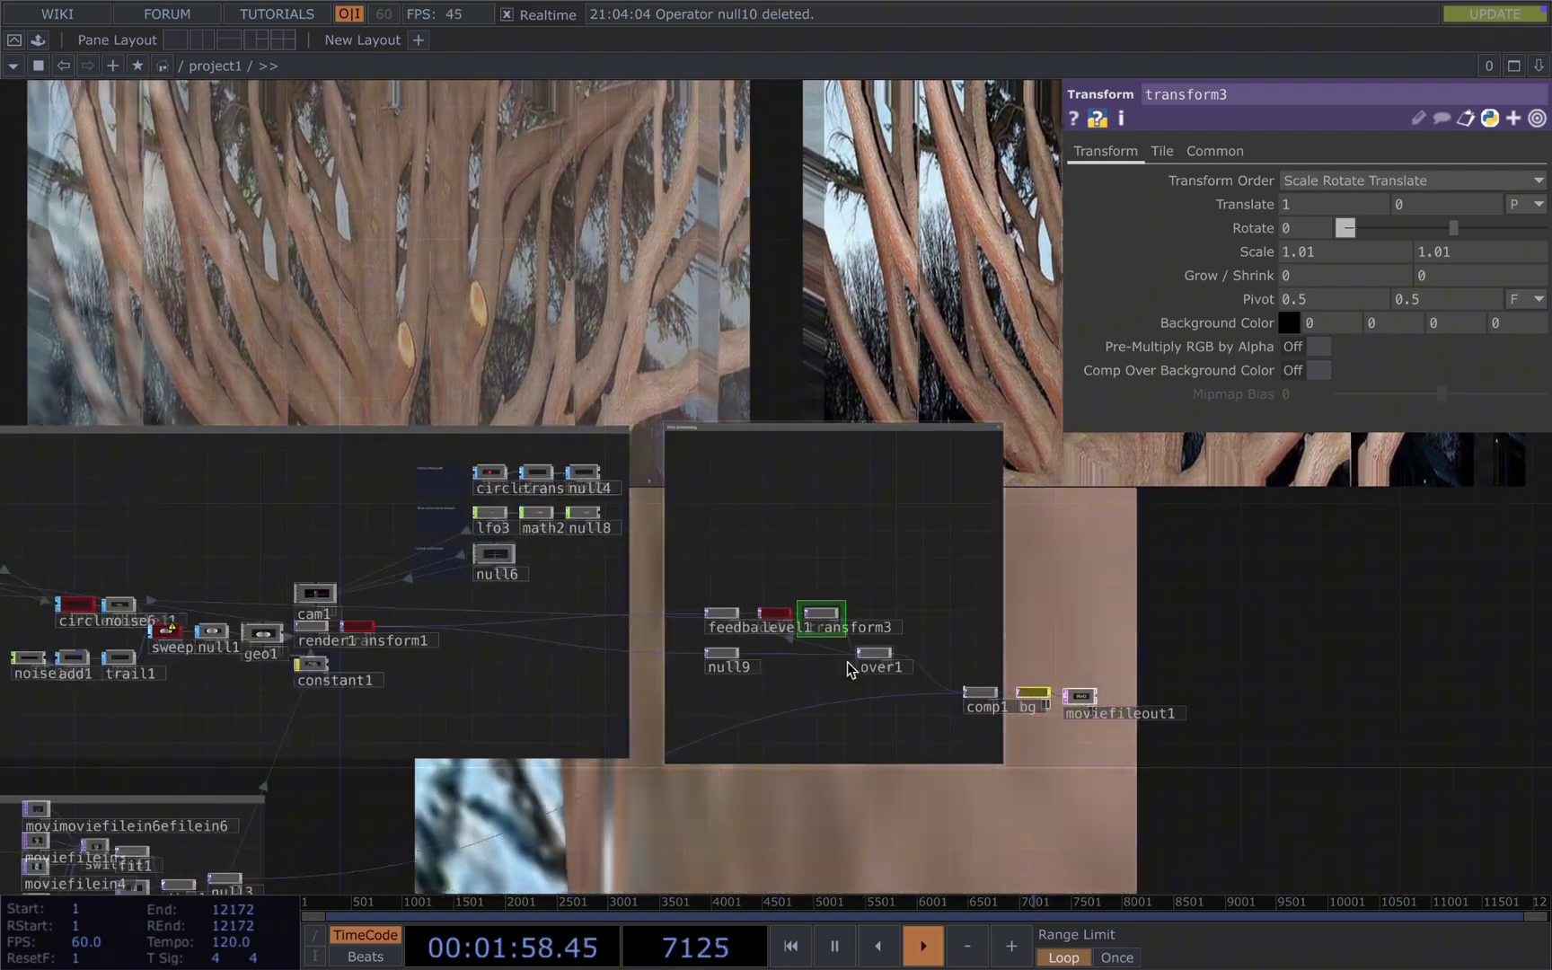
pyautogui.press('space')
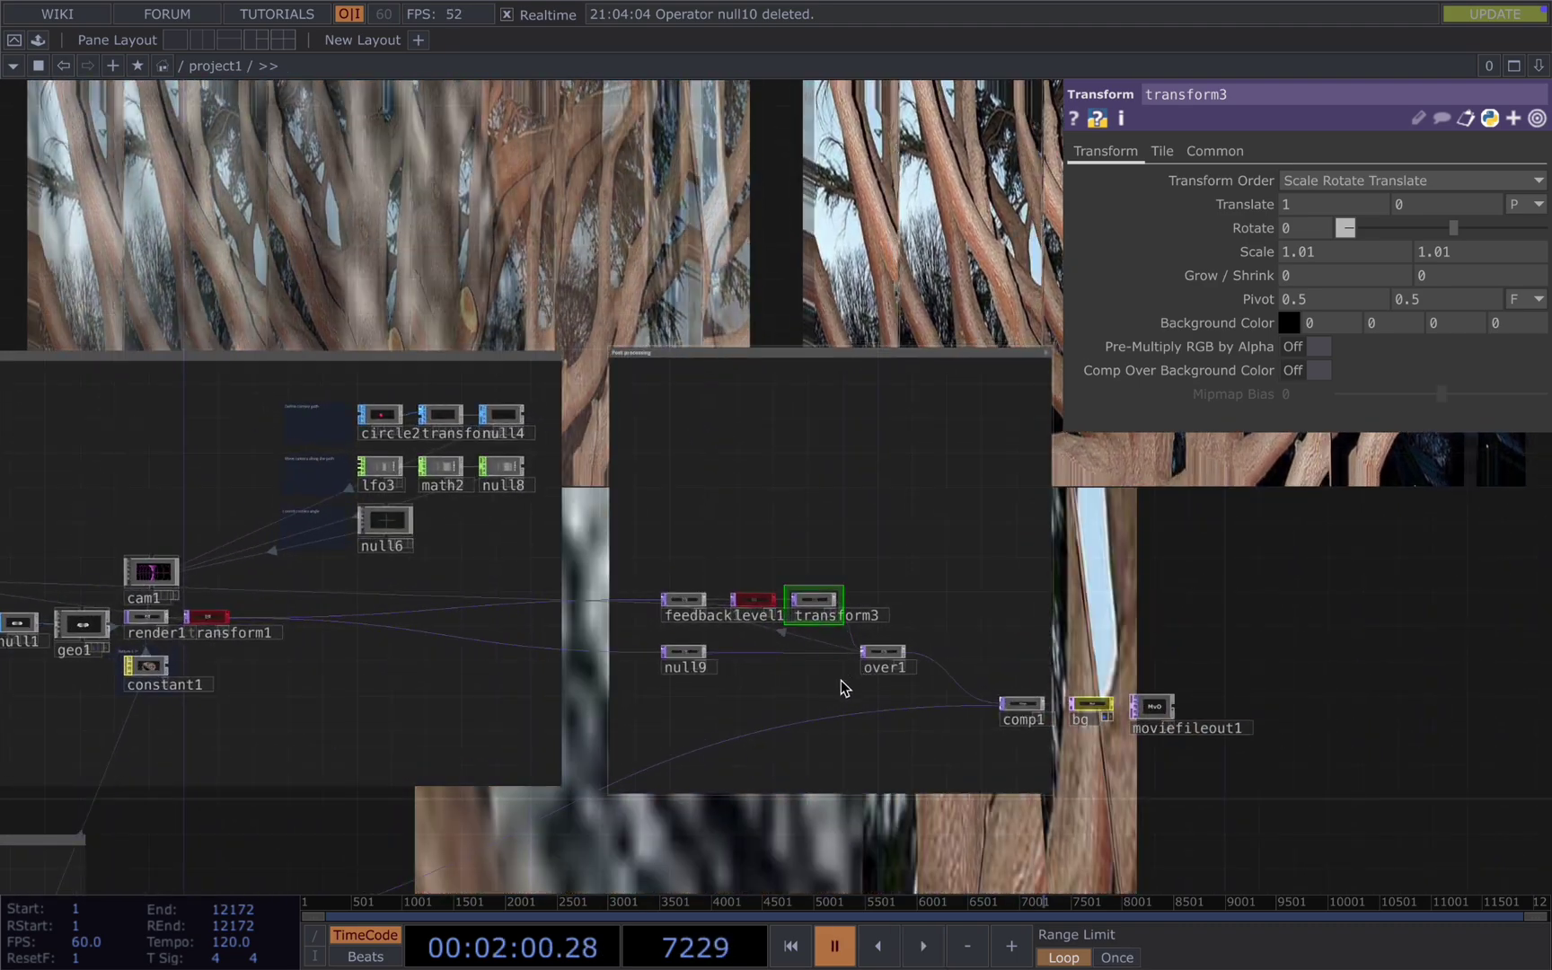
# - Show over1's Transform parameters to examine how the feedback is layered with the null9 image
pyautogui.scroll(4, 864, 678)
pyautogui.scroll(2, 889, 674)
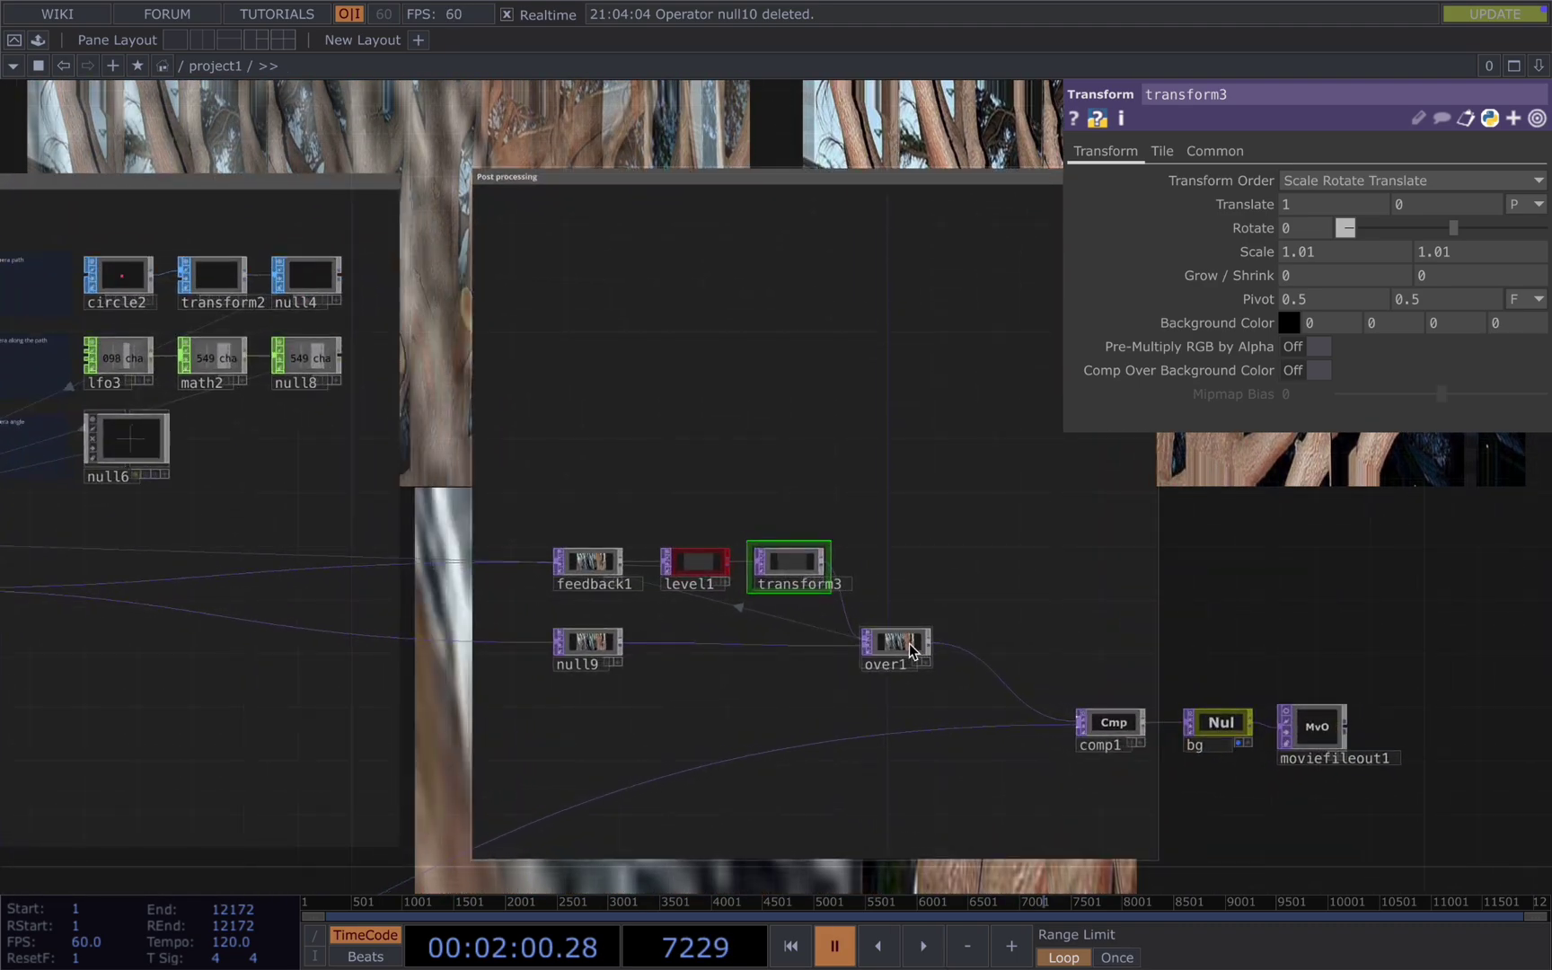
pyautogui.click(906, 646)
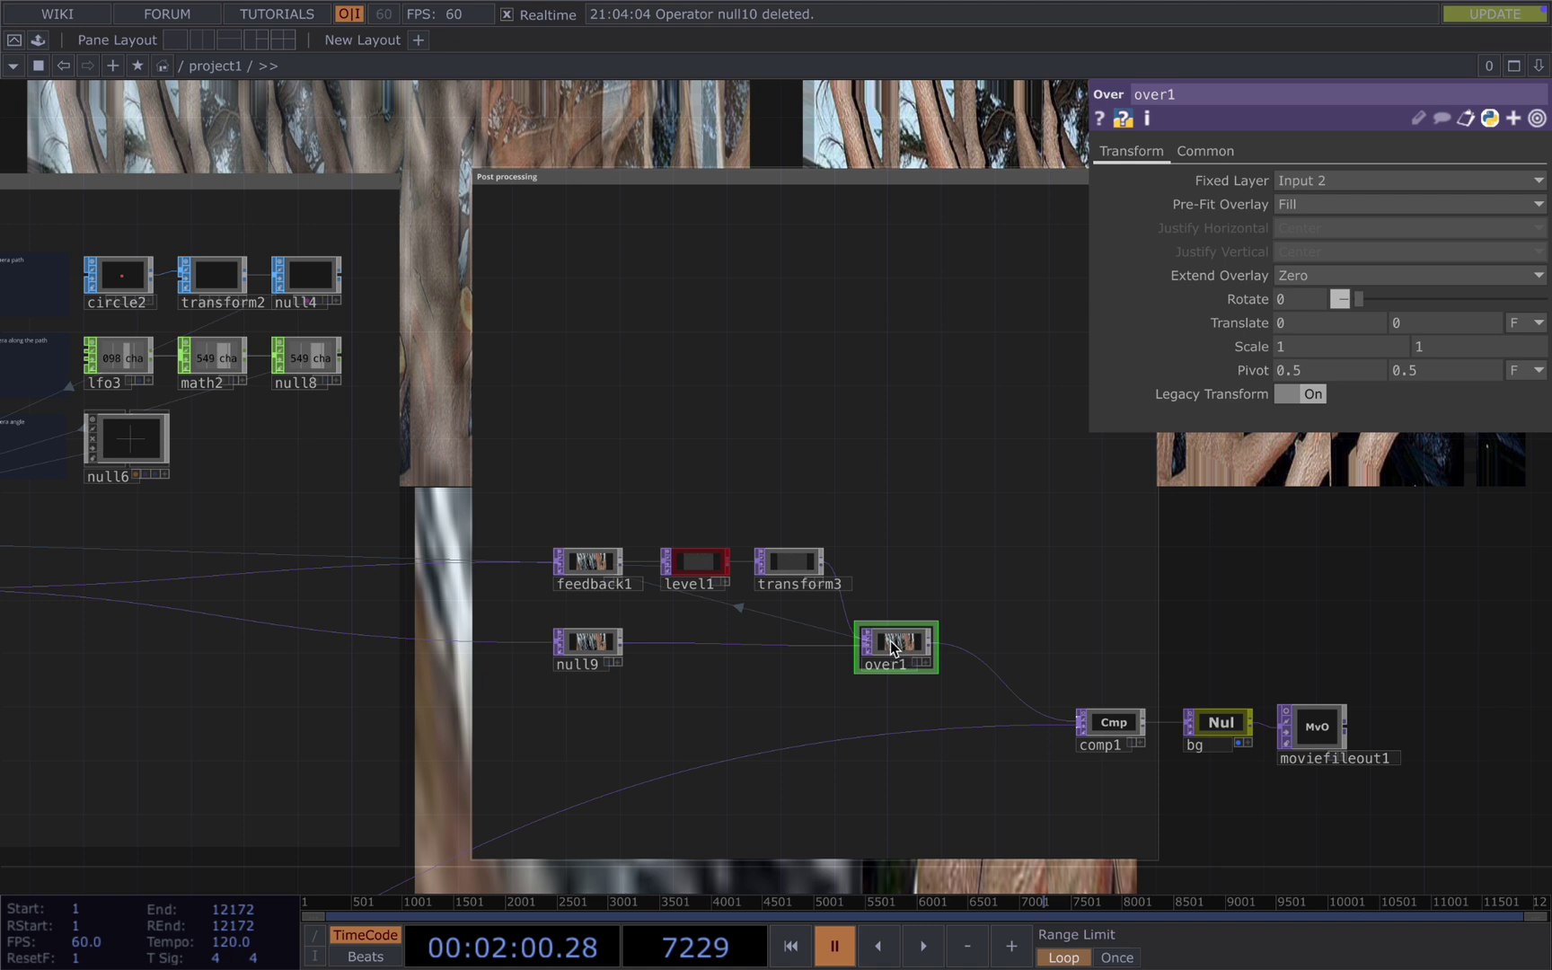